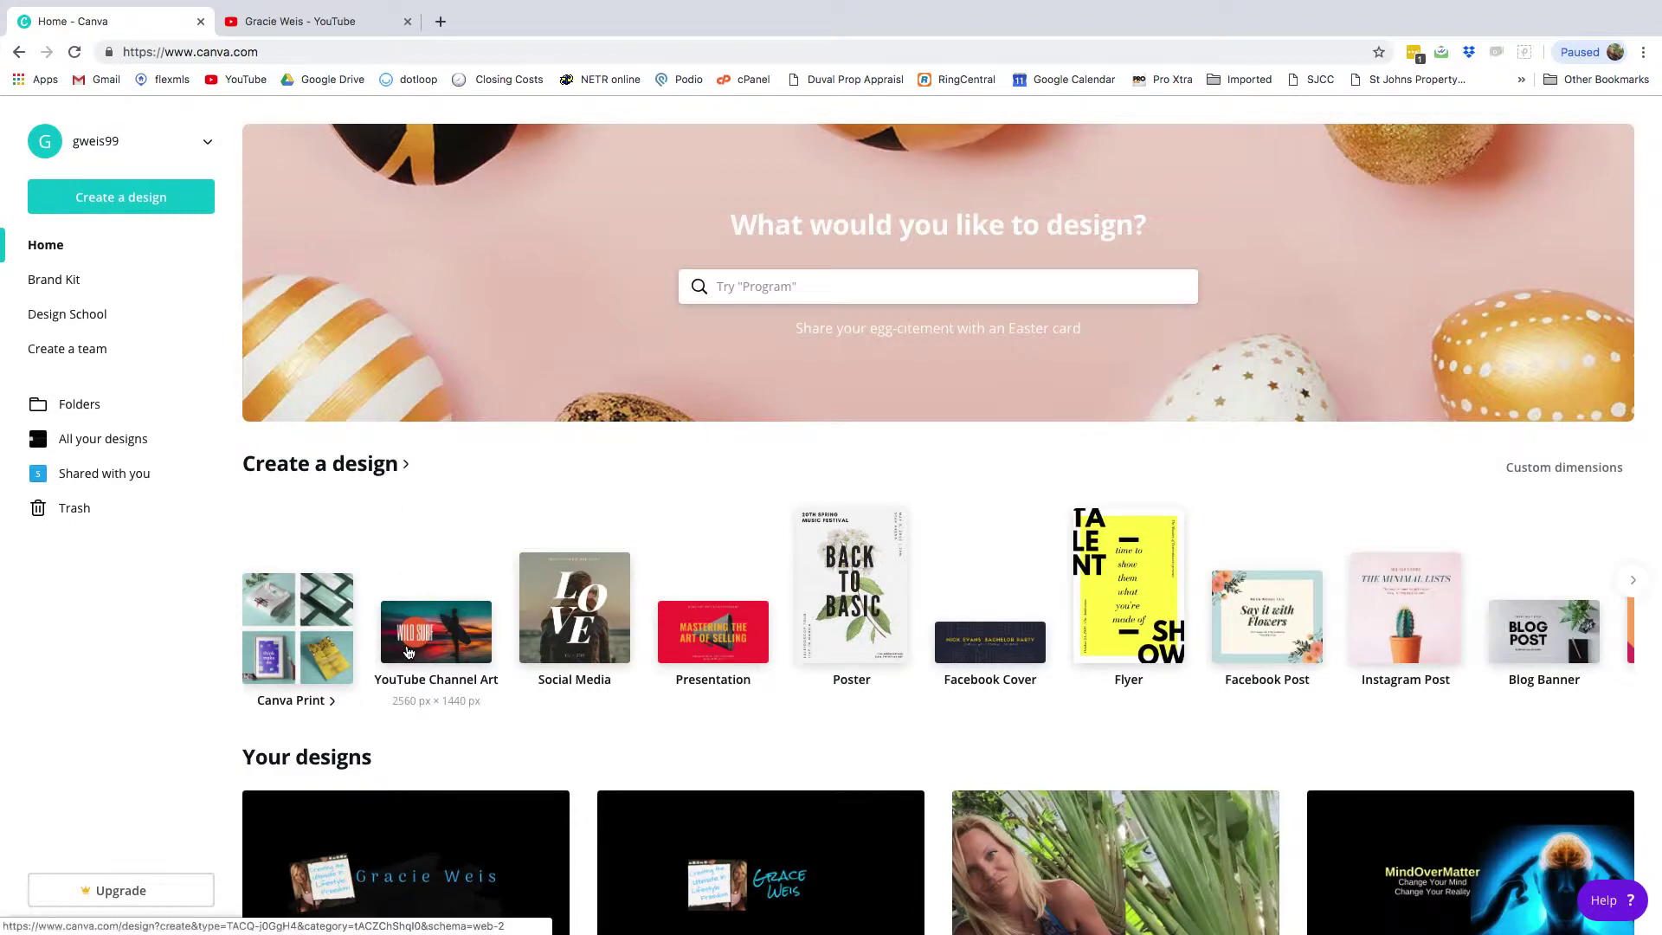
Create a blank YouTube Channel Art design and add the uploaded channel art safe-area template image to it
{"action": "left_click", "coordinate": [464, 647]}
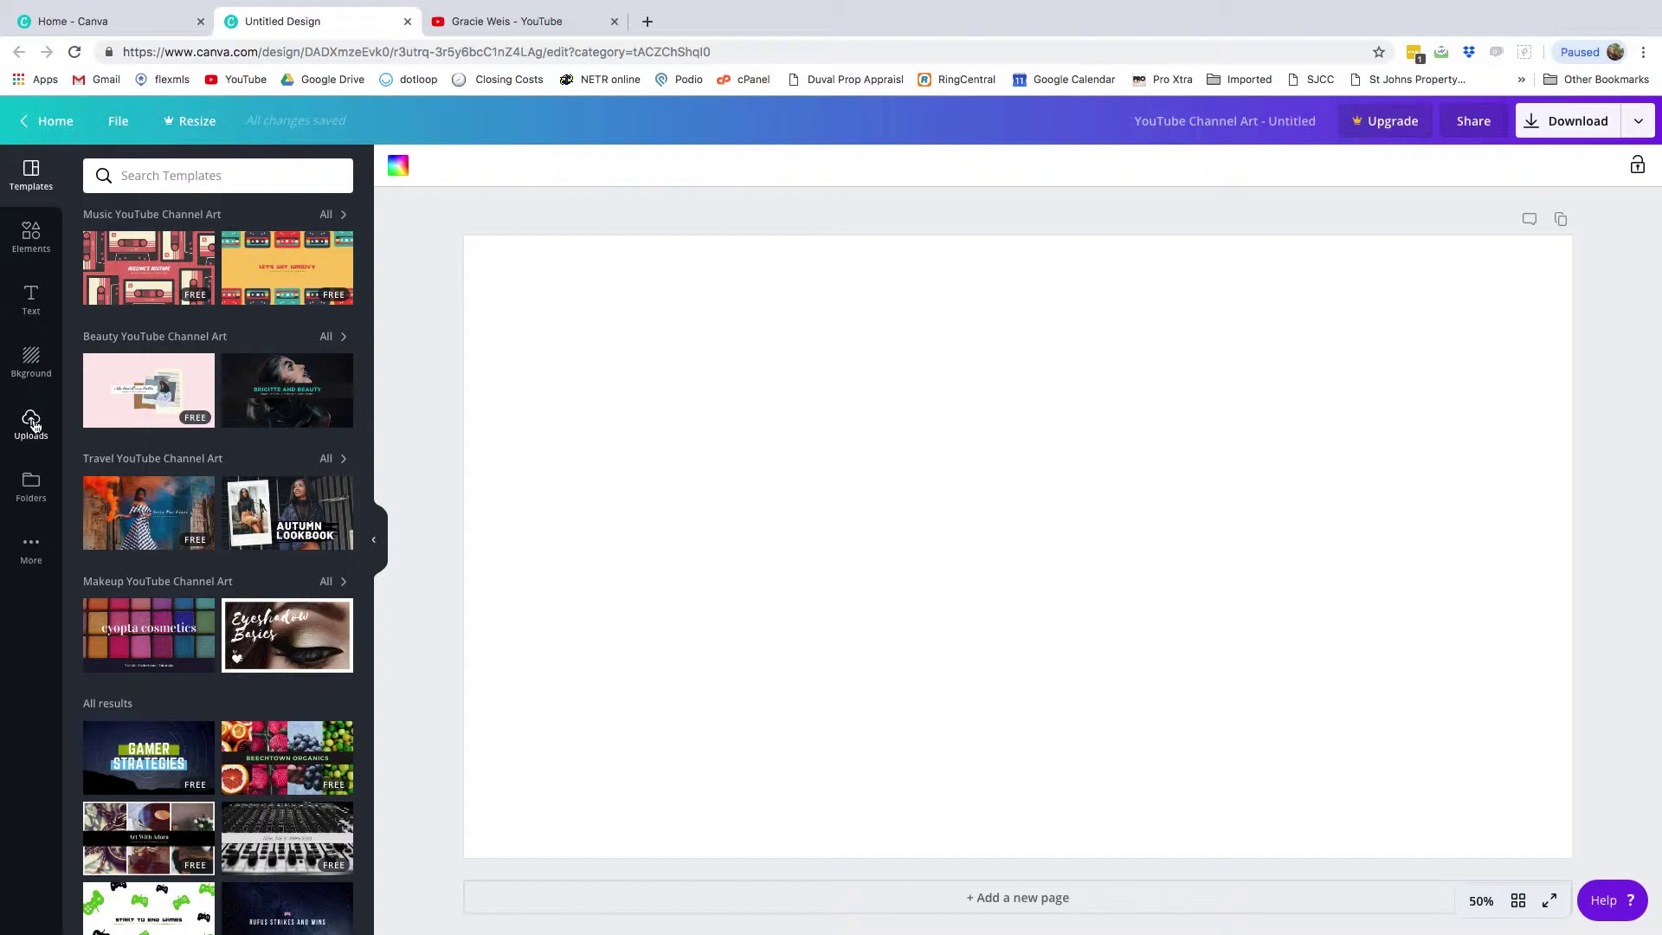
{"action": "left_click", "coordinate": [32, 426]}
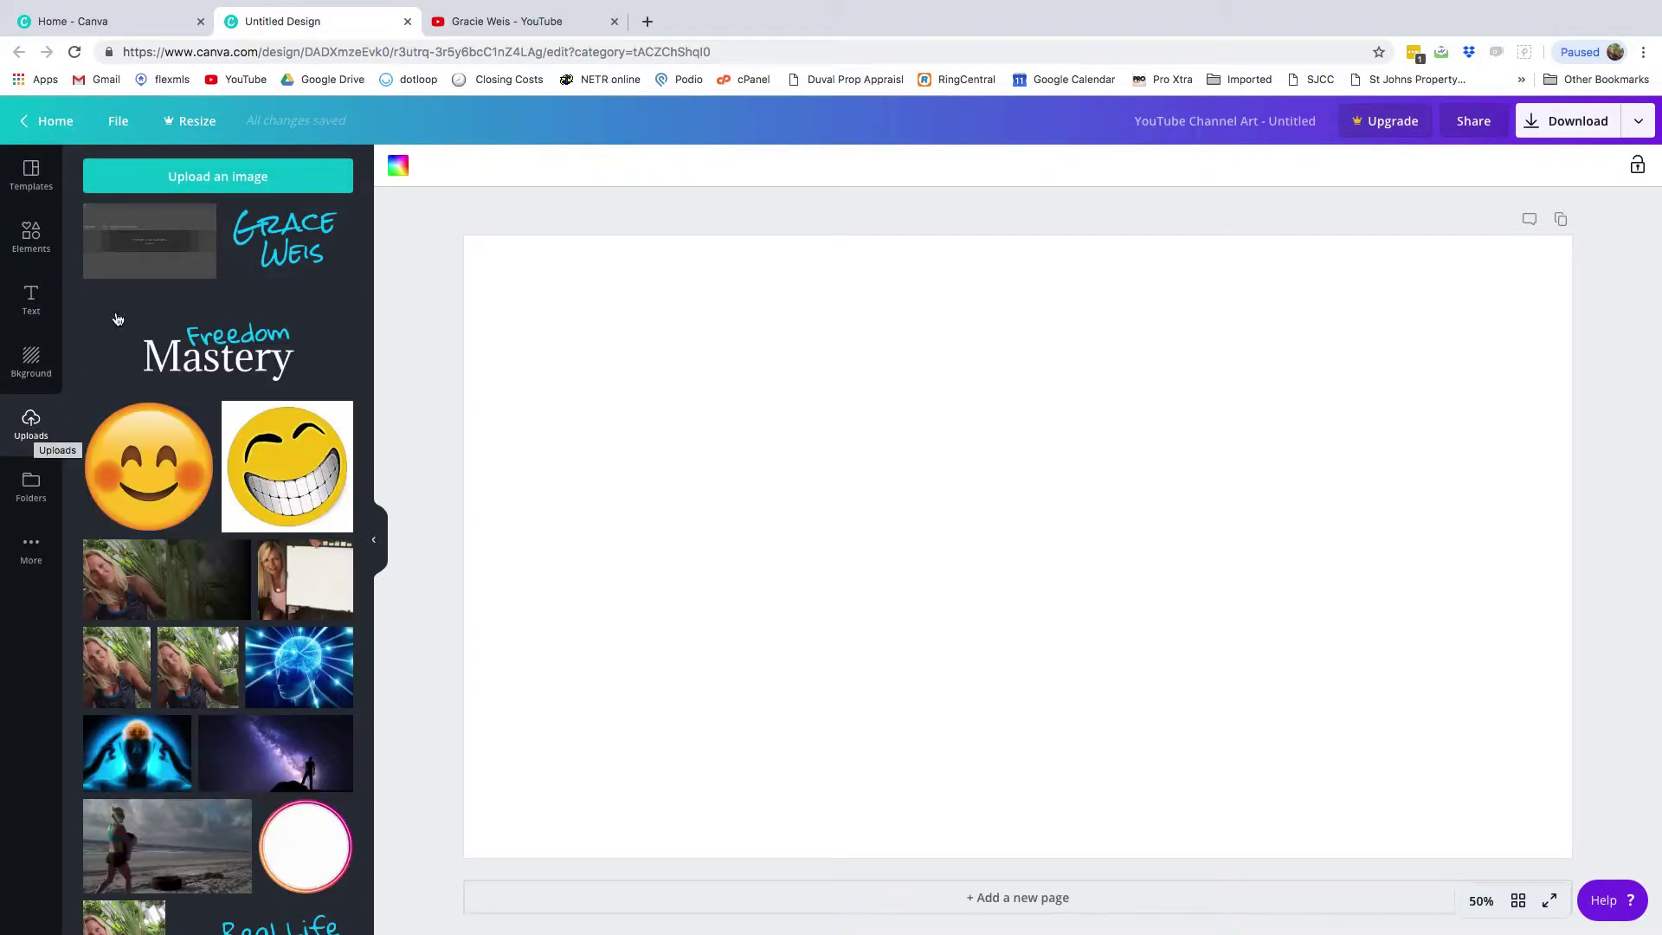
{"action": "left_click", "coordinate": [142, 237]}
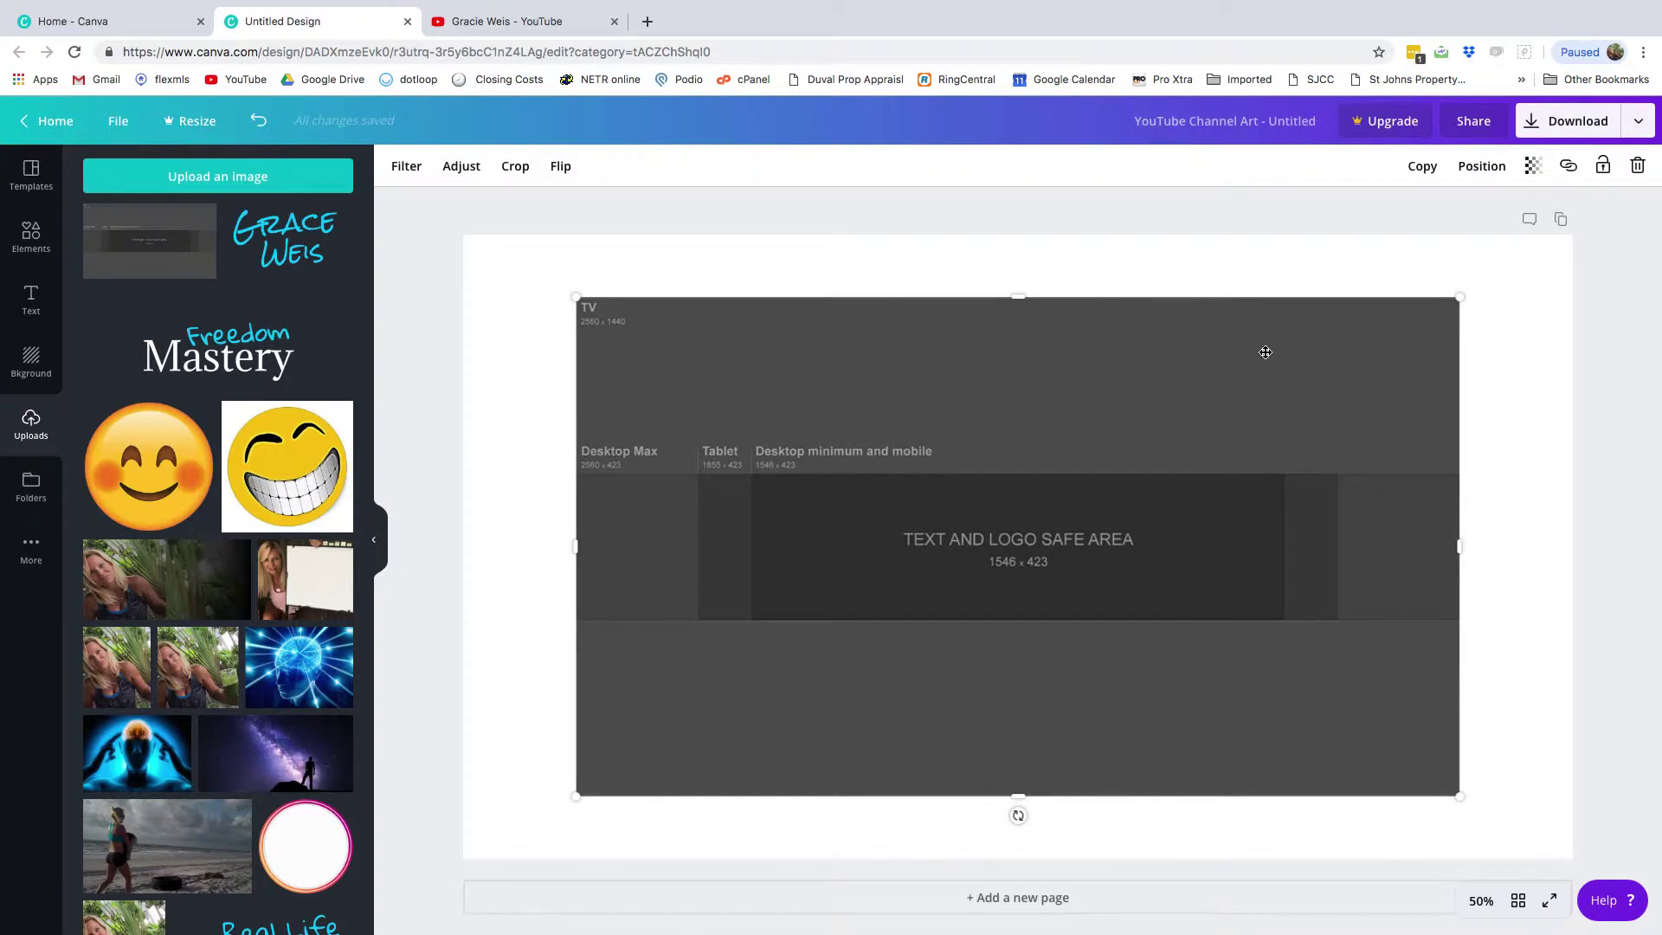
Align the safe-area template with the page's left edge and stretch it to cover the entire page
{"action": "left_click_drag", "start_coordinate": [1265, 353], "coordinate": [1178, 364]}
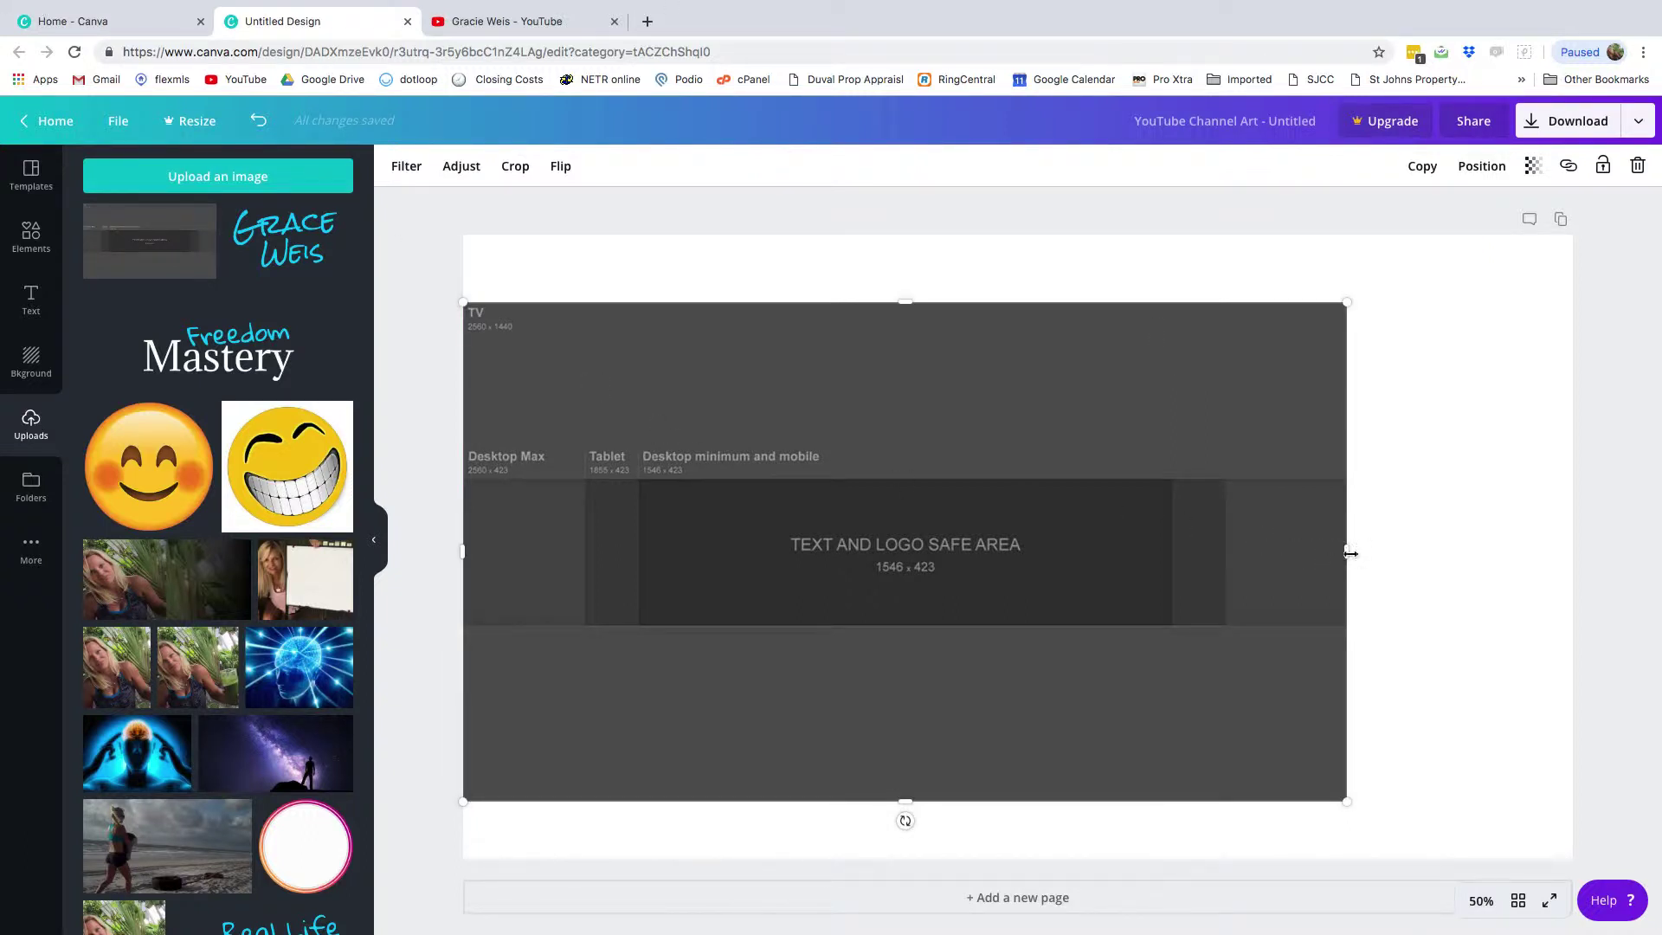
{"action": "left_click_drag", "start_coordinate": [1350, 553], "coordinate": [1572, 553]}
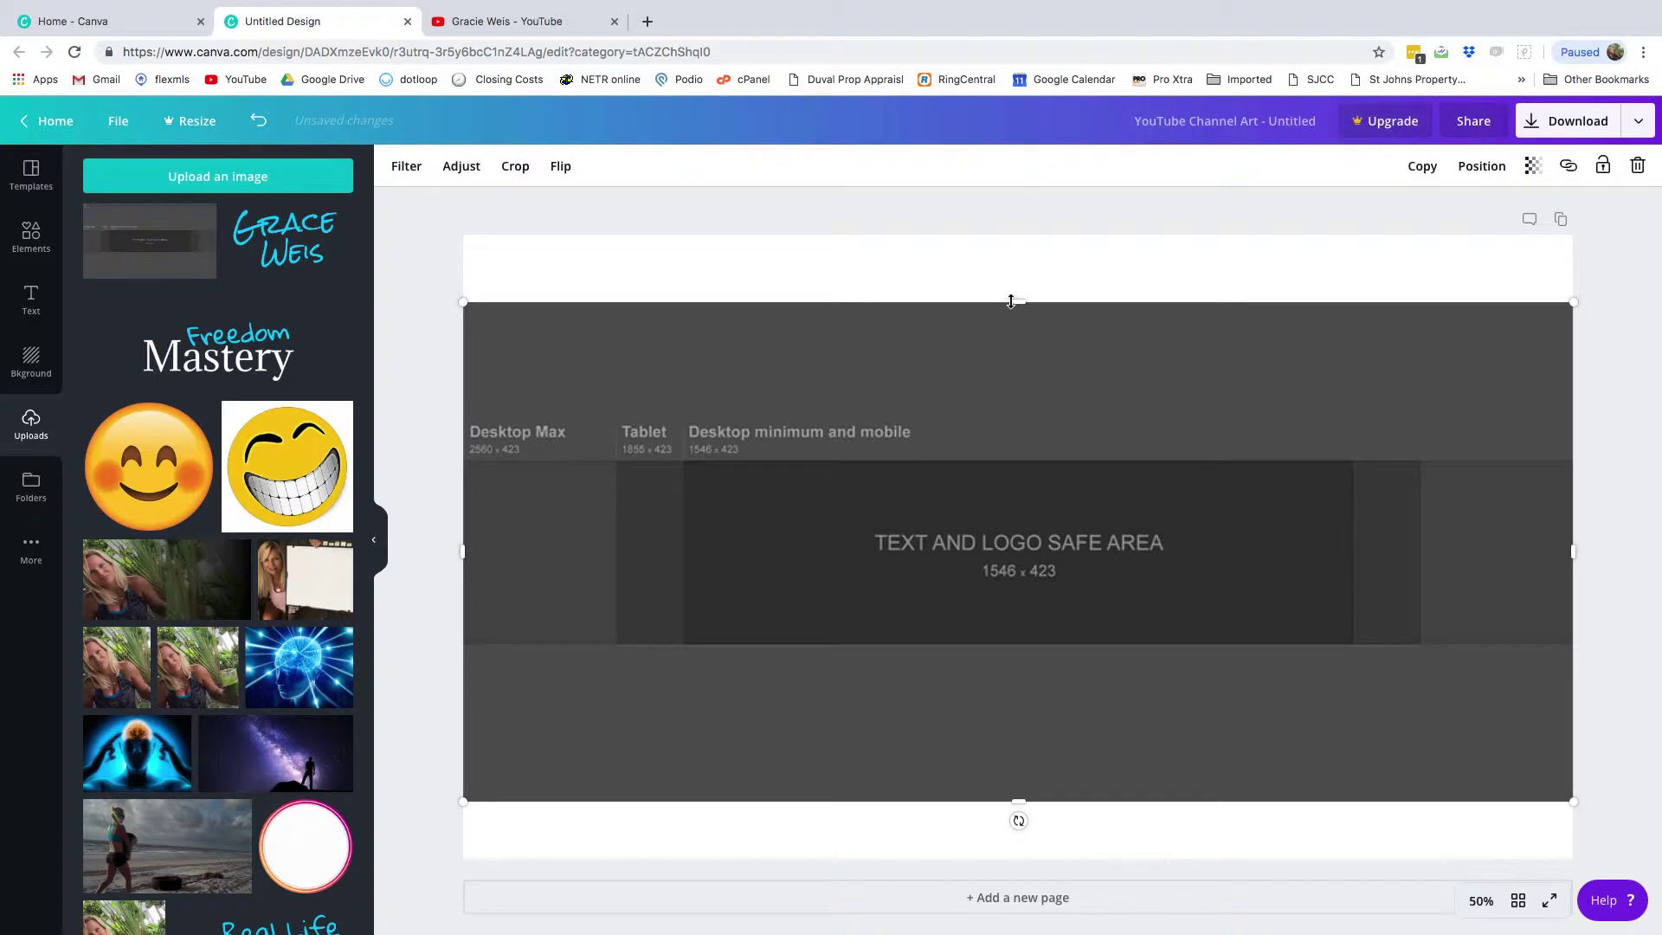
{"action": "left_click_drag", "start_coordinate": [1011, 302], "coordinate": [1019, 235]}
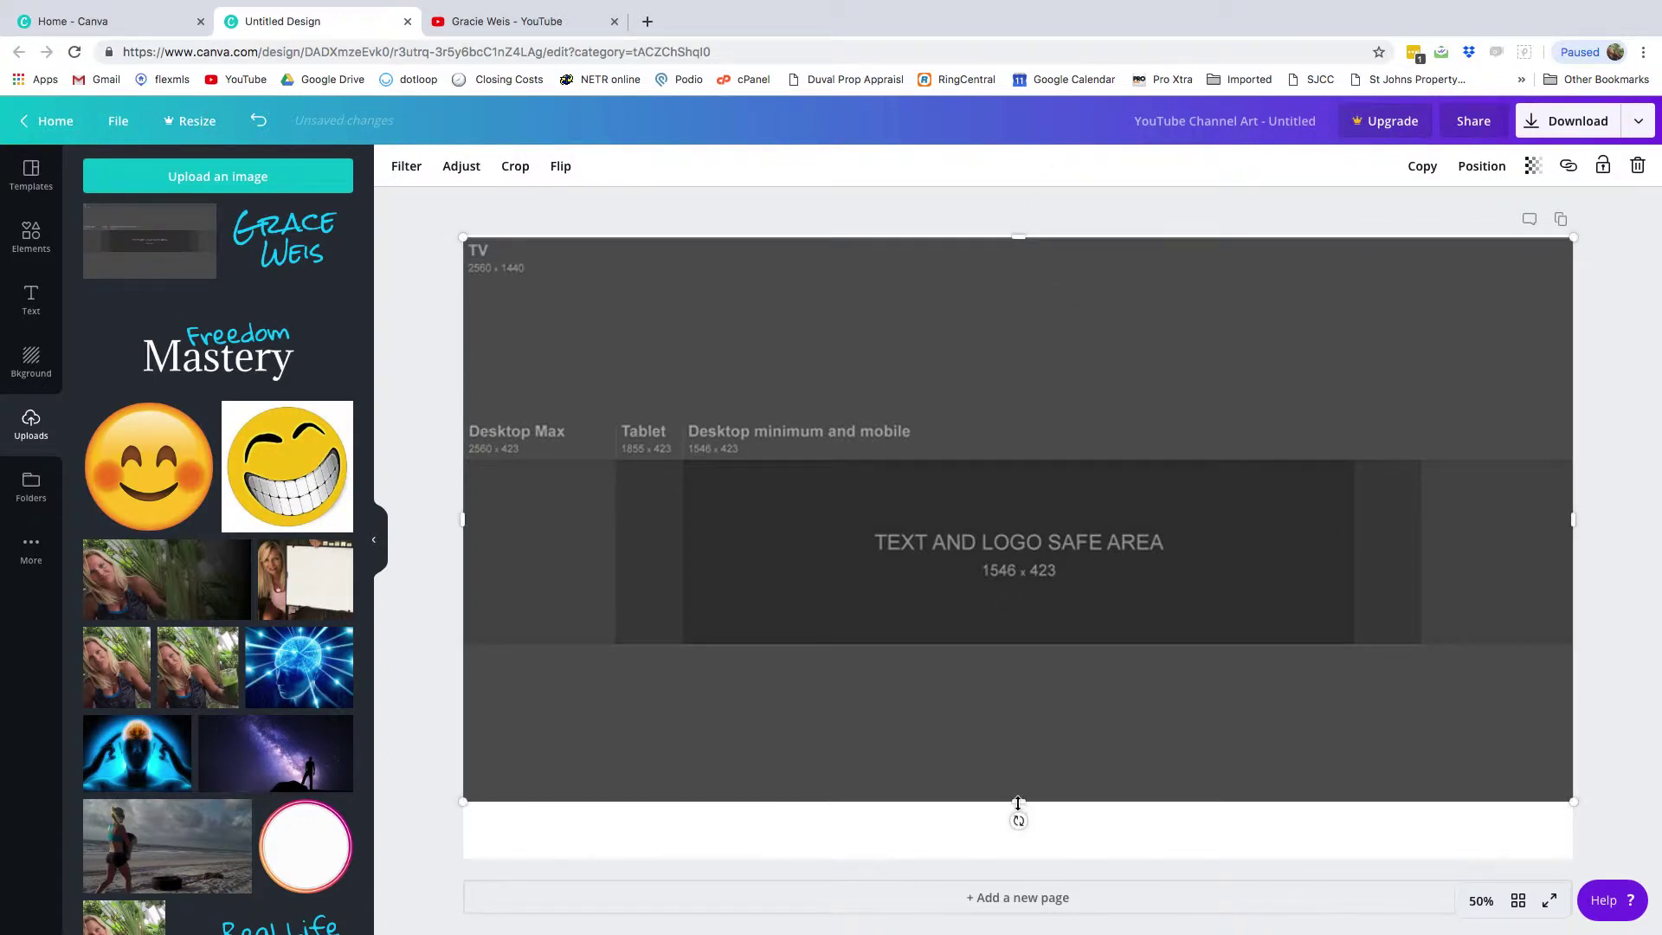
{"action": "left_click_drag", "start_coordinate": [1018, 801], "coordinate": [1015, 861]}
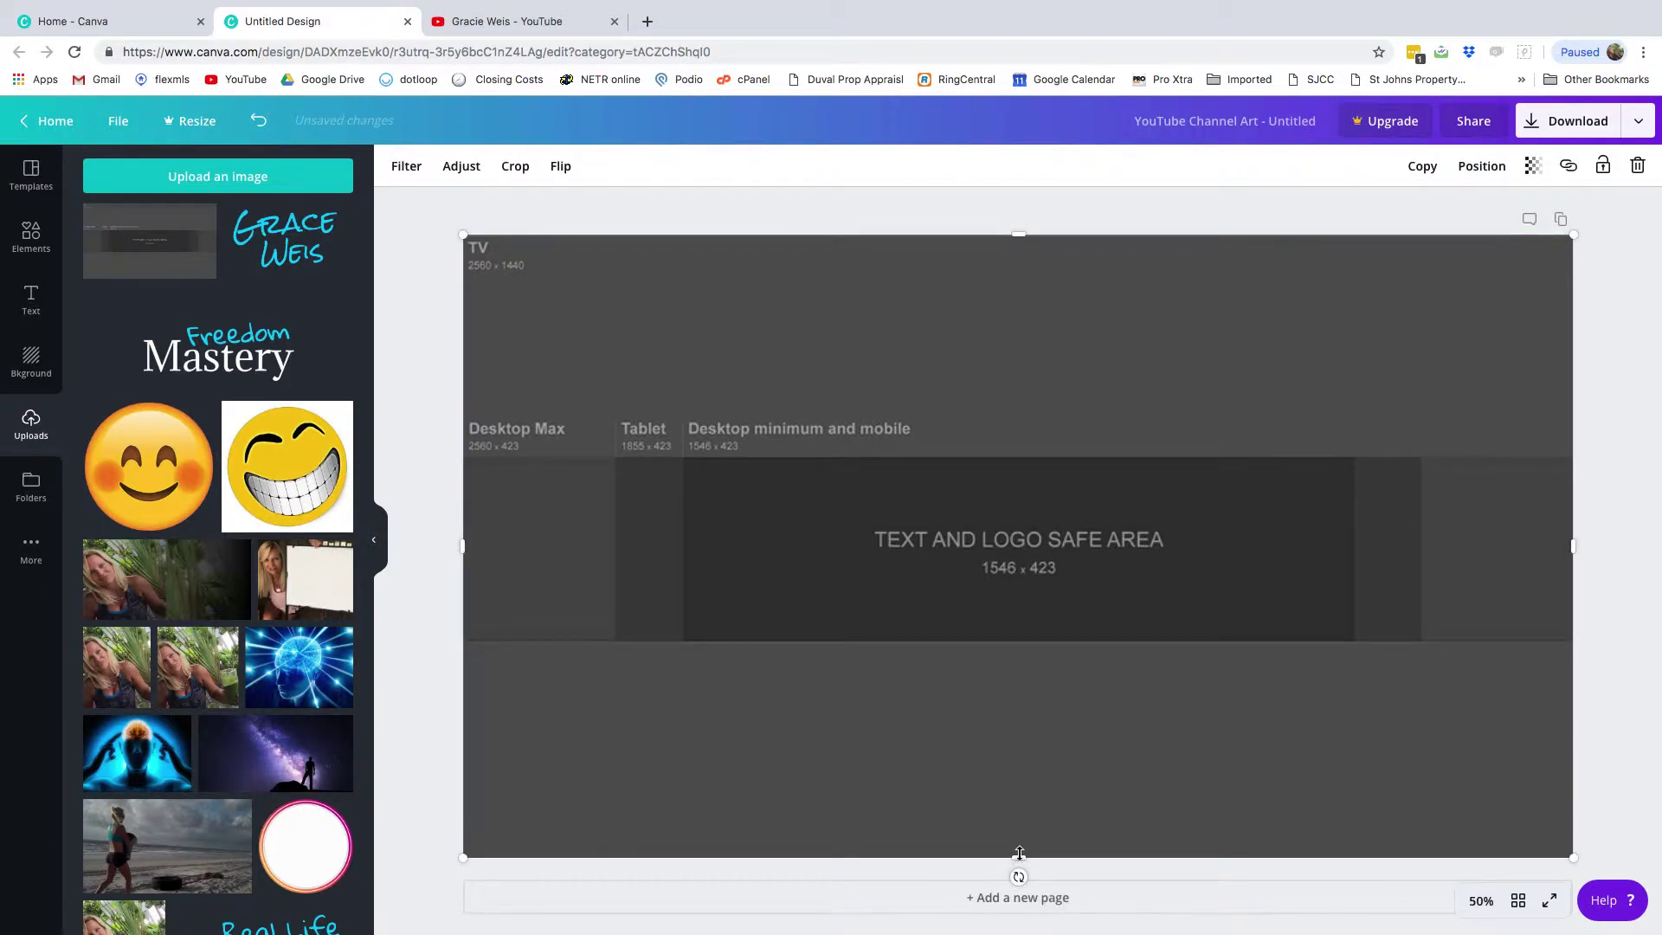
{"action": "left_click_drag", "start_coordinate": [1021, 851], "coordinate": [1020, 861]}
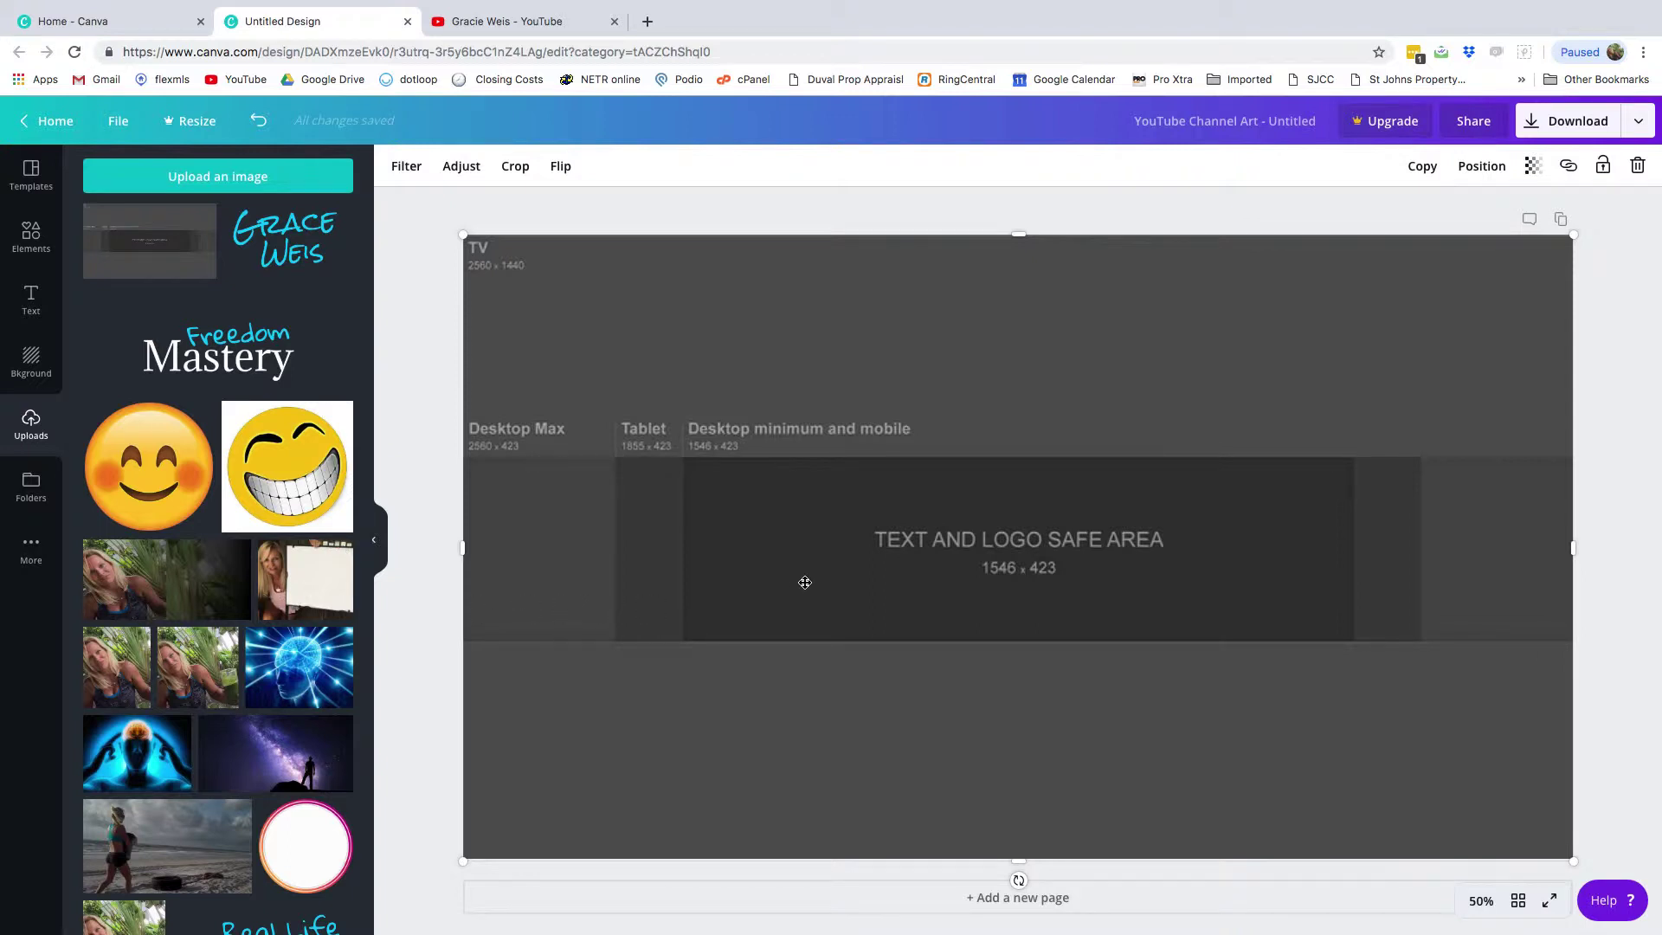
Add the uploaded photo of the woman with a whiteboard, shrunk to about the safe area's height, at its left end
{"action": "left_click", "coordinate": [306, 598]}
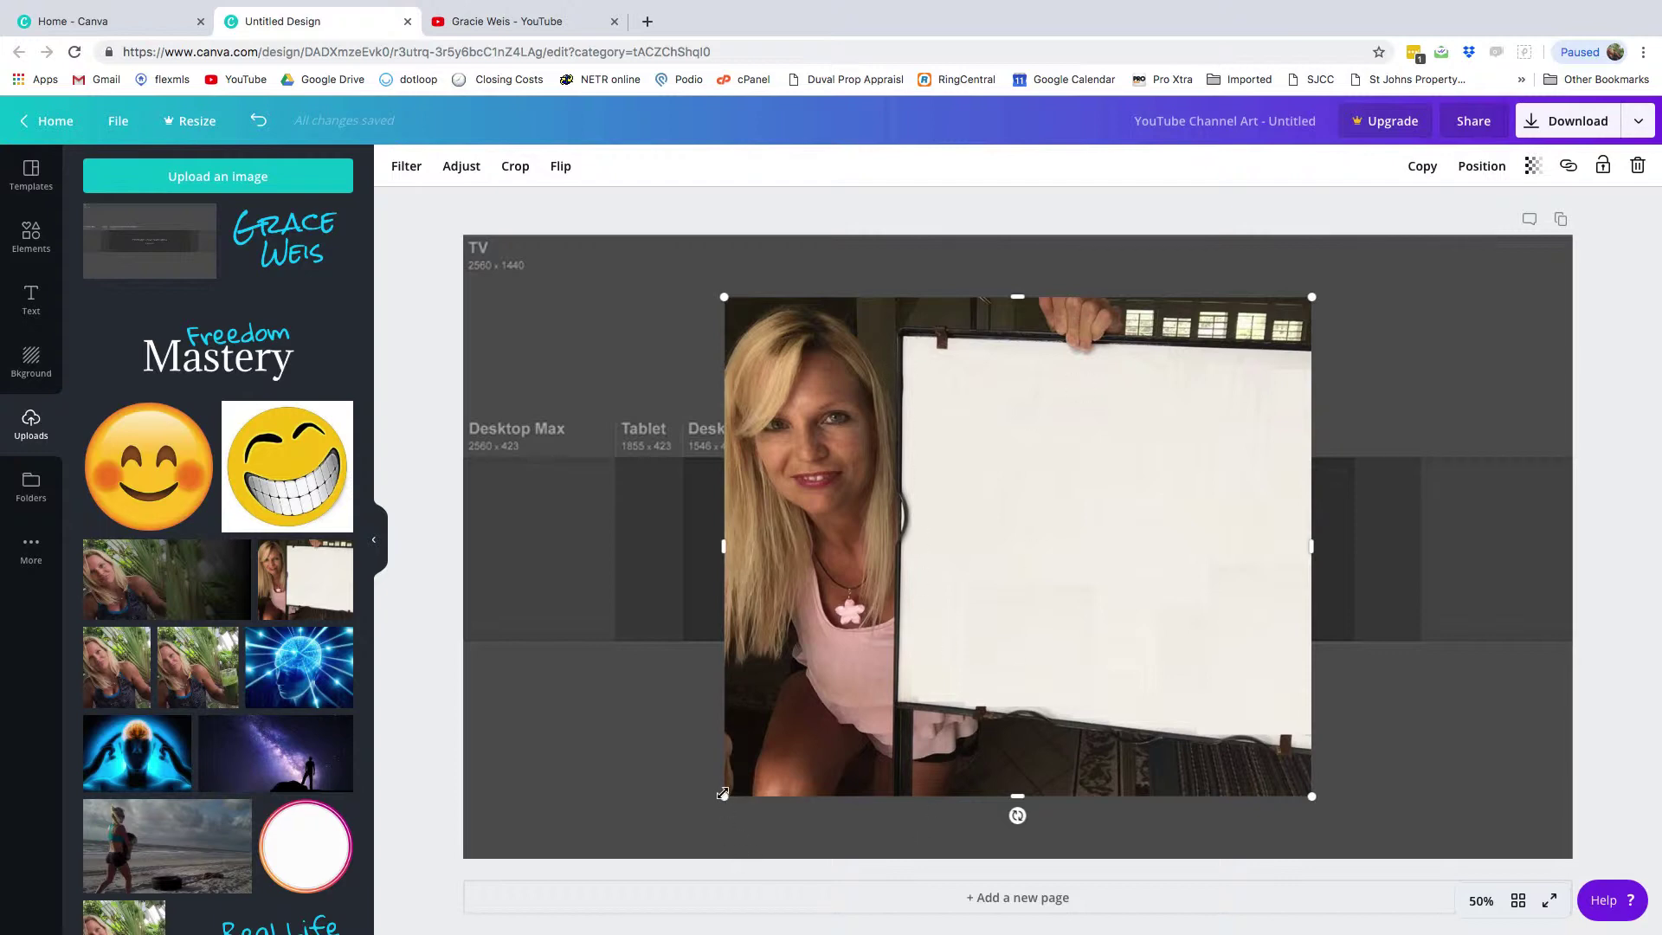
{"action": "left_click_drag", "start_coordinate": [722, 794], "coordinate": [1087, 488]}
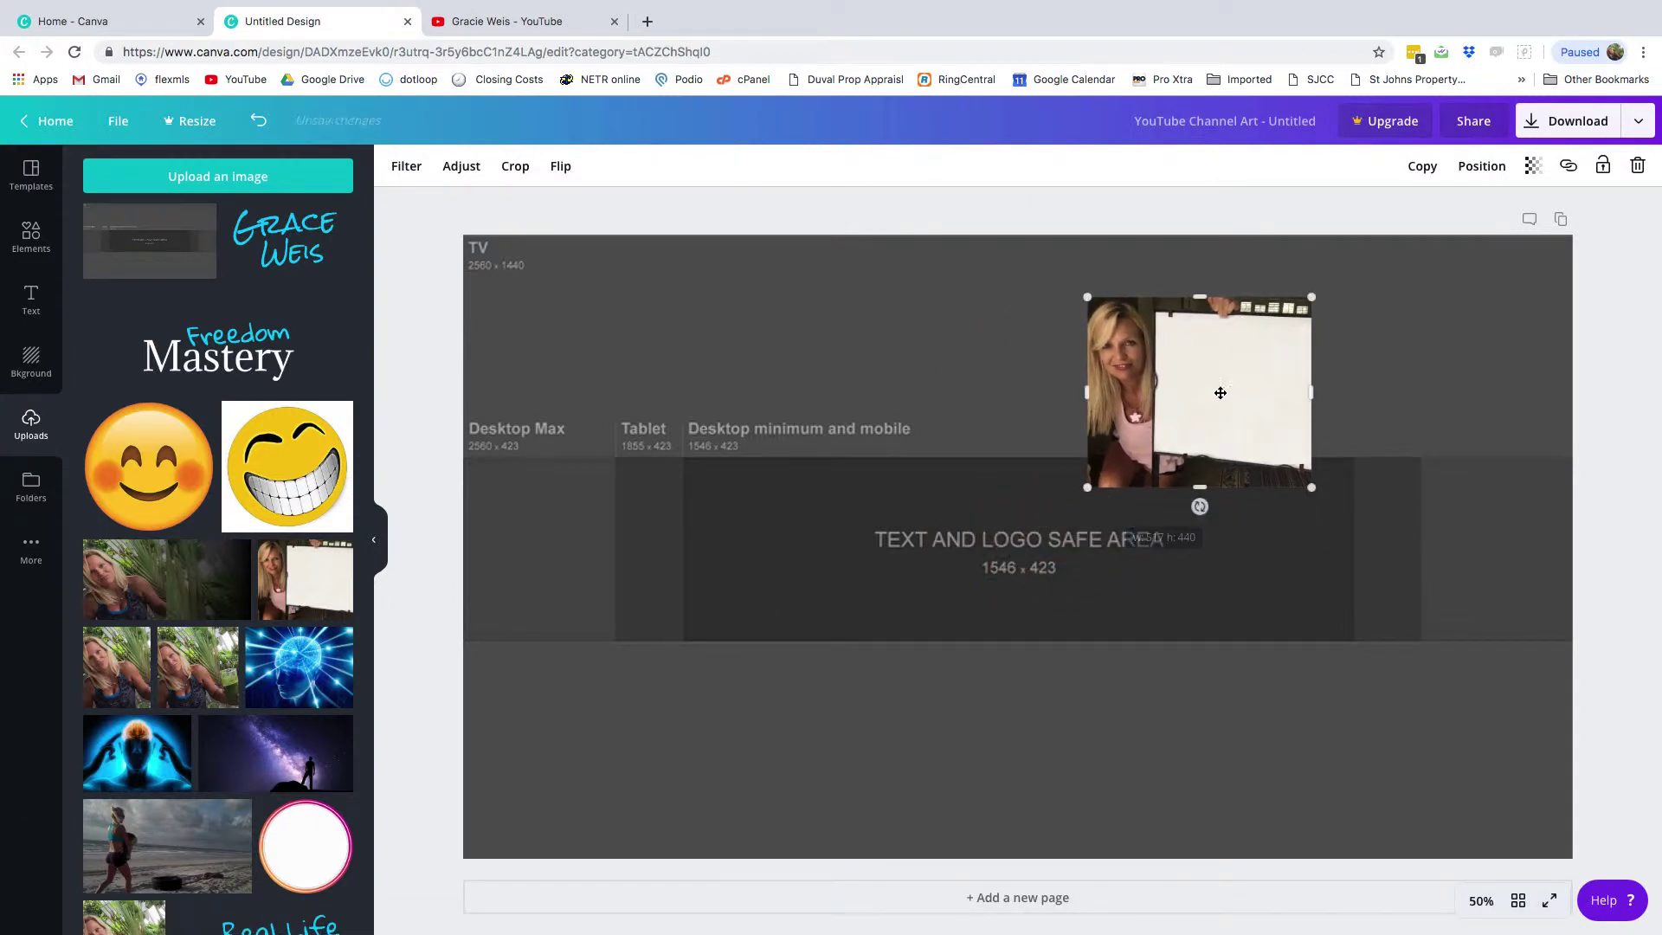
{"action": "left_click_drag", "start_coordinate": [1221, 393], "coordinate": [824, 542]}
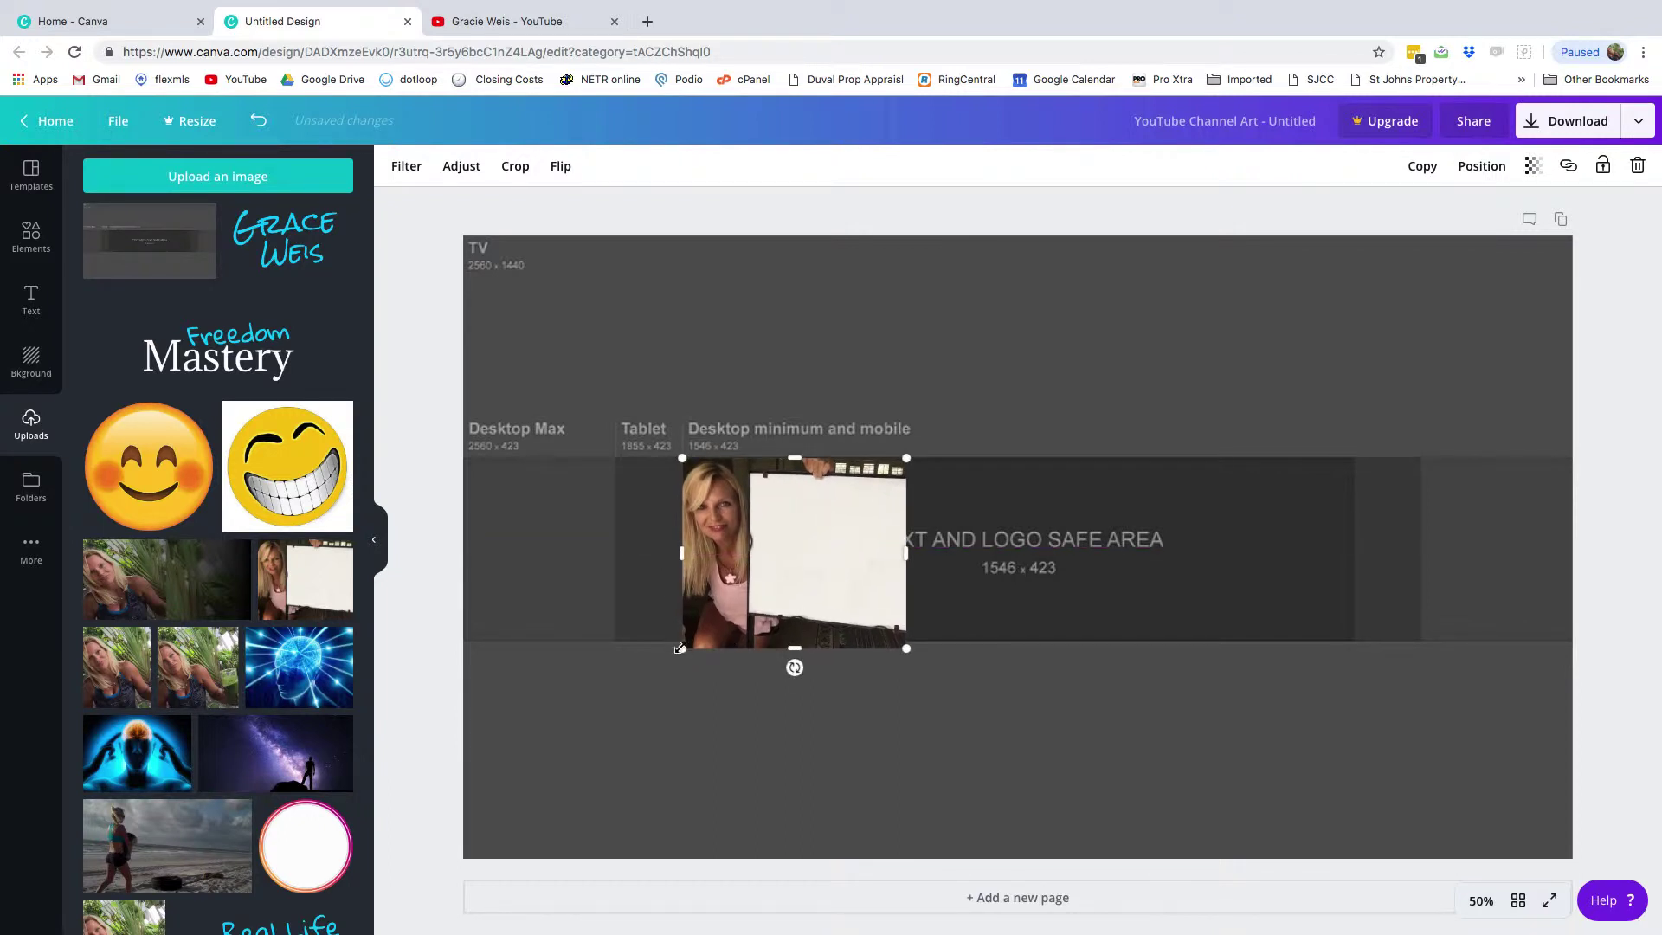
{"action": "left_click_drag", "start_coordinate": [681, 647], "coordinate": [690, 642]}
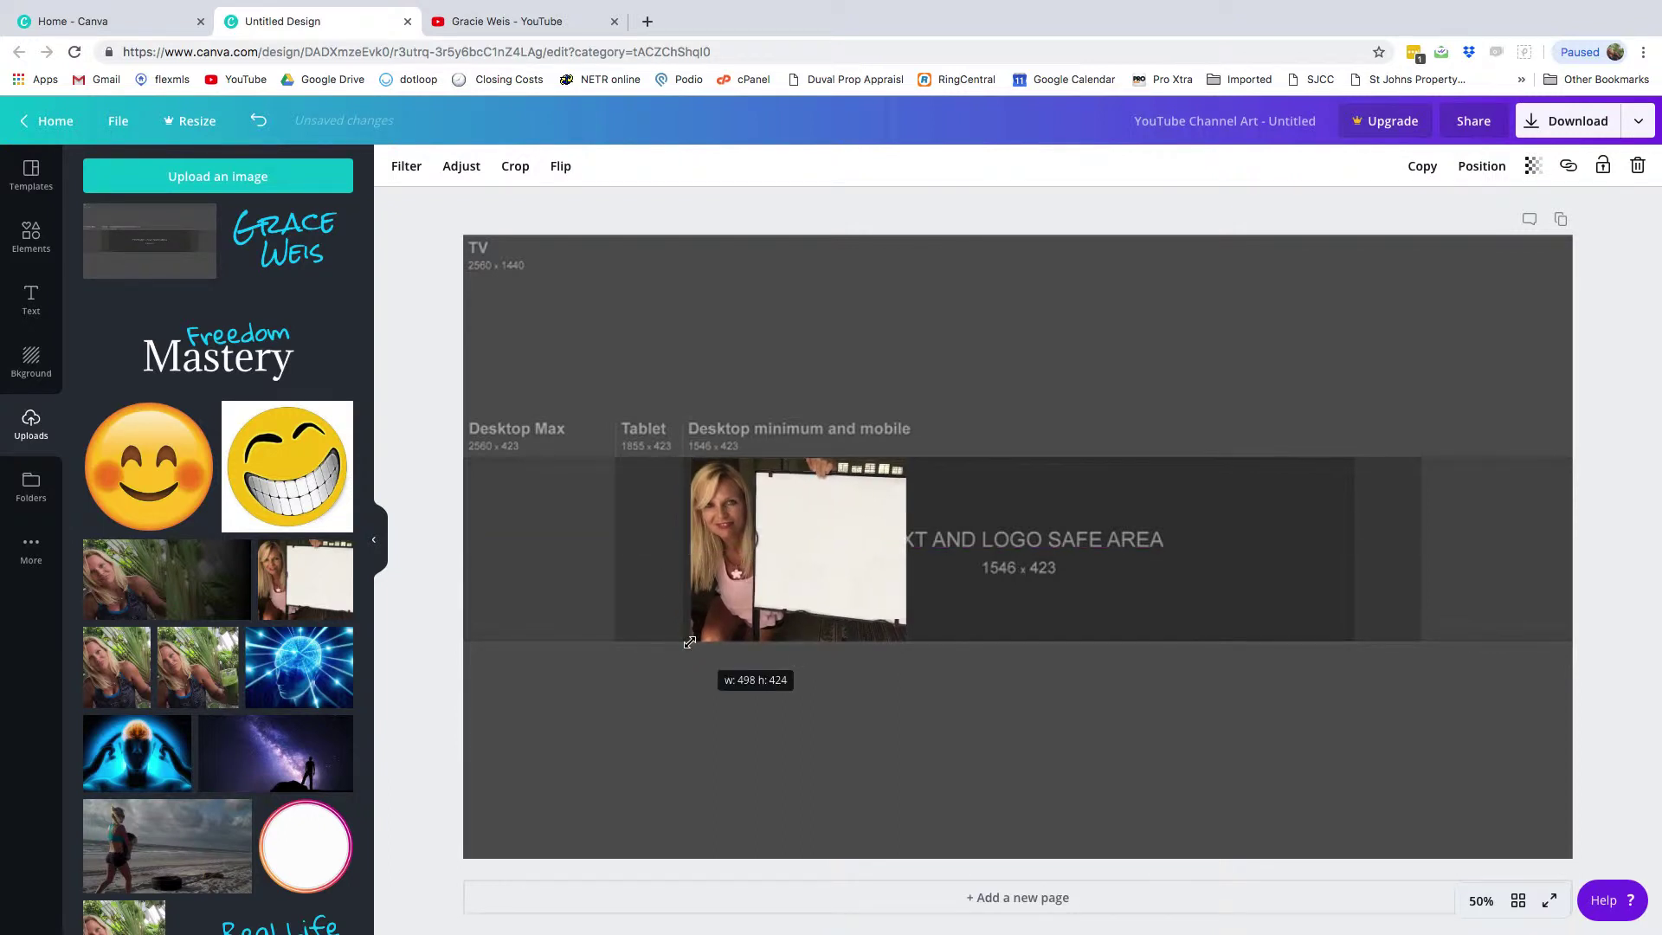
{"action": "left_click_drag", "start_coordinate": [690, 642], "coordinate": [683, 646]}
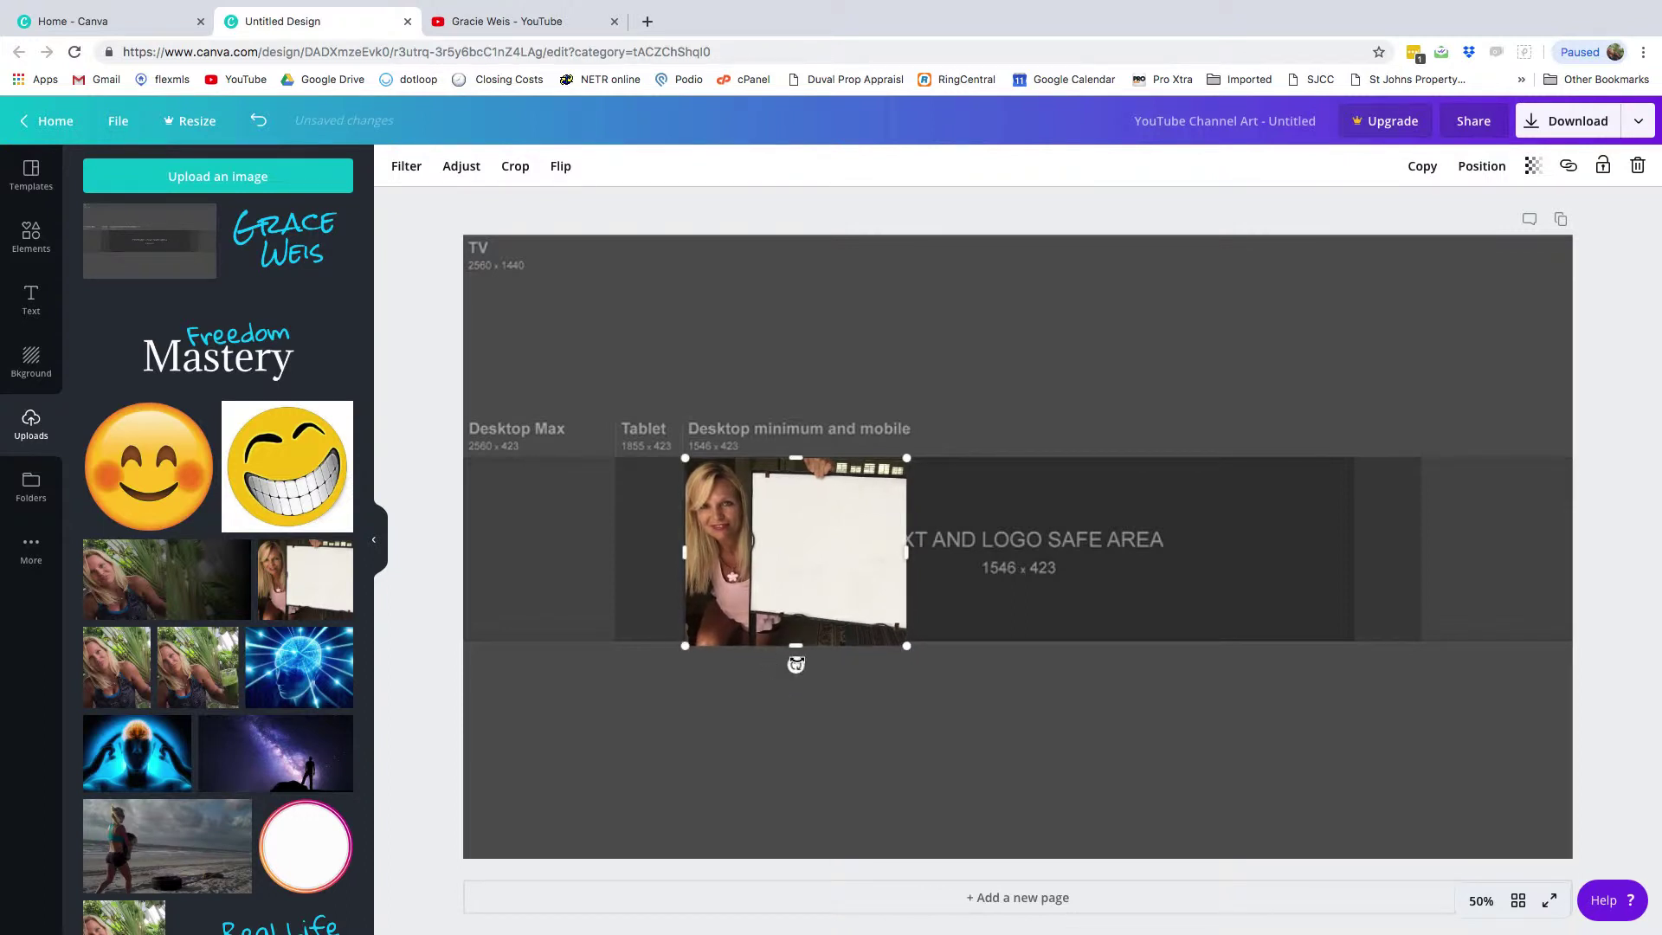
Tilt the whiteboard photo slightly counter-clockwise, adjust its size to suit the safe area, and deselect it
{"action": "left_click_drag", "start_coordinate": [795, 664], "coordinate": [805, 665]}
{"action": "left_click_drag", "start_coordinate": [698, 656], "coordinate": [711, 651]}
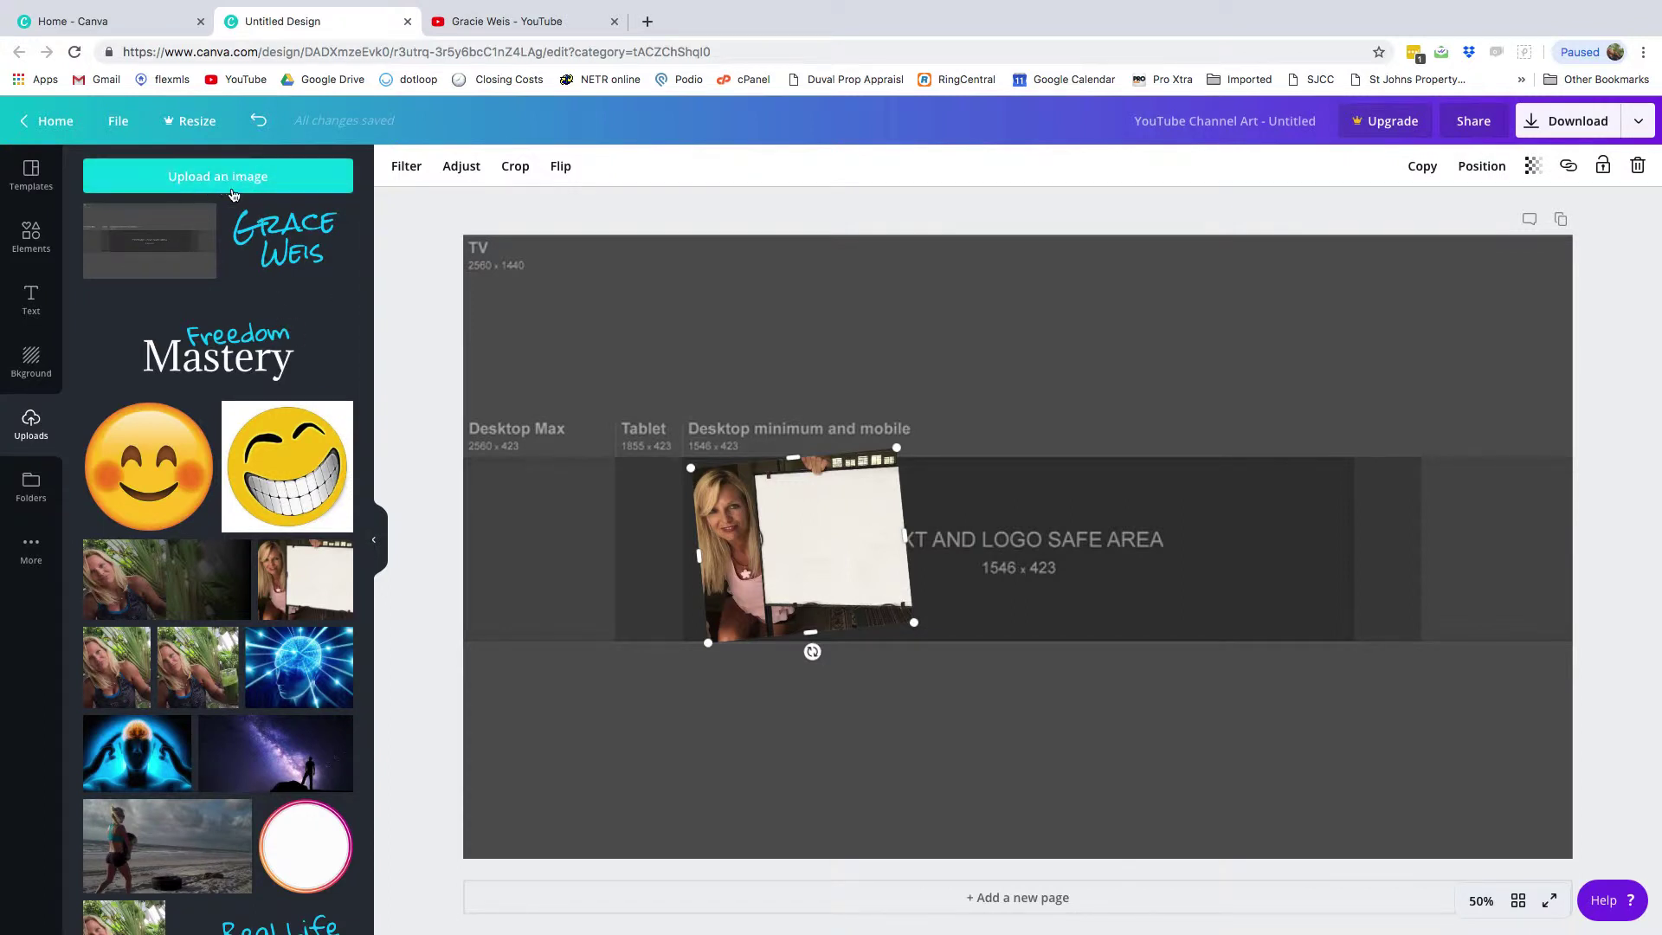
{"action": "left_click", "coordinate": [270, 180]}
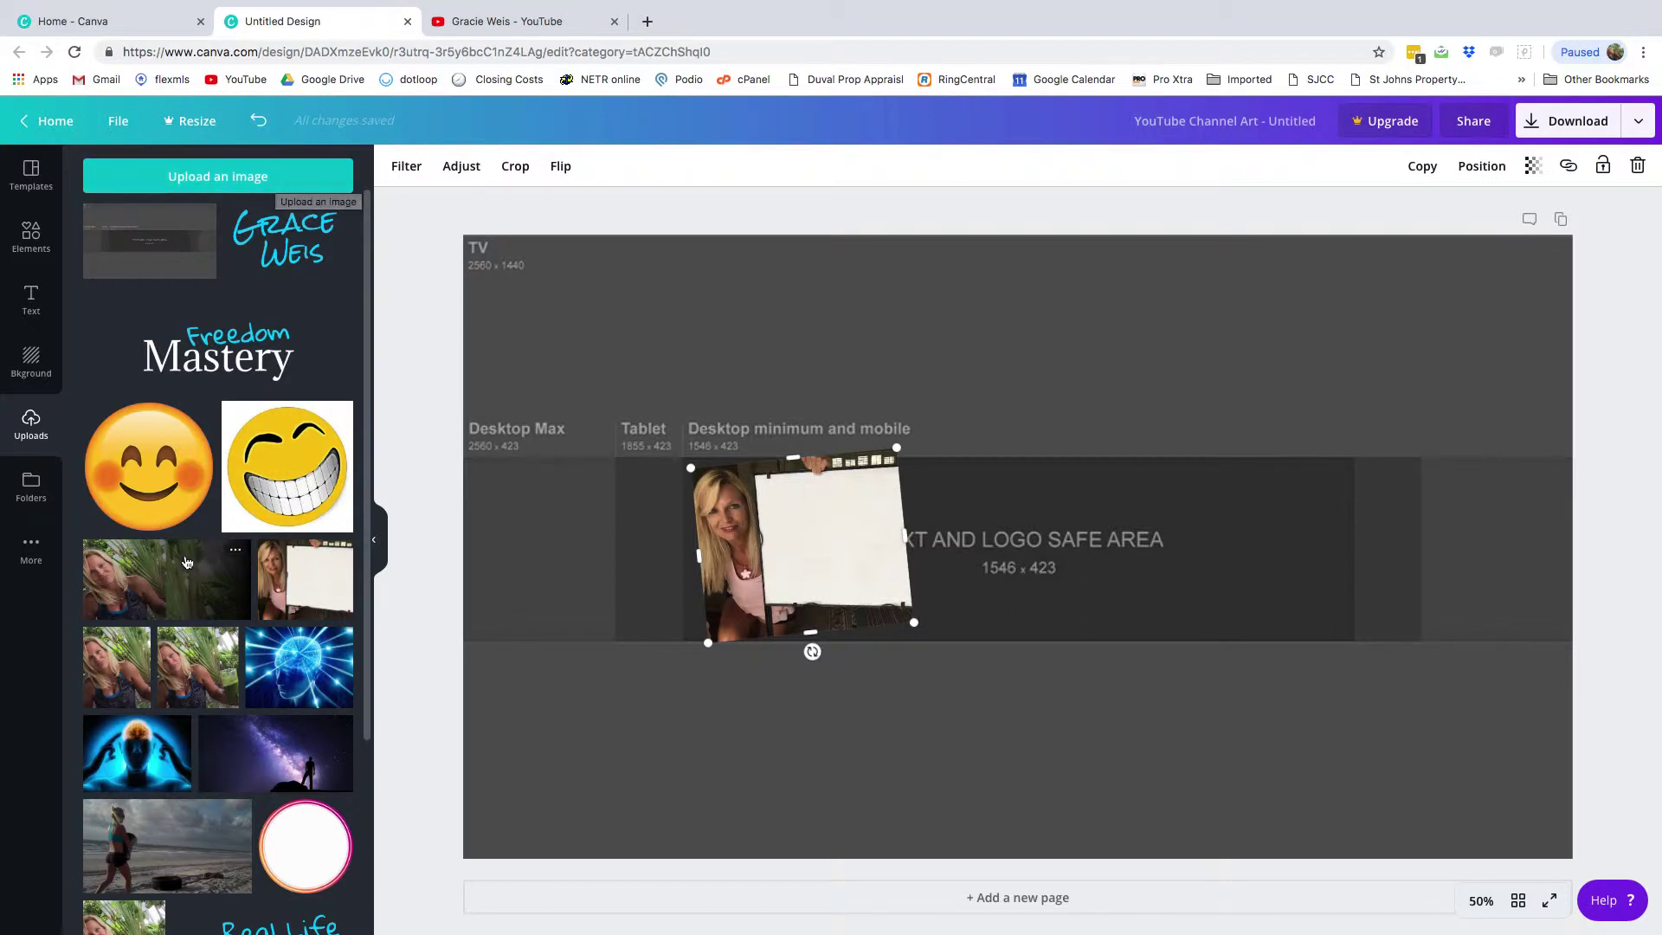
{"action": "left_click", "coordinate": [626, 597]}
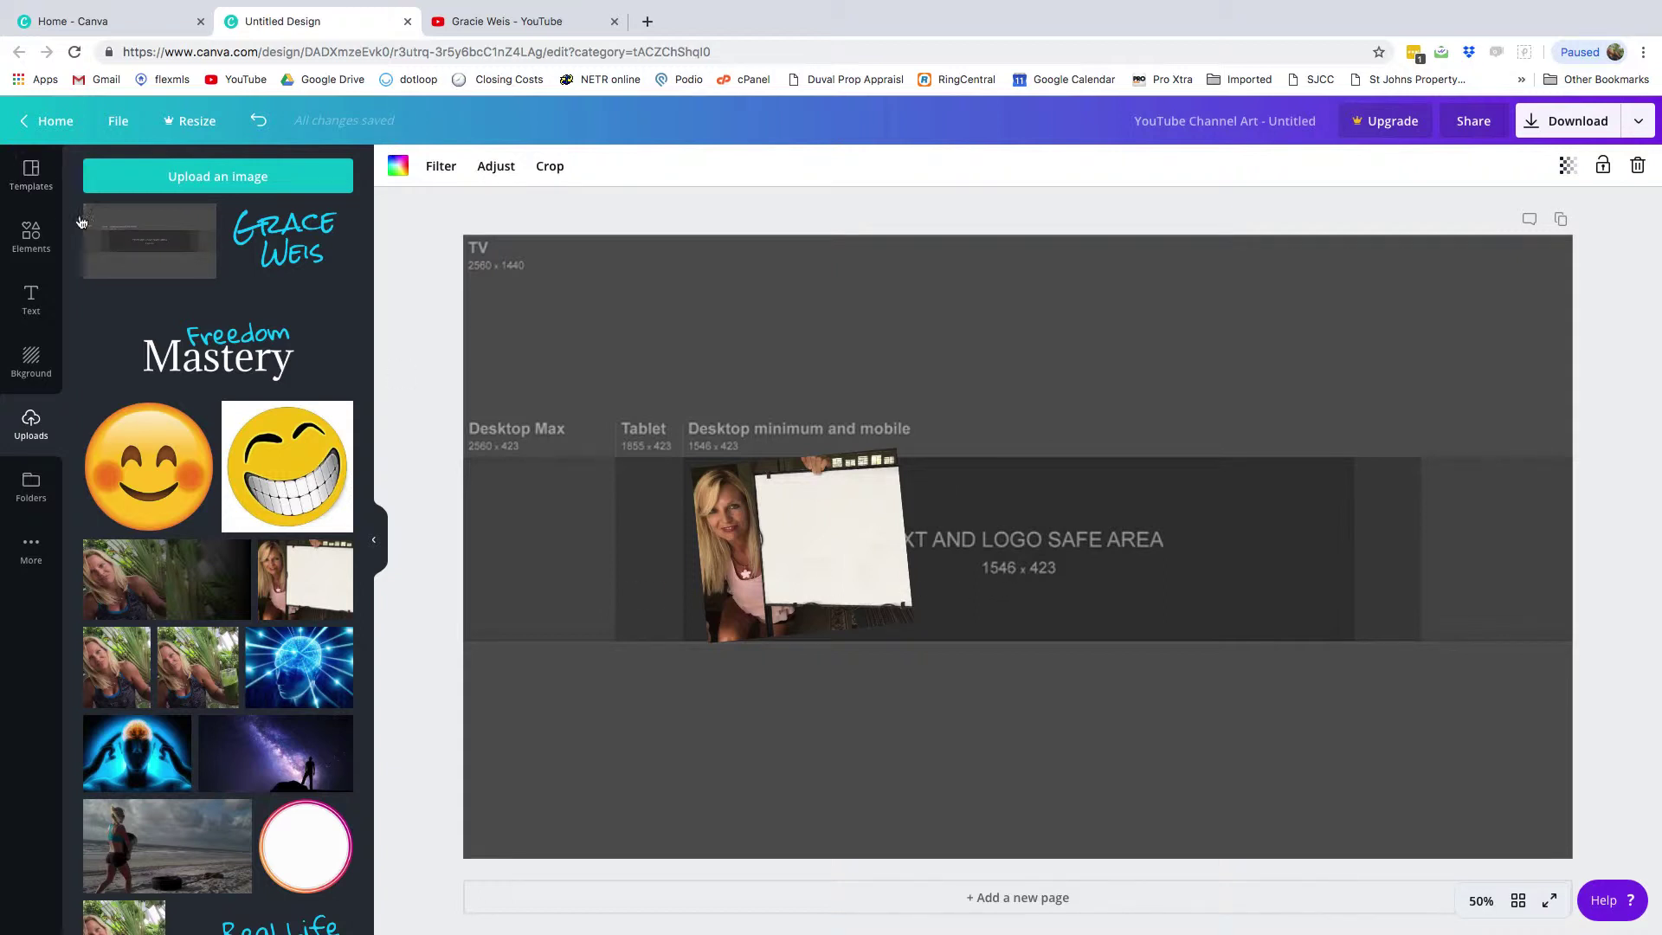
Add a heading to the design containing the channel owner's full name
{"action": "left_click", "coordinate": [30, 298]}
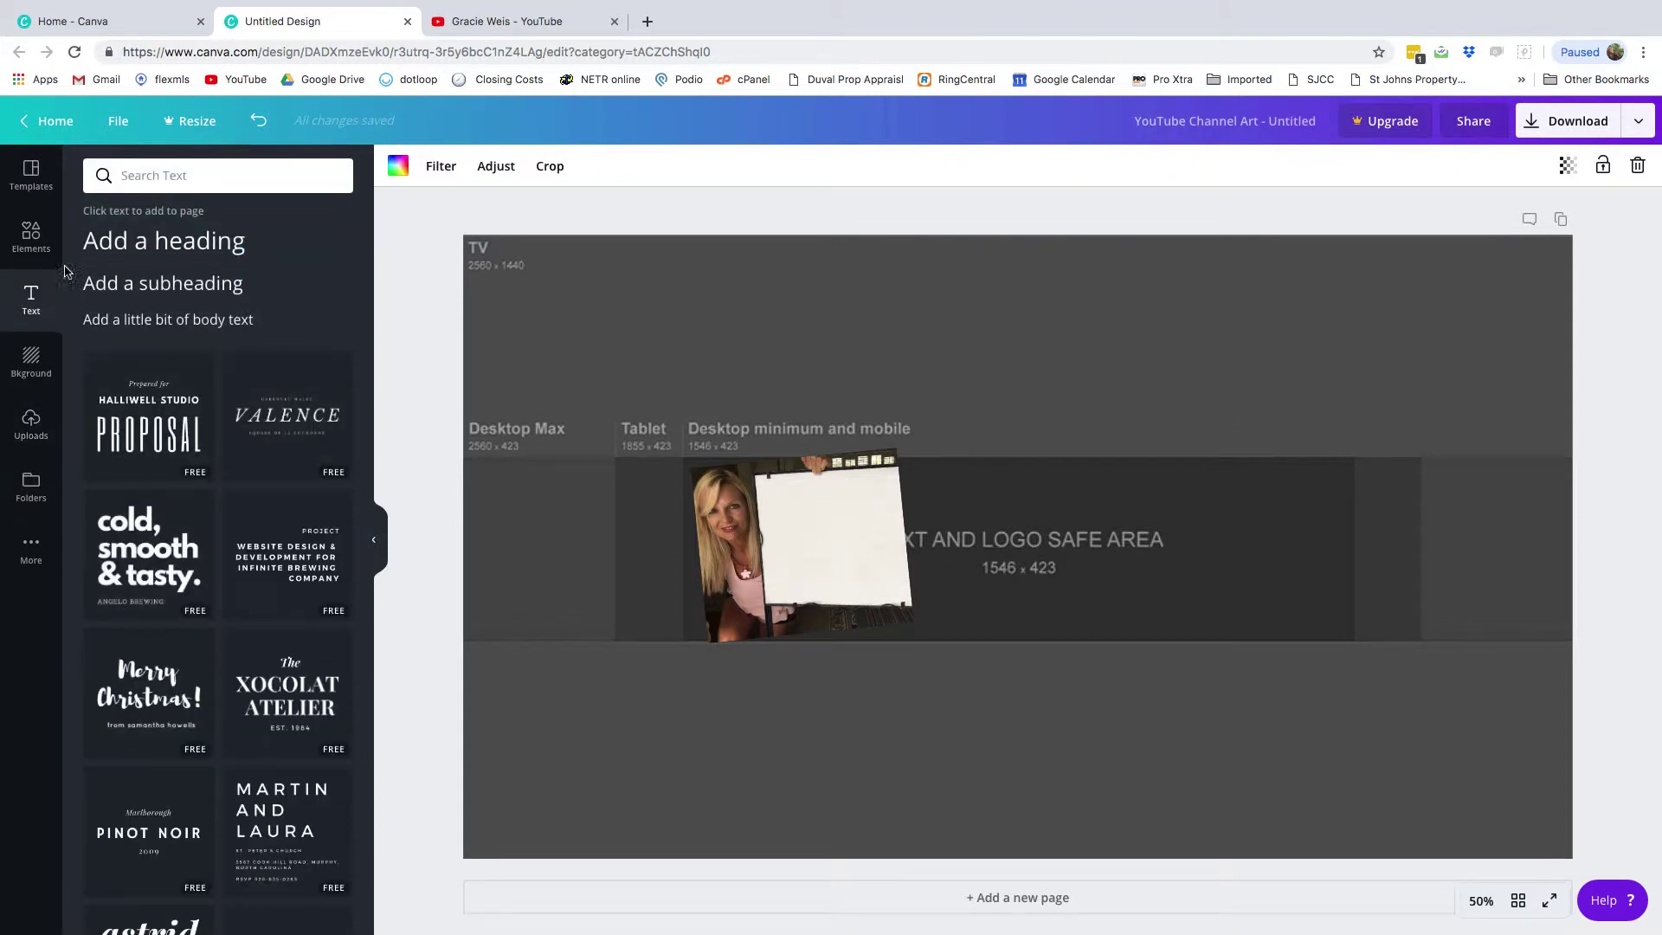
{"action": "left_click", "coordinate": [129, 253]}
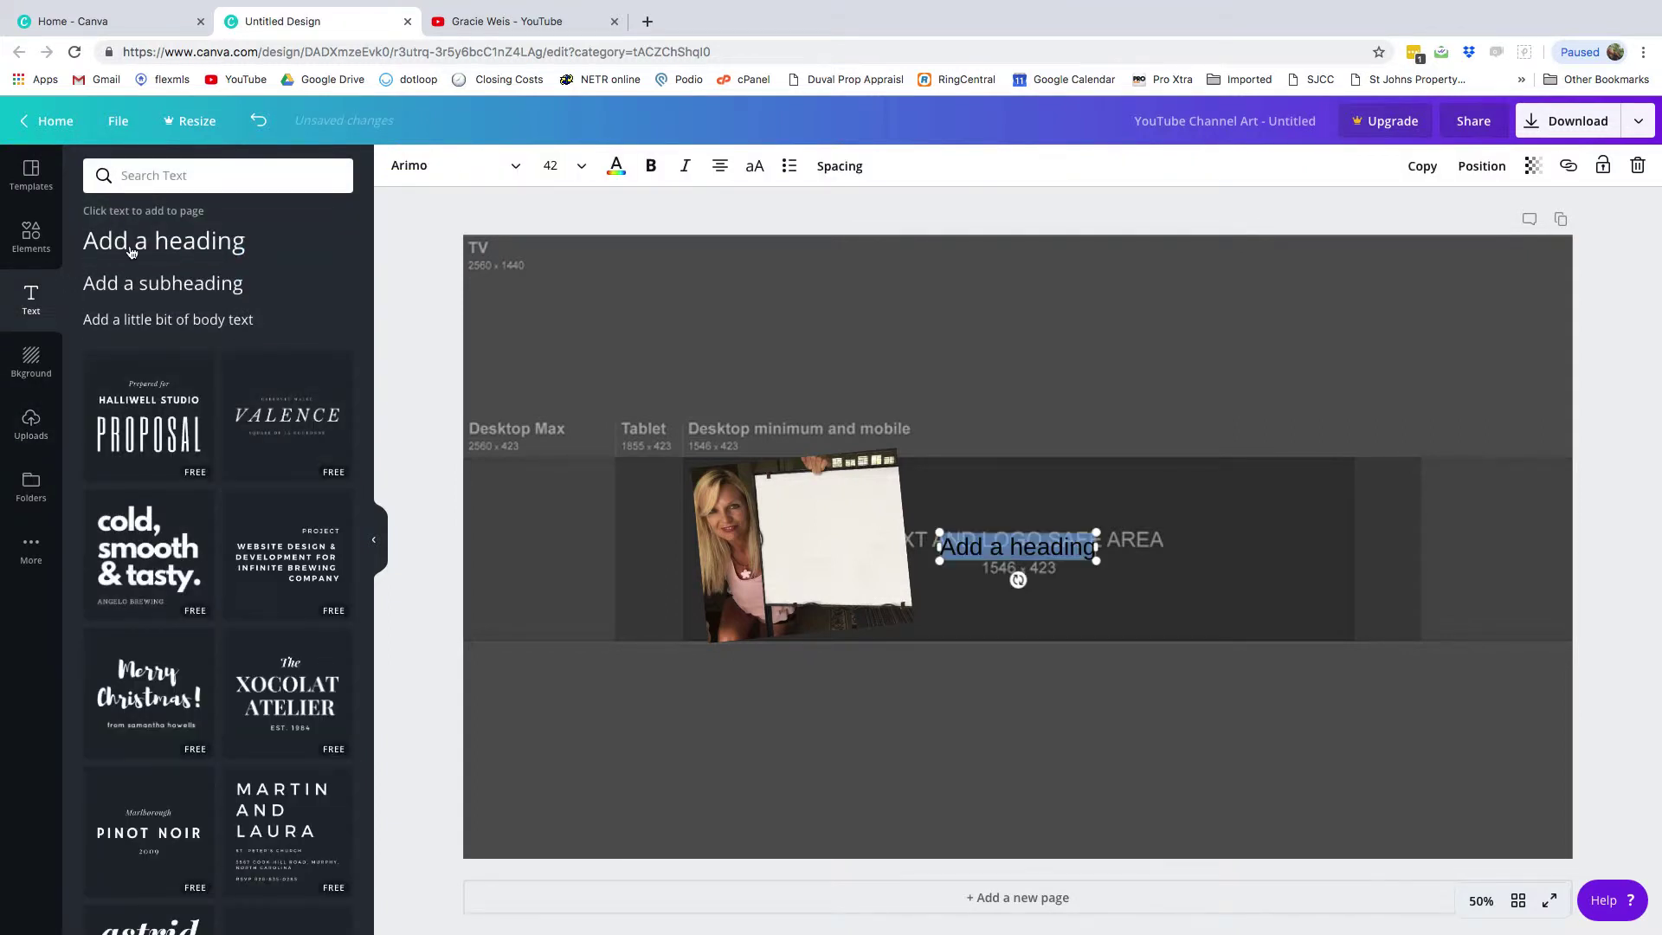
{"action": "type", "text": "G"}
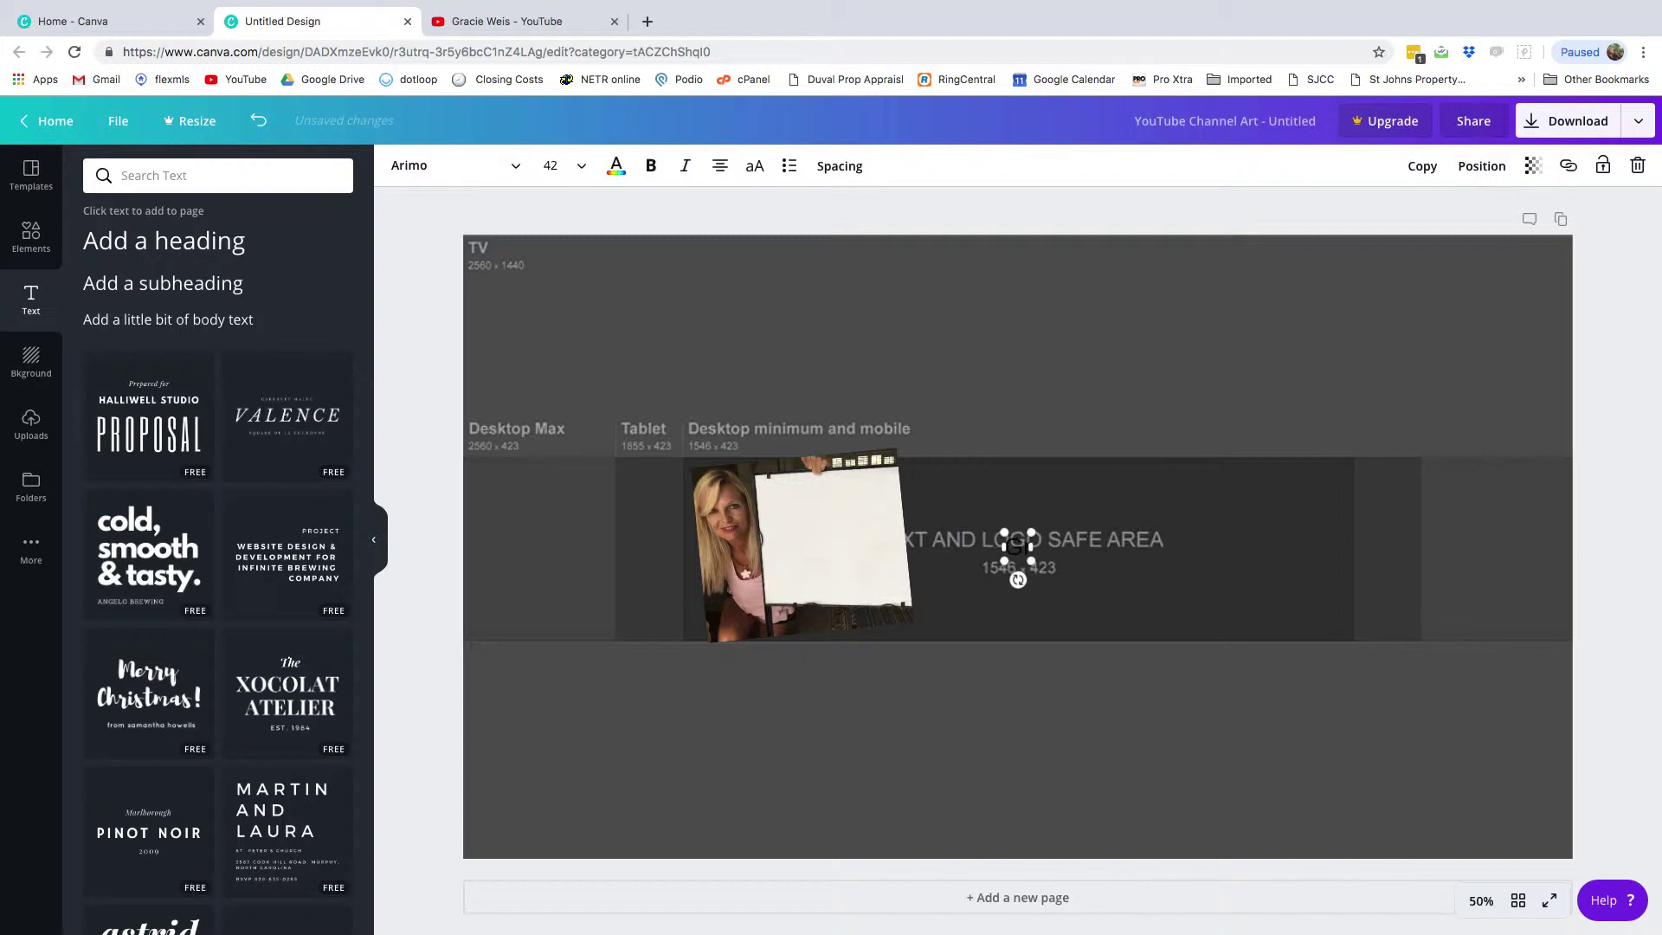
{"action": "type", "text": "racie Weis"}
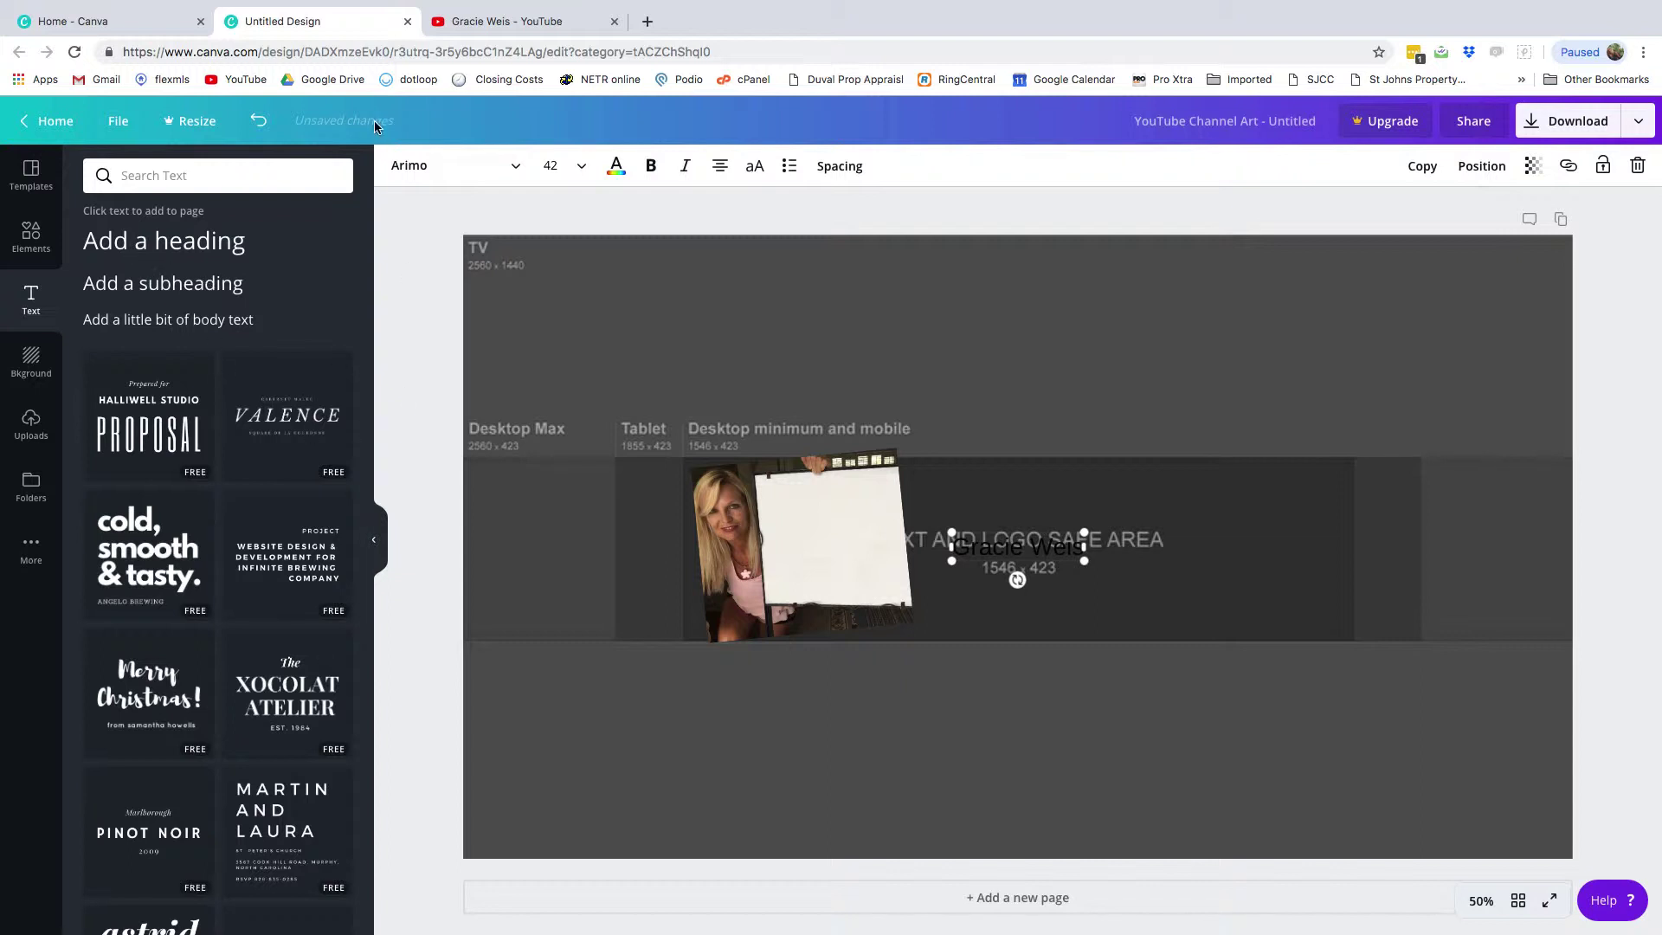
Colour the name heading light blue and change its font to Architects Daughter
{"action": "left_click", "coordinate": [617, 169]}
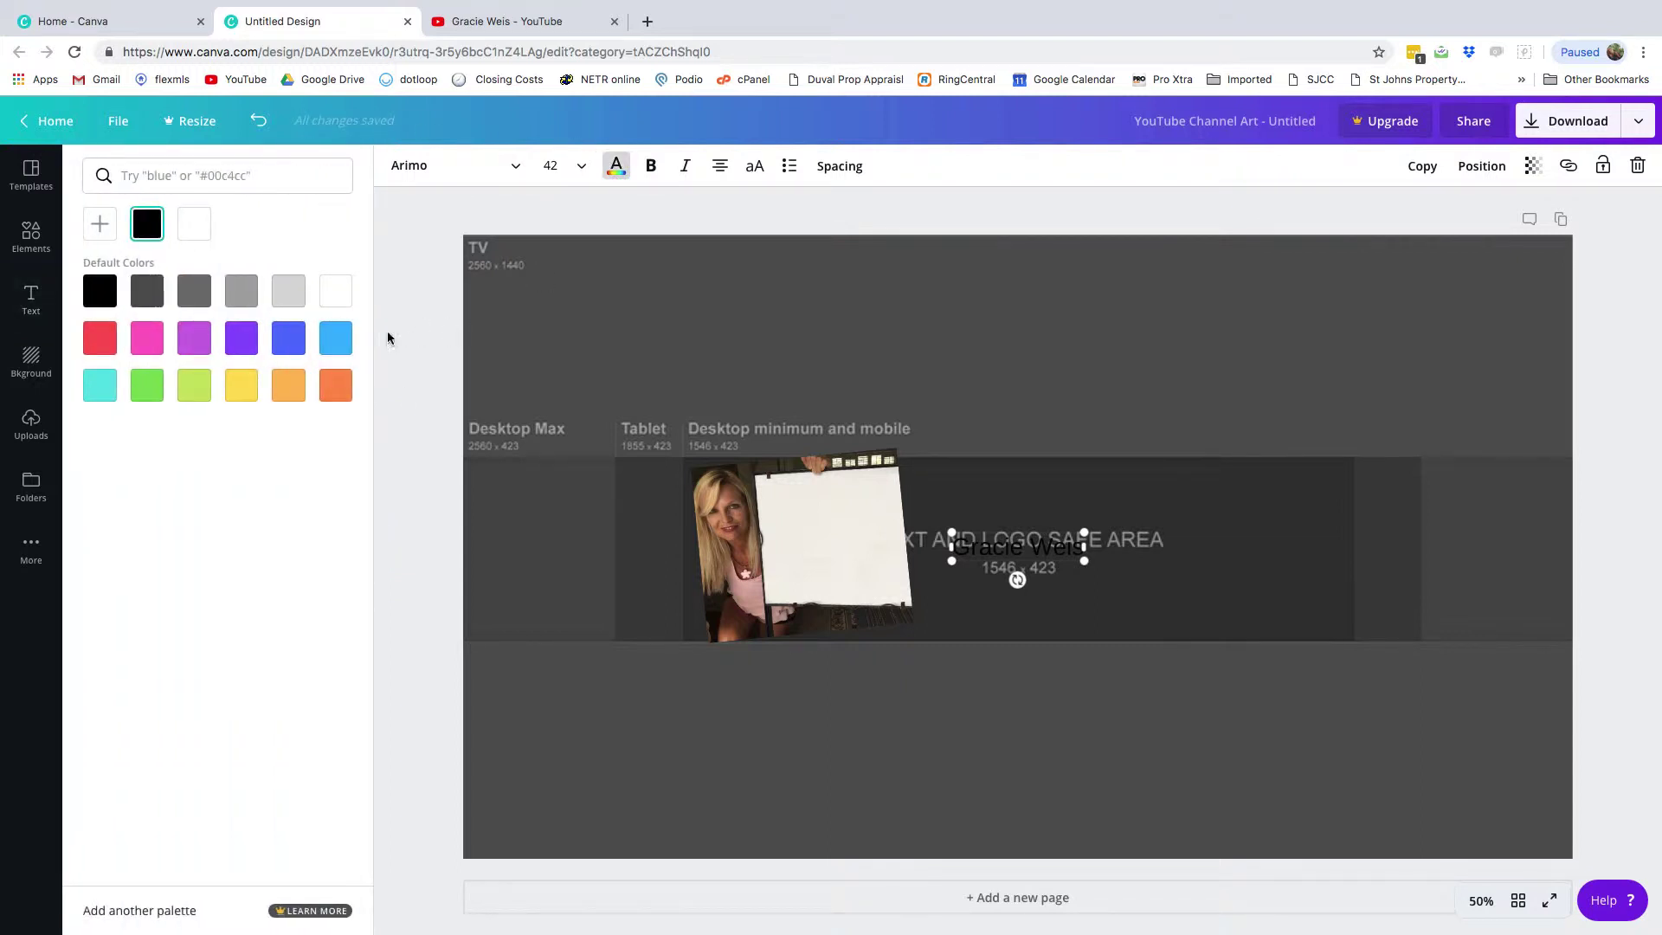
{"action": "left_click", "coordinate": [338, 341]}
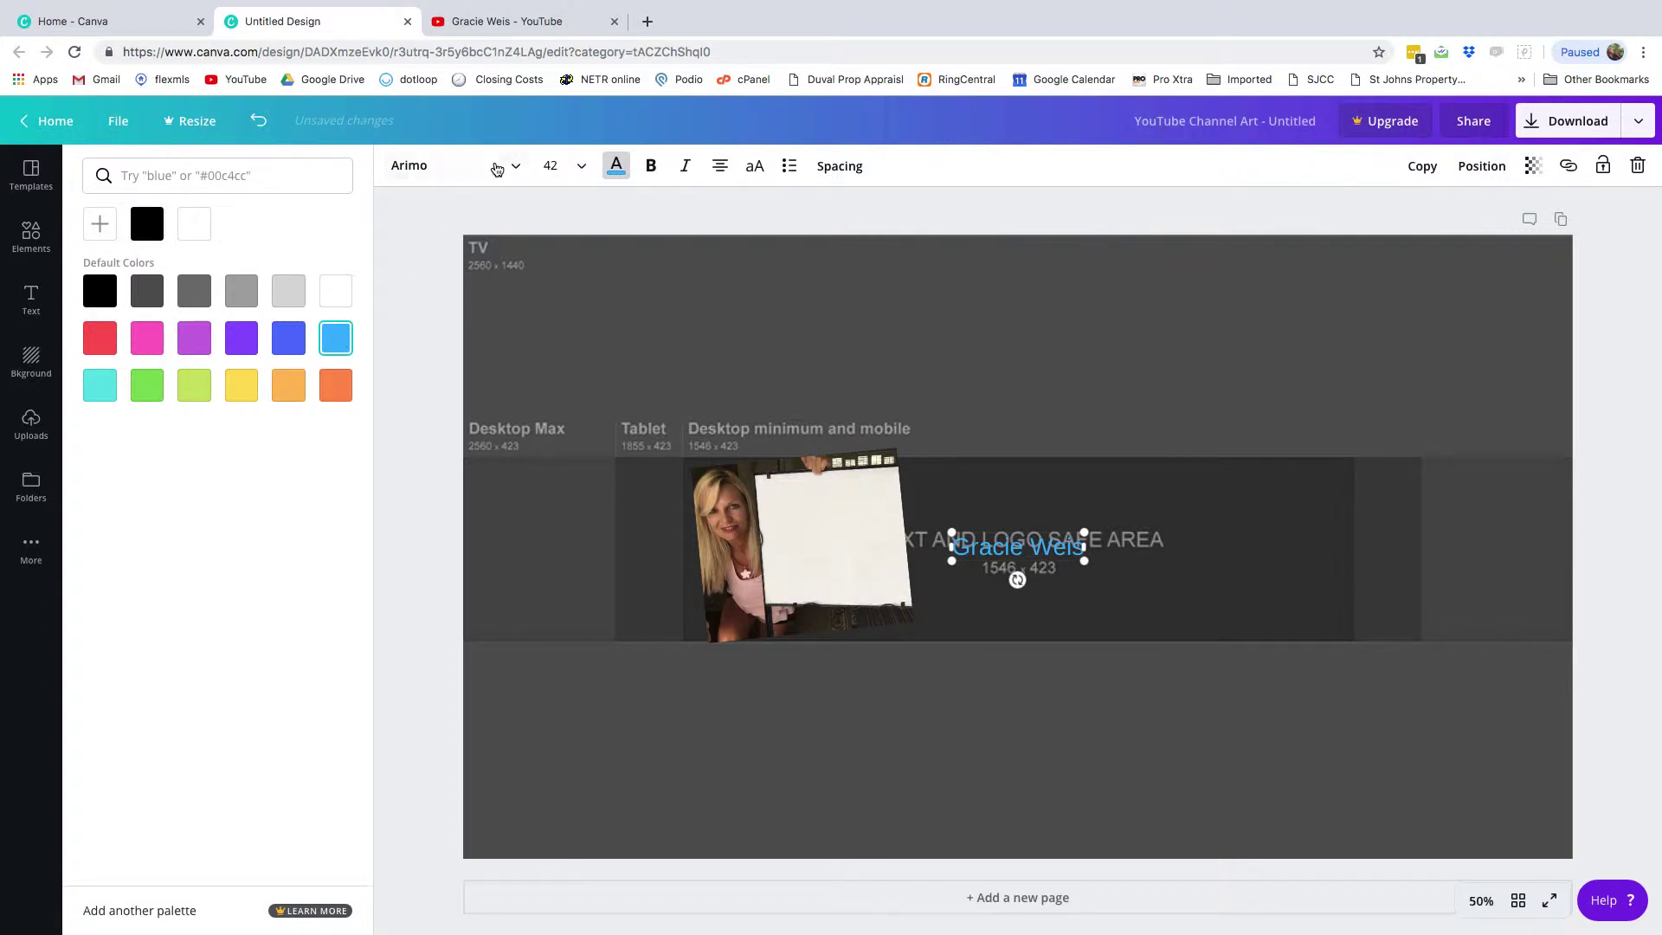
{"action": "left_click", "coordinate": [452, 167]}
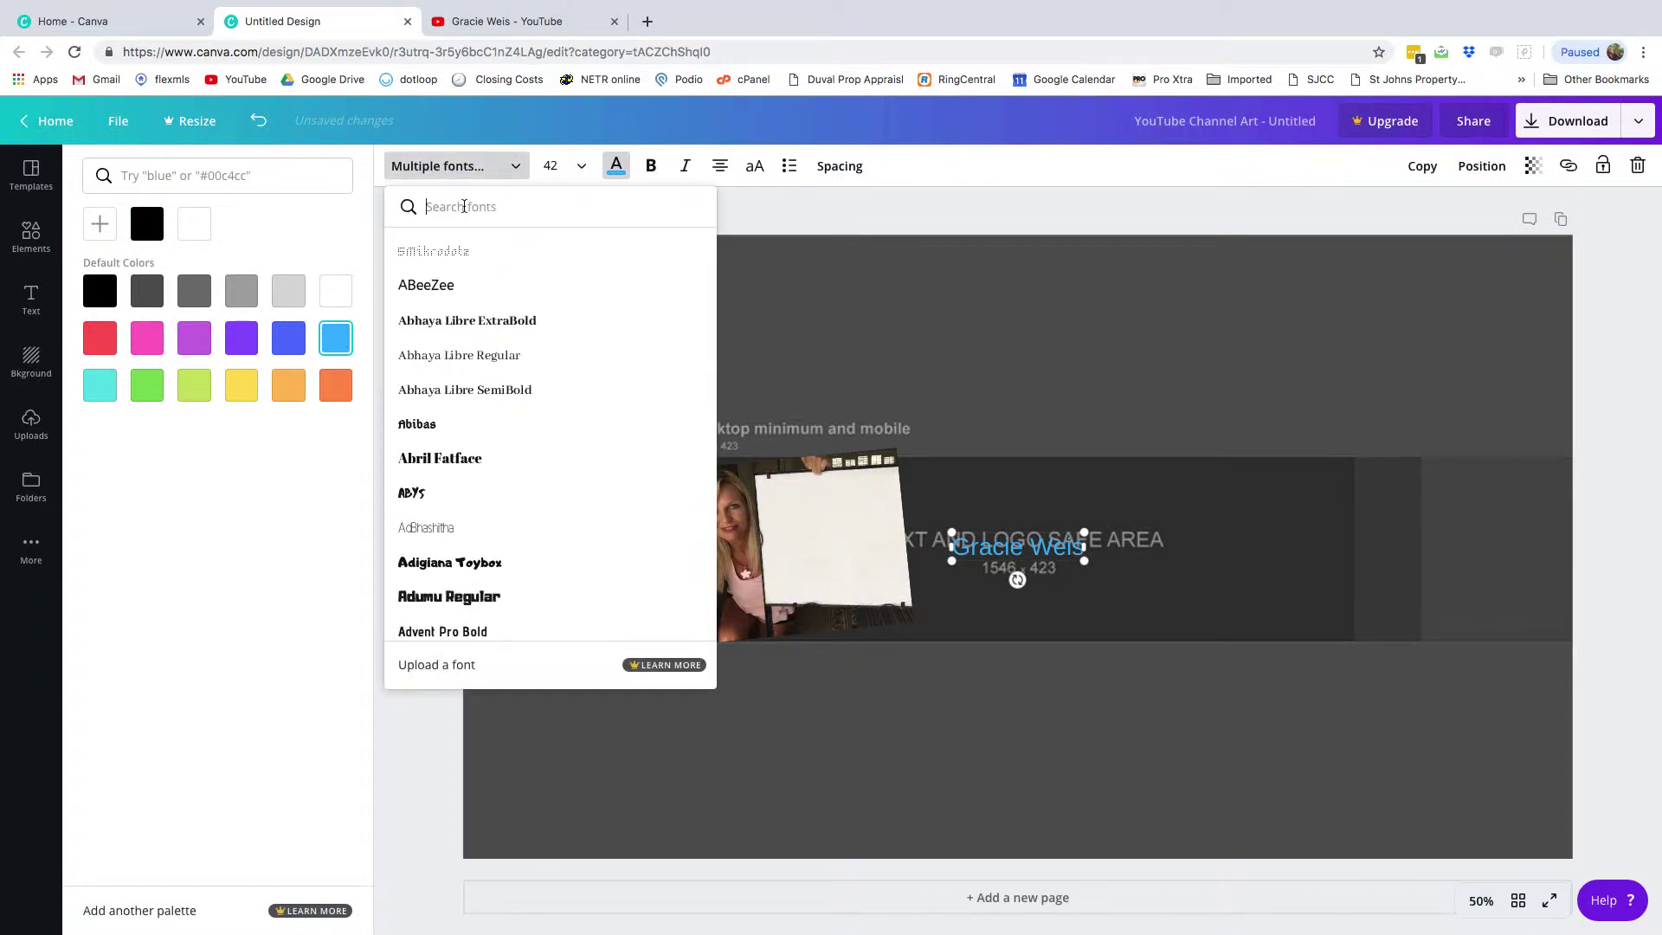
{"action": "type", "text": "arc"}
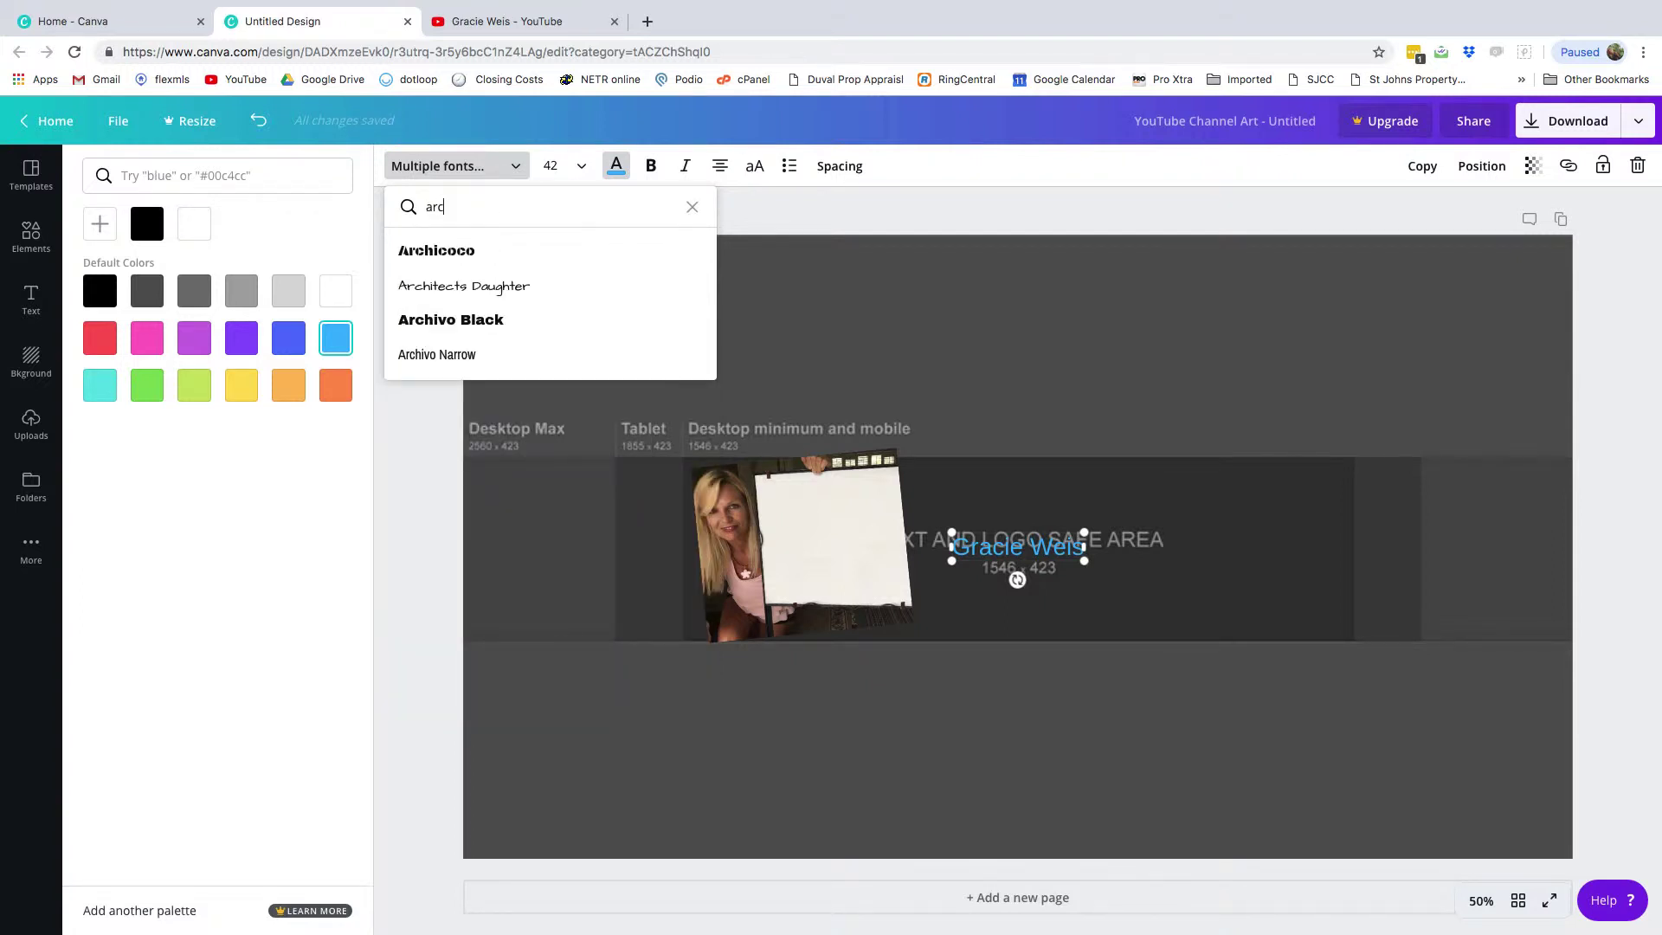
{"action": "left_click", "coordinate": [460, 286]}
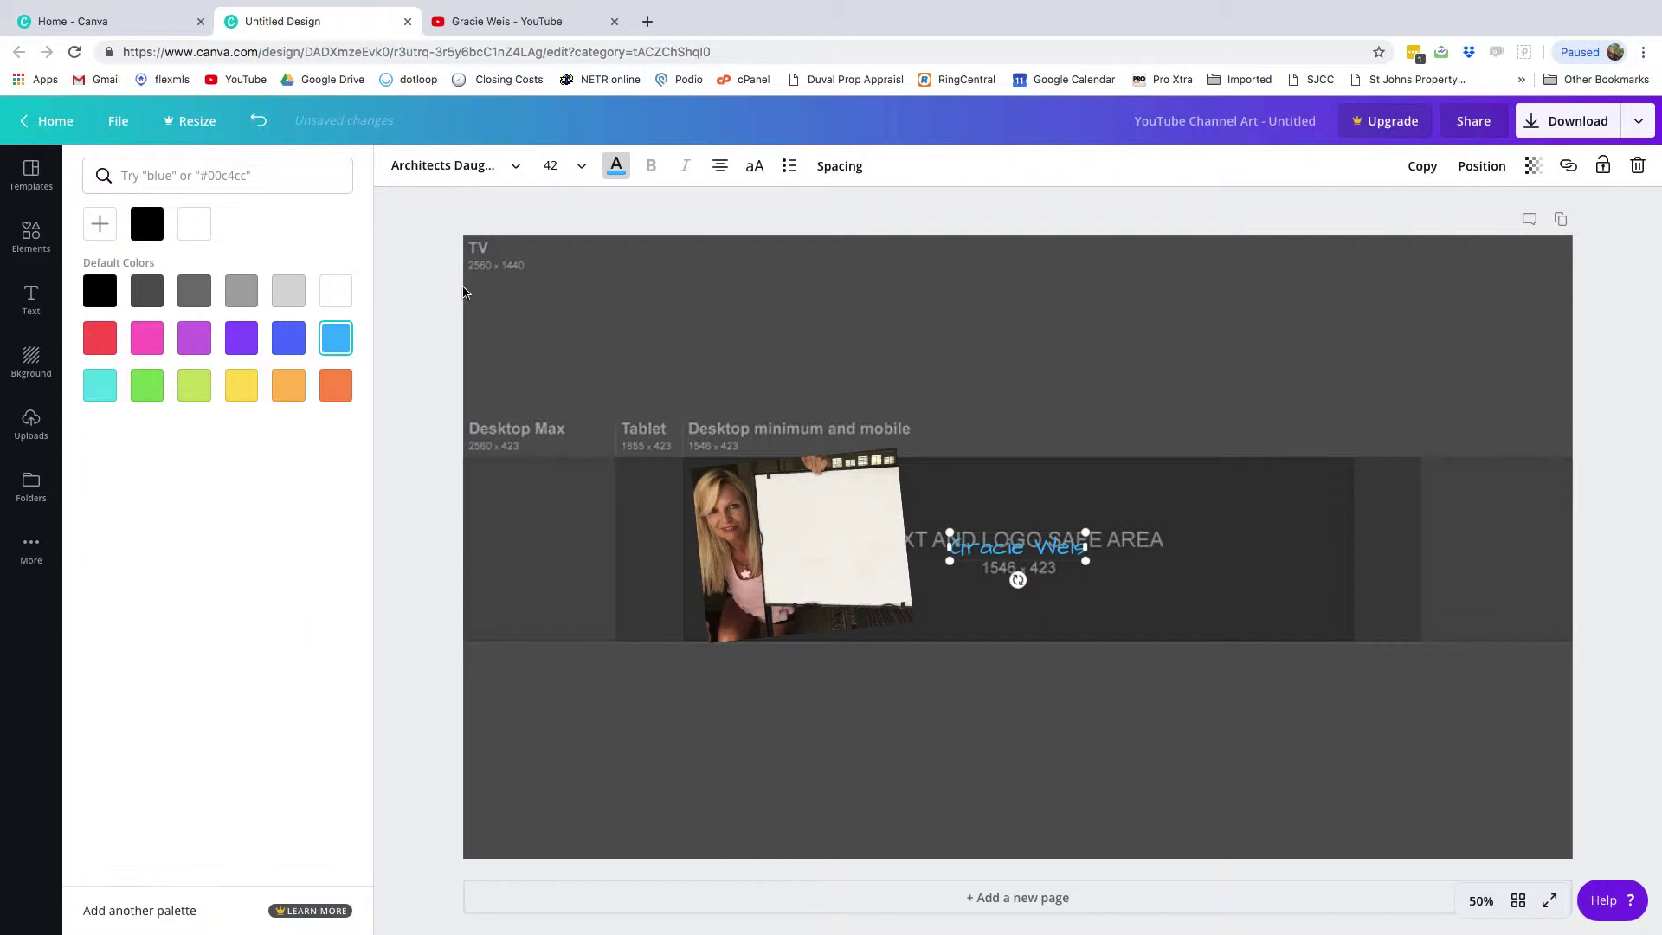
Enlarge the name heading to font size 88 and move it up and right, beside the whiteboard photo
{"action": "left_click", "coordinate": [564, 165]}
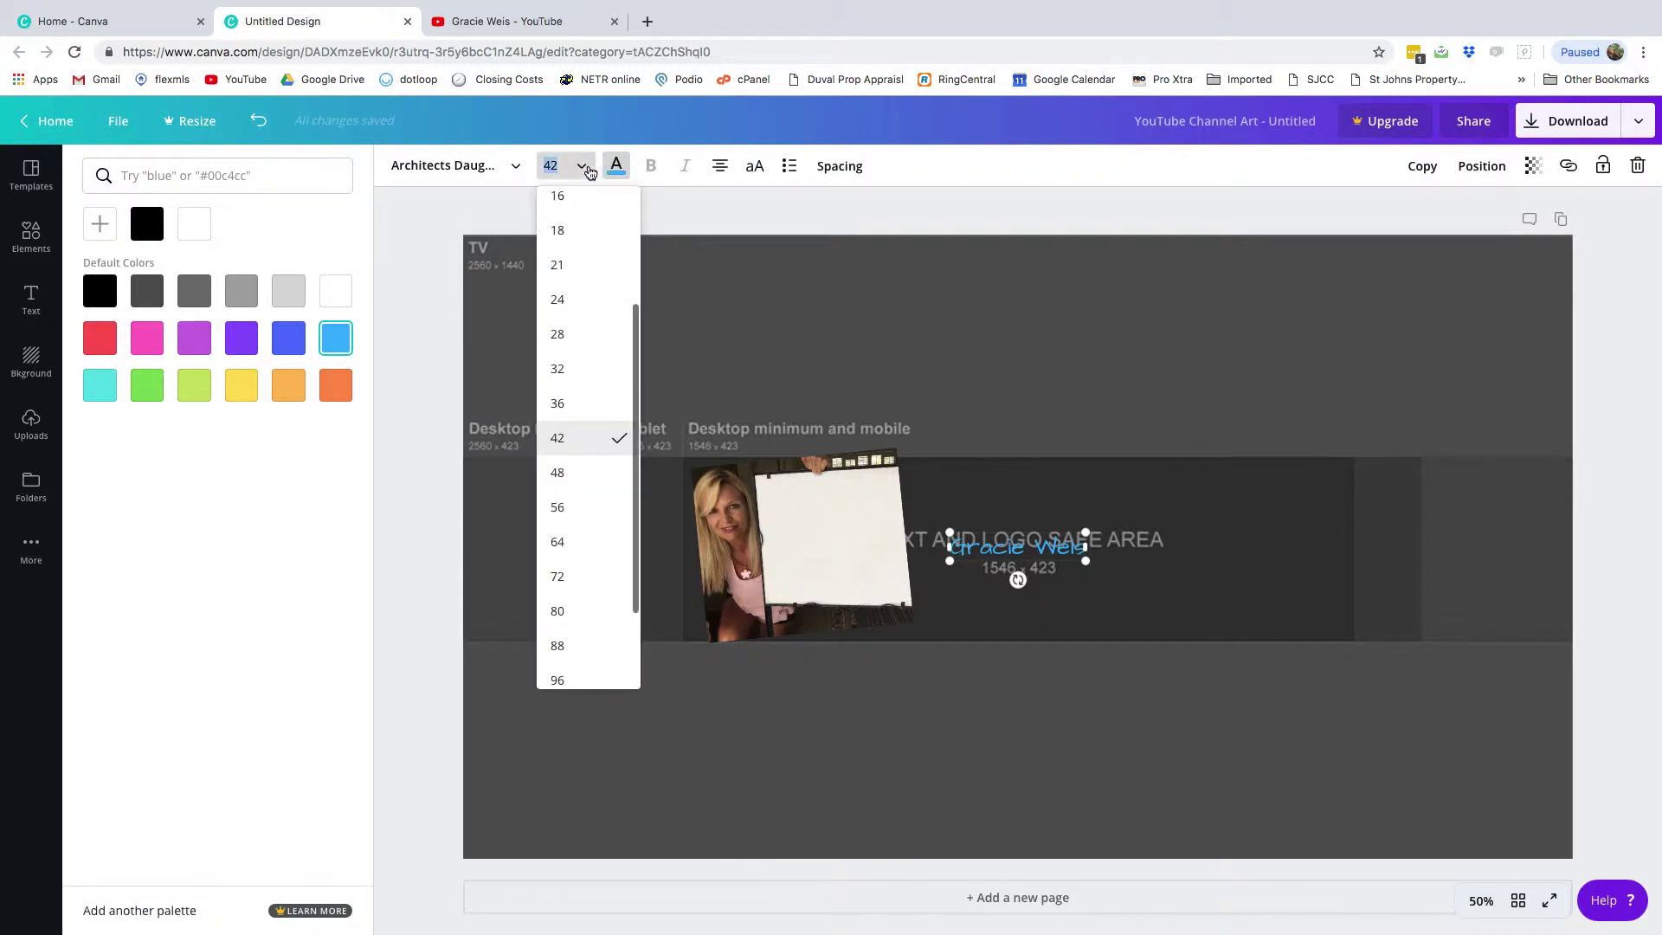
{"action": "scroll", "coordinate": [601, 606], "scroll_direction": "down", "scroll_amount": 1}
{"action": "left_click", "coordinate": [601, 607]}
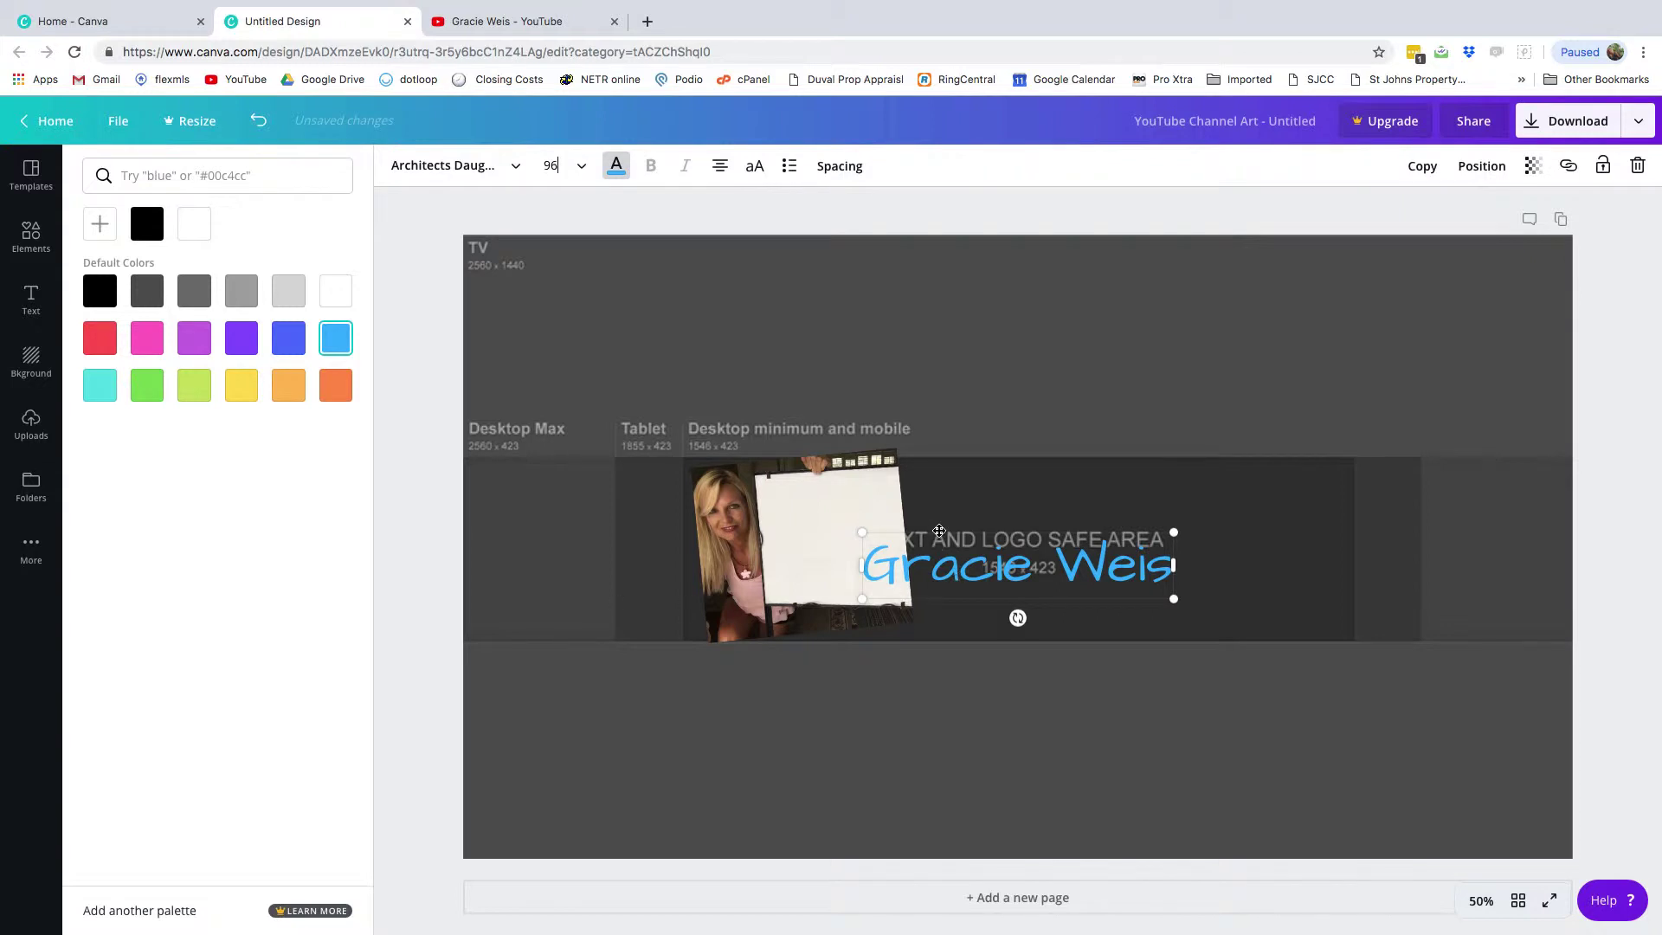
{"action": "left_click_drag", "start_coordinate": [934, 530], "coordinate": [991, 494]}
{"action": "left_click", "coordinate": [558, 163]}
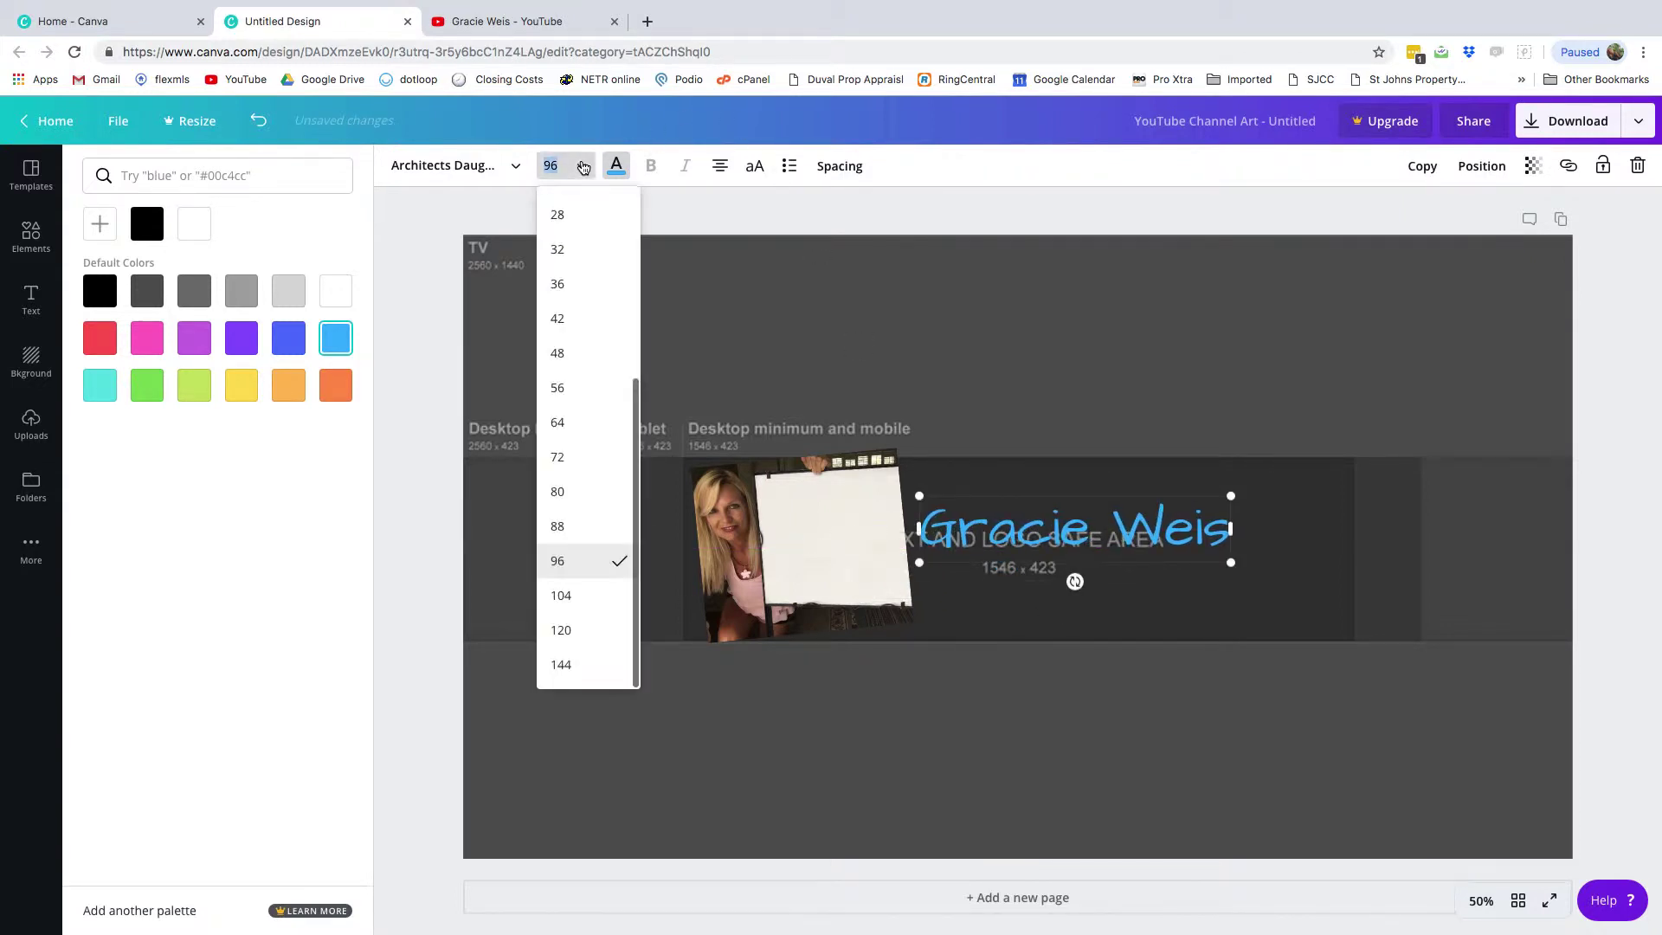
{"action": "left_click", "coordinate": [591, 526]}
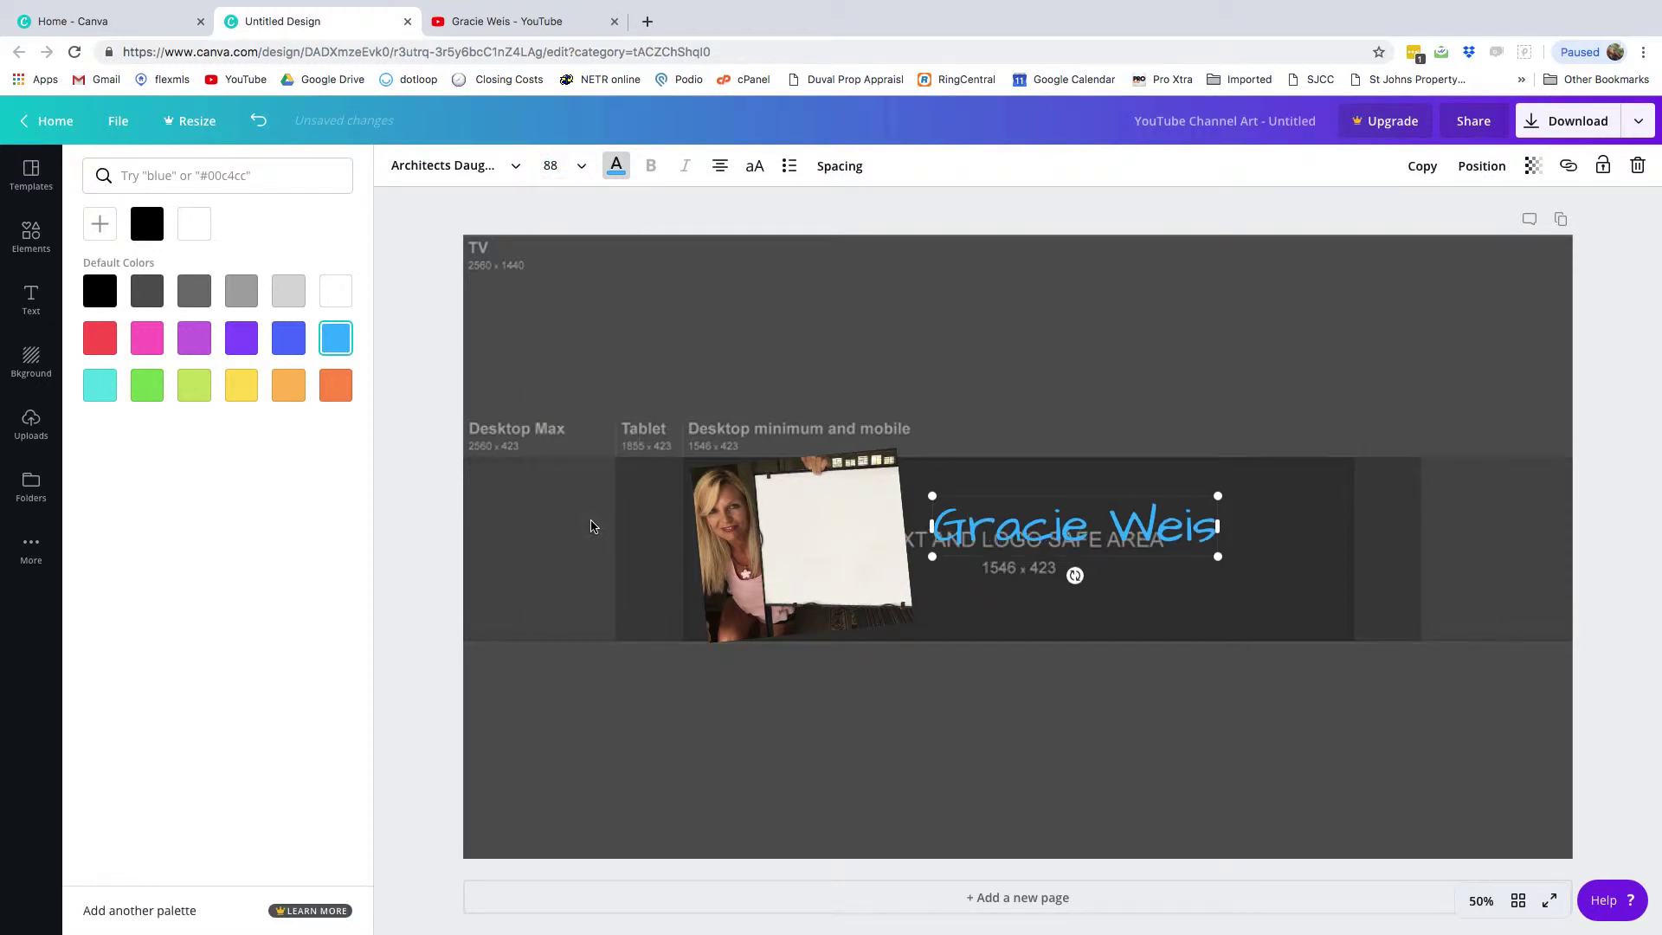
Increase the name heading's letter spacing to about 277
{"action": "left_click", "coordinate": [842, 166]}
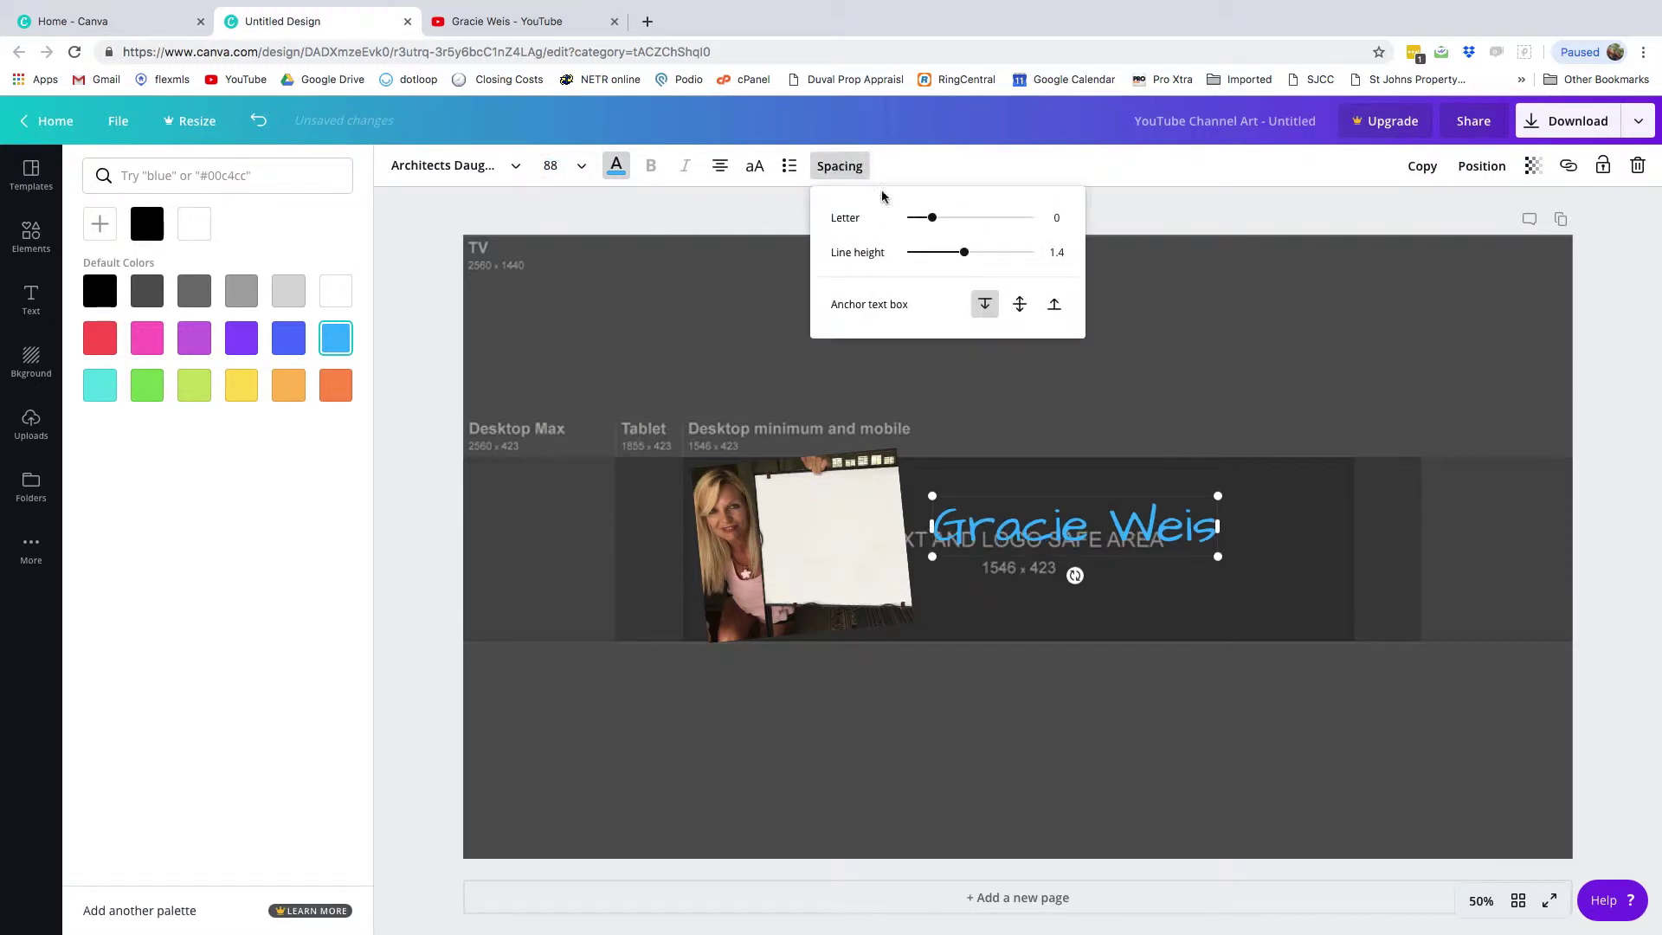
{"action": "left_click_drag", "start_coordinate": [932, 217], "coordinate": [969, 219]}
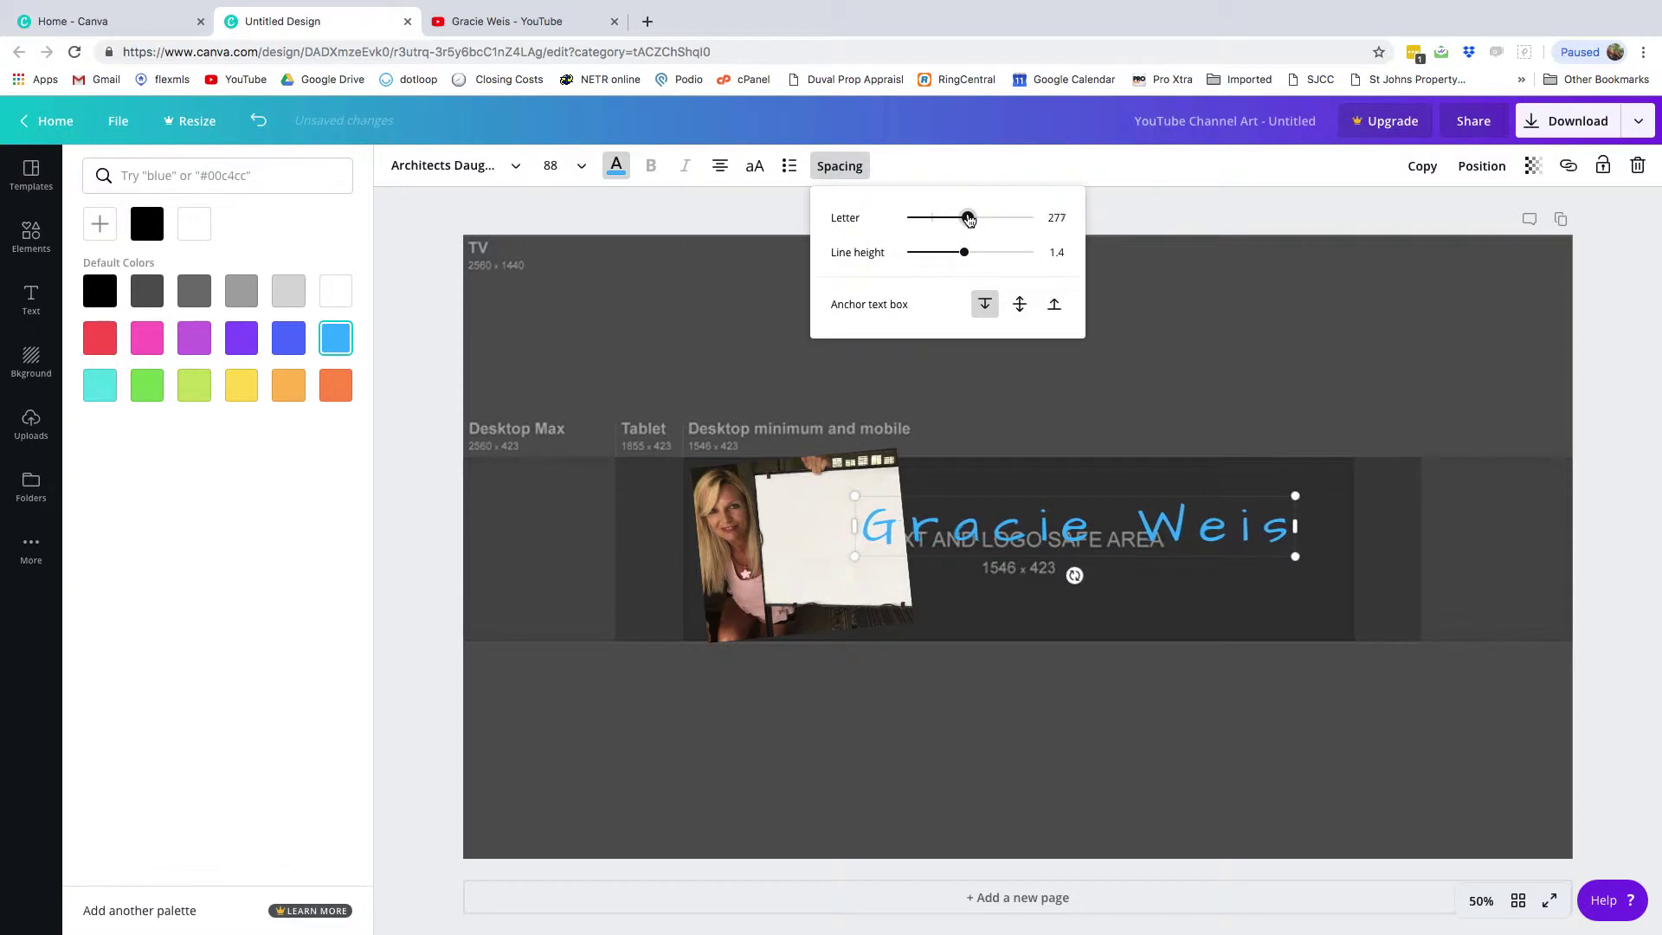
{"action": "left_click", "coordinate": [978, 512]}
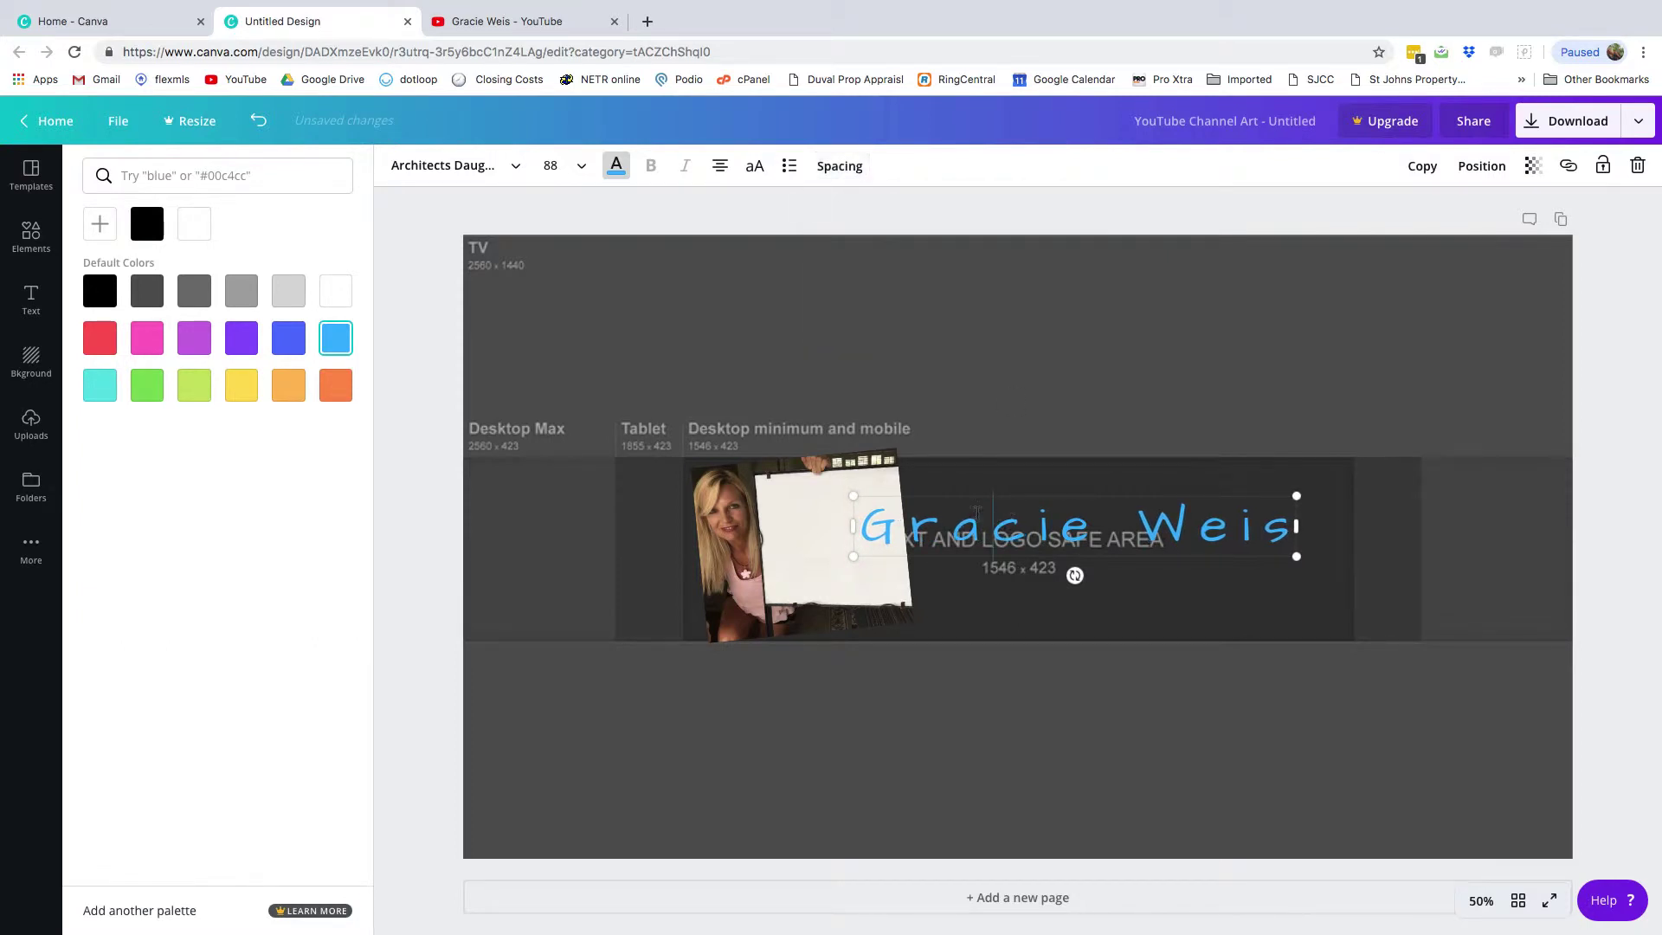
{"action": "left_click", "coordinate": [907, 616]}
Shift the name heading right, clear of the whiteboard photo, and set its font size to 80
{"action": "left_click_drag", "start_coordinate": [945, 515], "coordinate": [987, 505]}
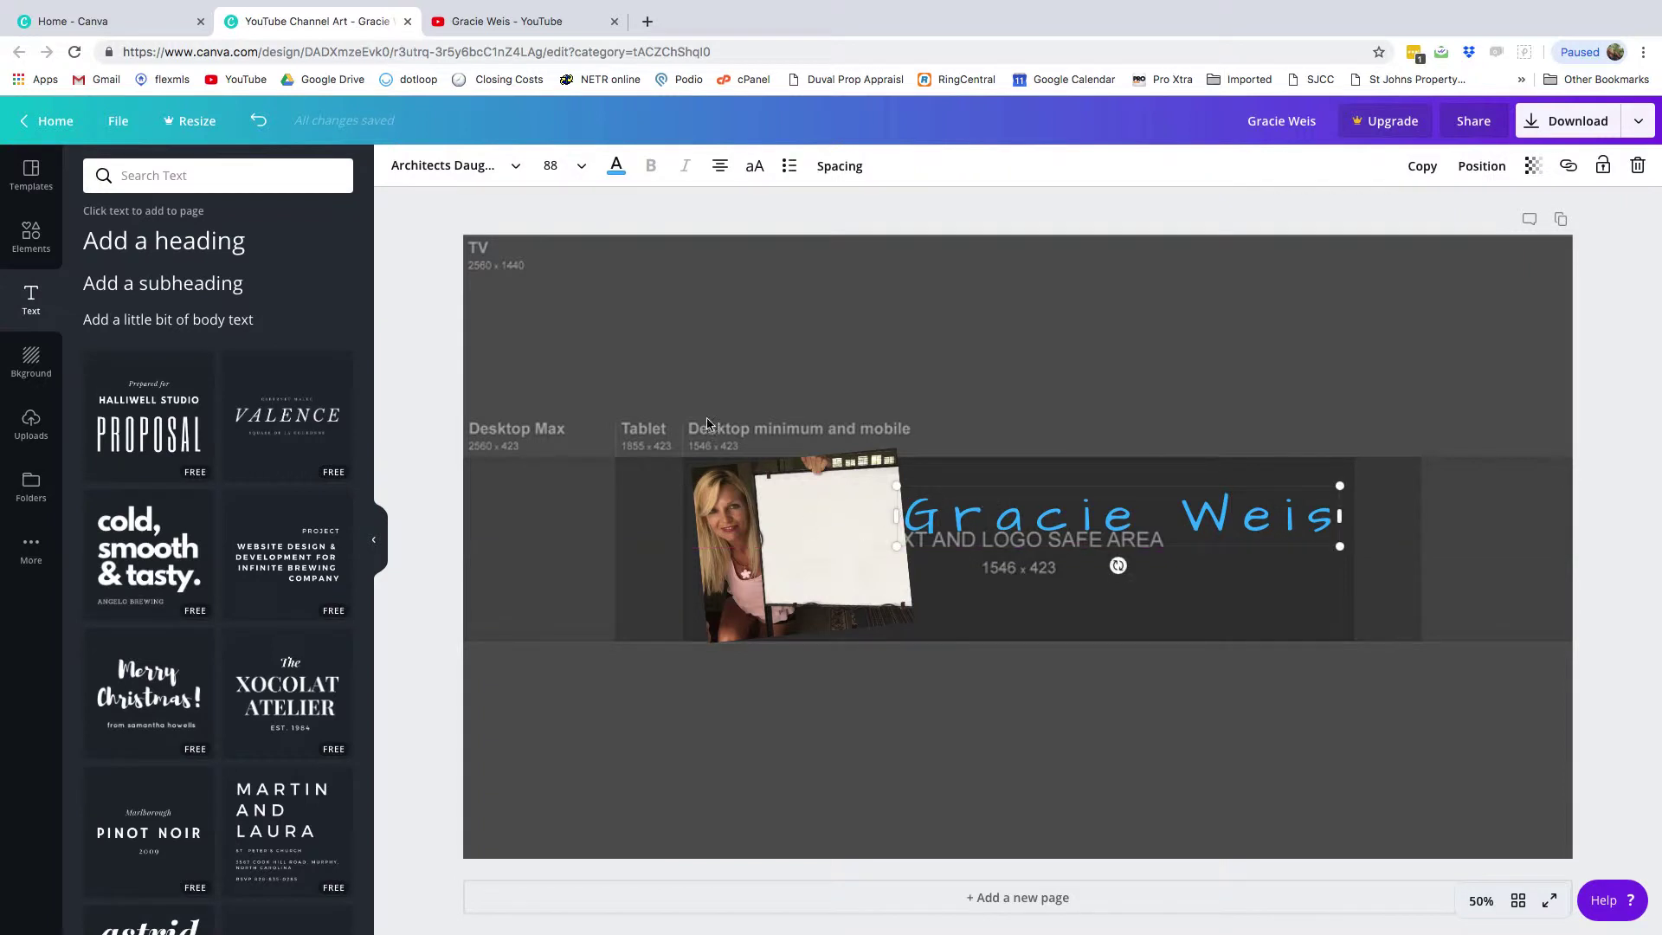
{"action": "left_click", "coordinate": [573, 166]}
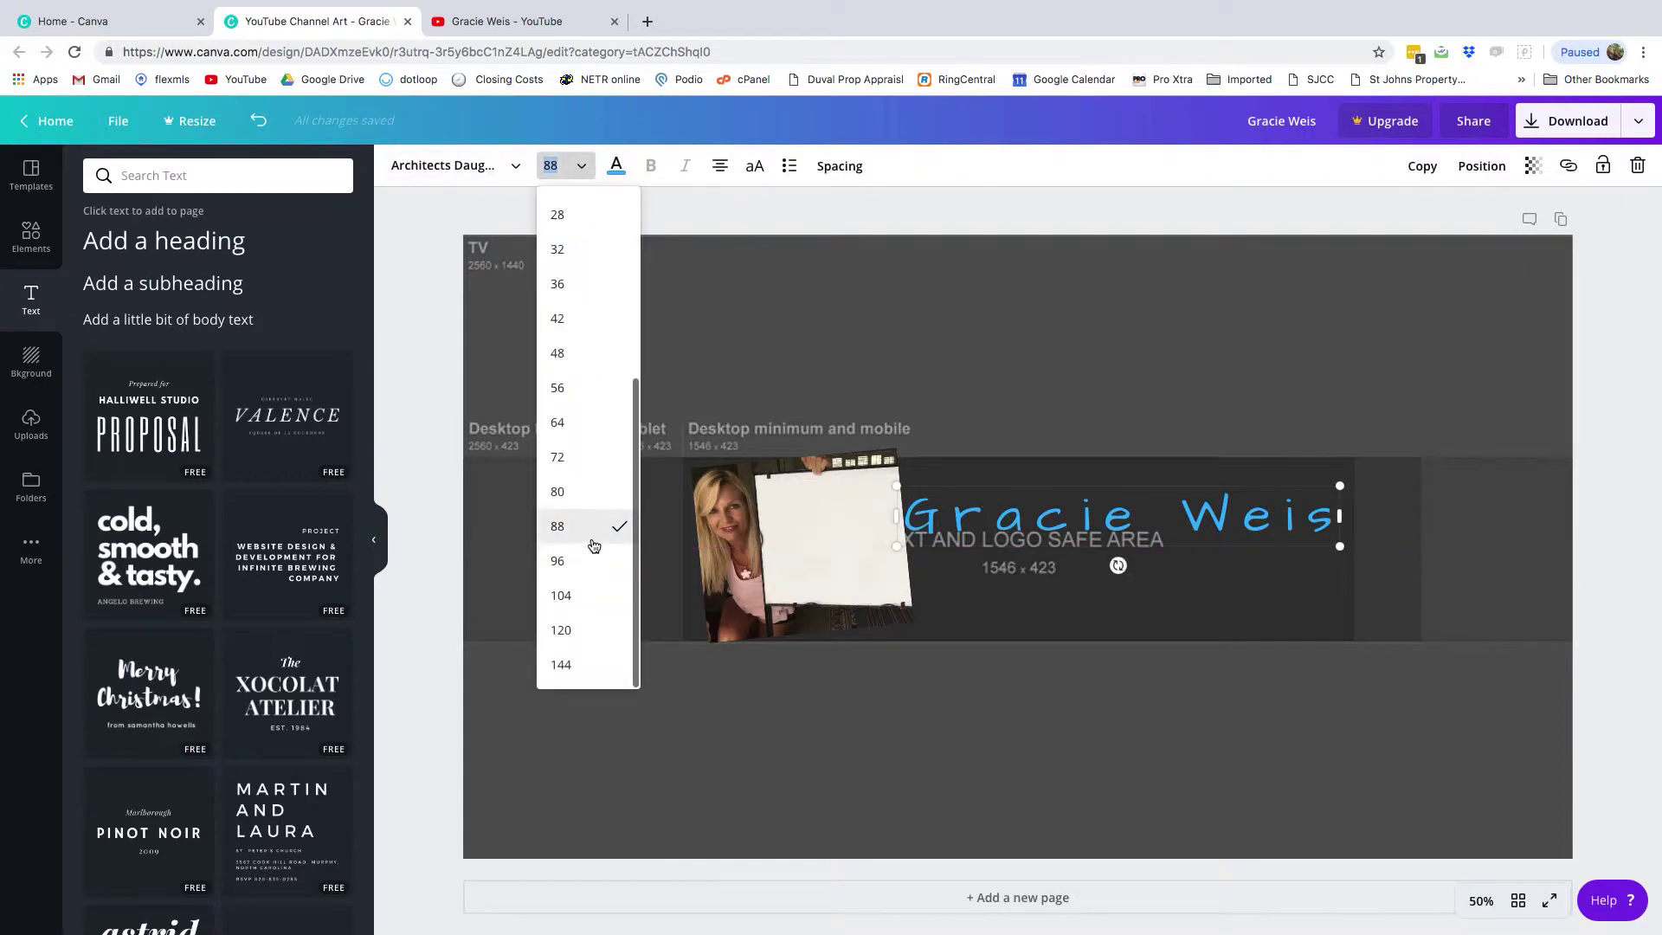
{"action": "left_click", "coordinate": [595, 498]}
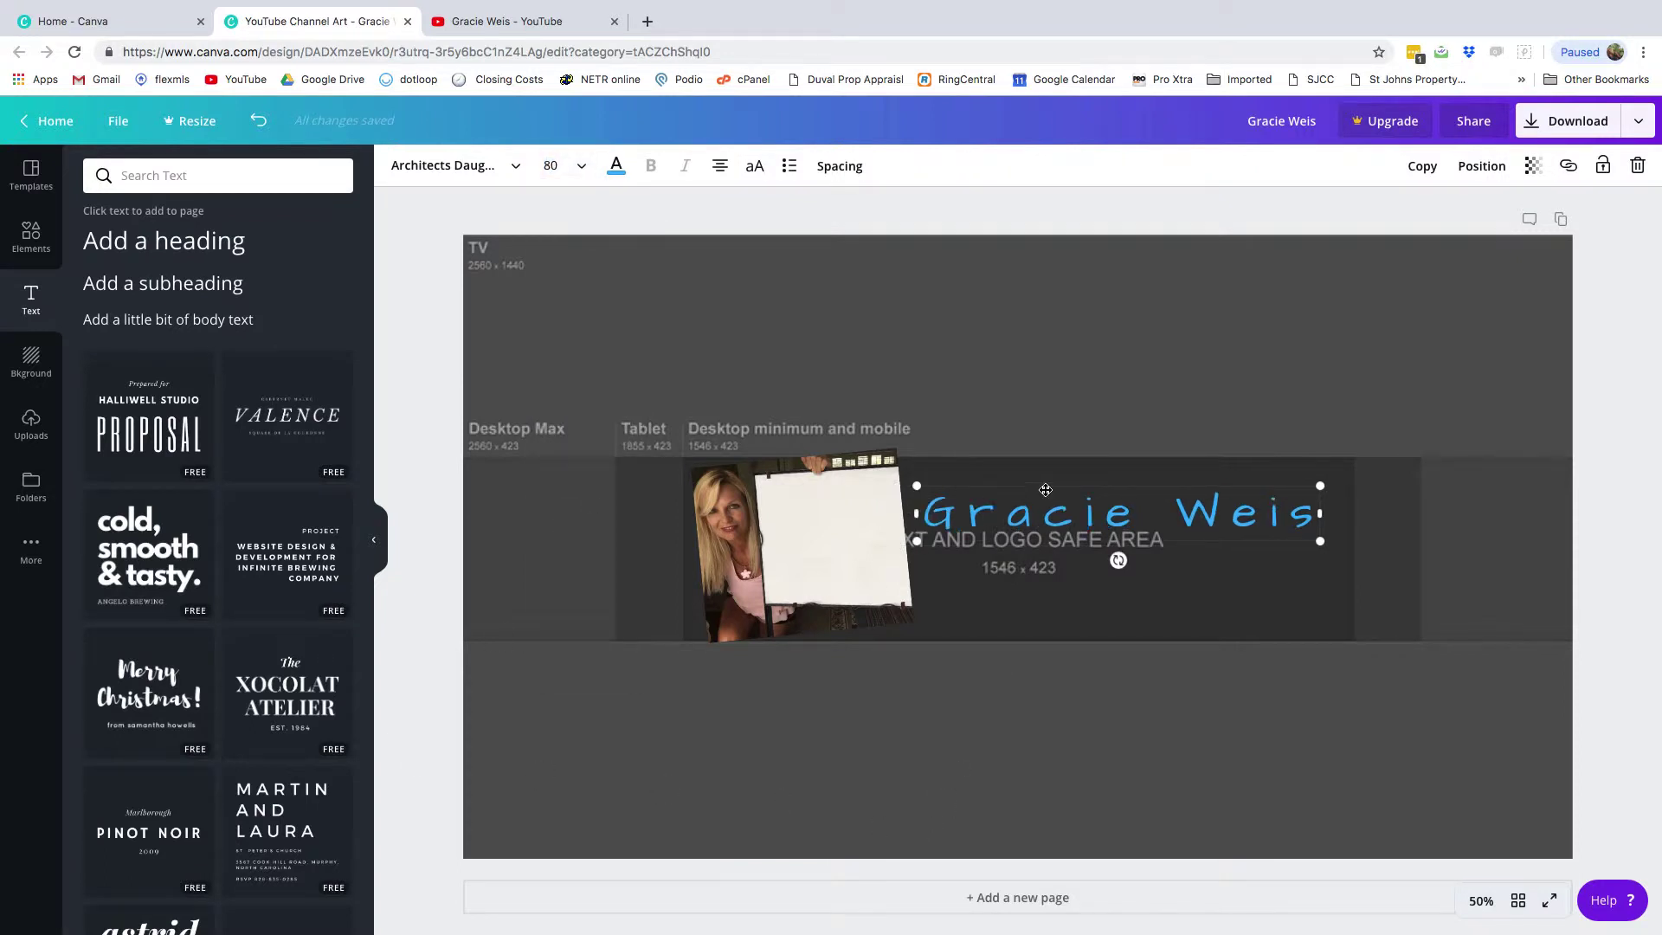
Nudge the name heading slightly up and left, and add a new heading below it reading "Add a Tagline Here"
{"action": "left_click_drag", "start_coordinate": [1002, 493], "coordinate": [1003, 492]}
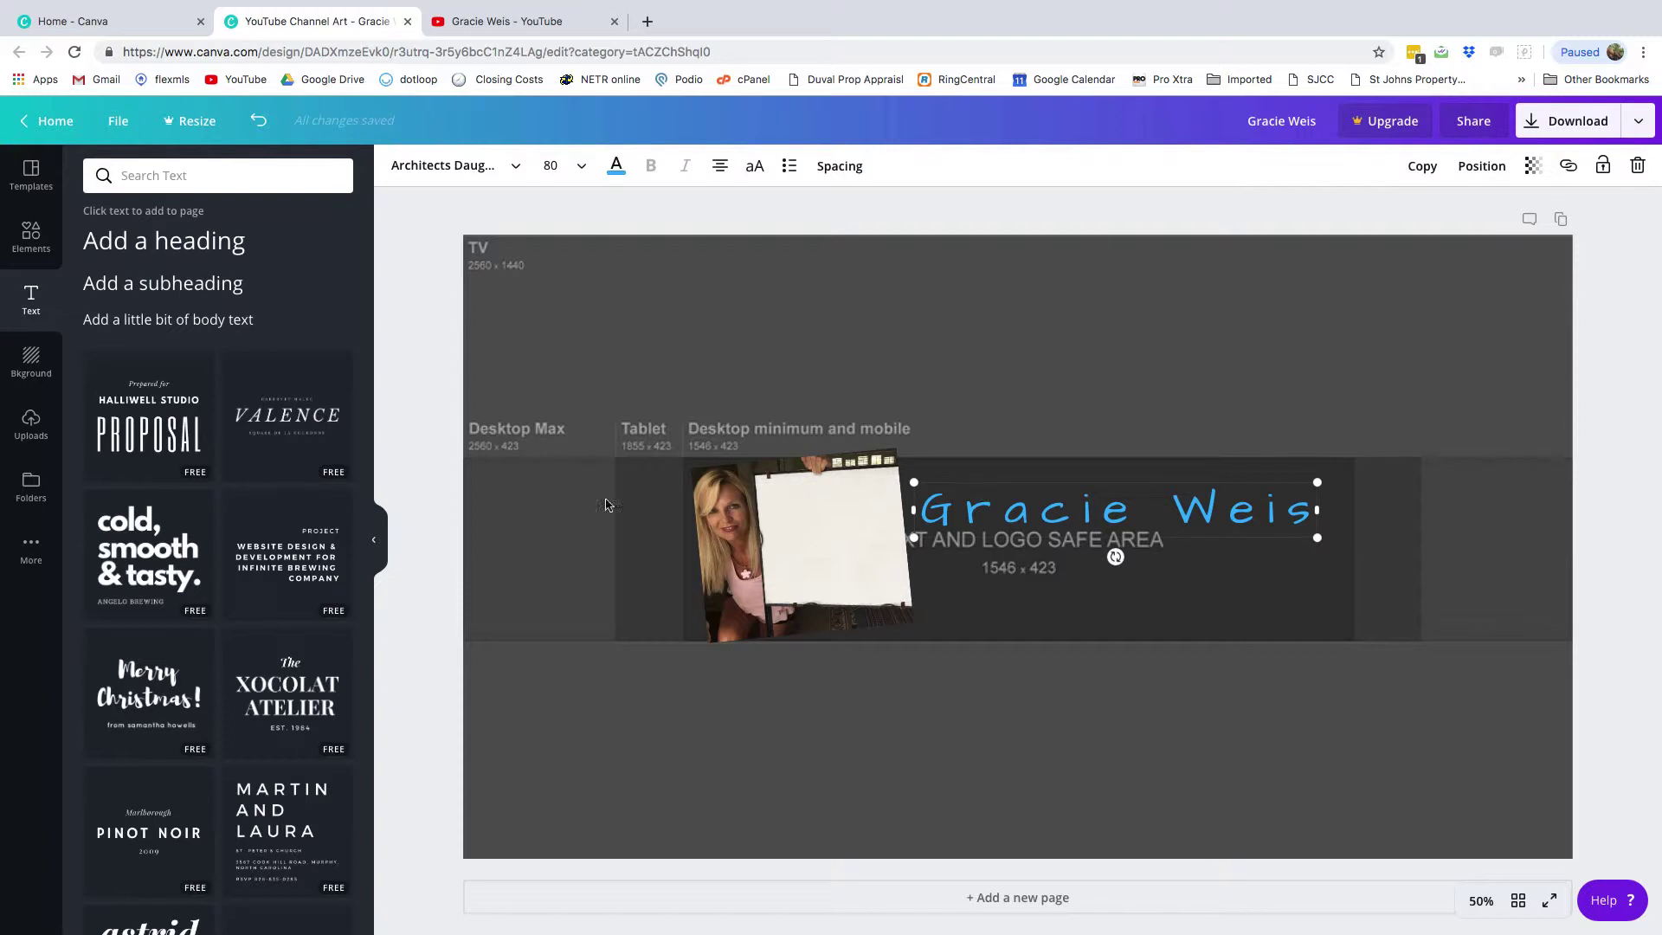
{"action": "left_click", "coordinate": [183, 251]}
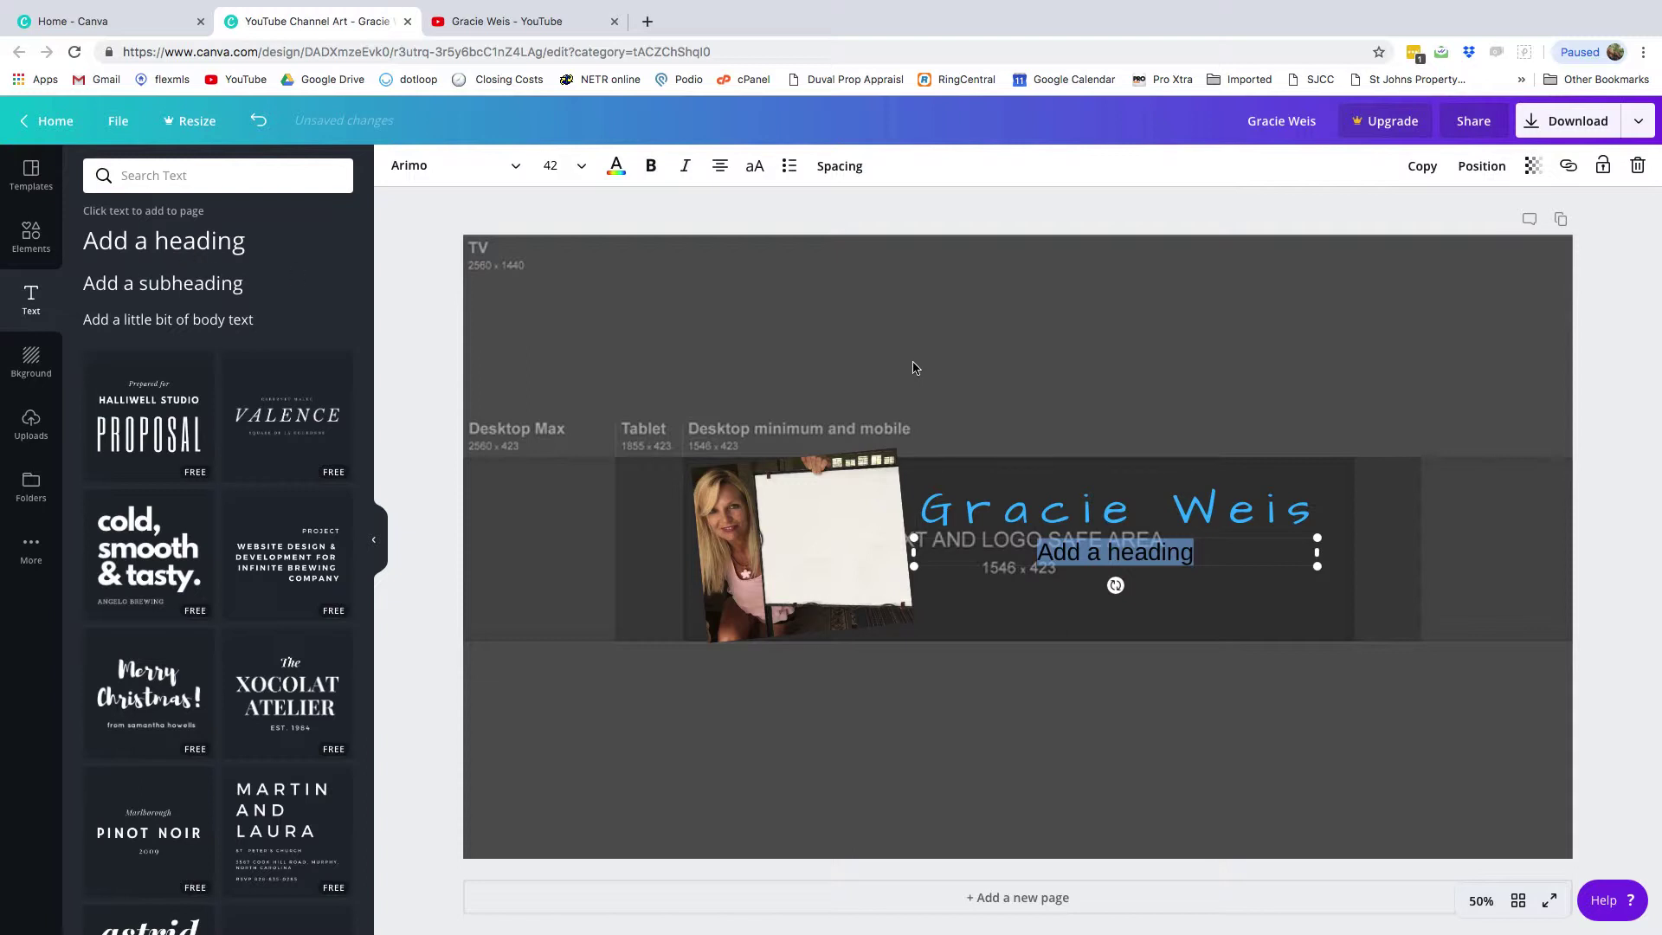
{"action": "type", "text": "Add"}
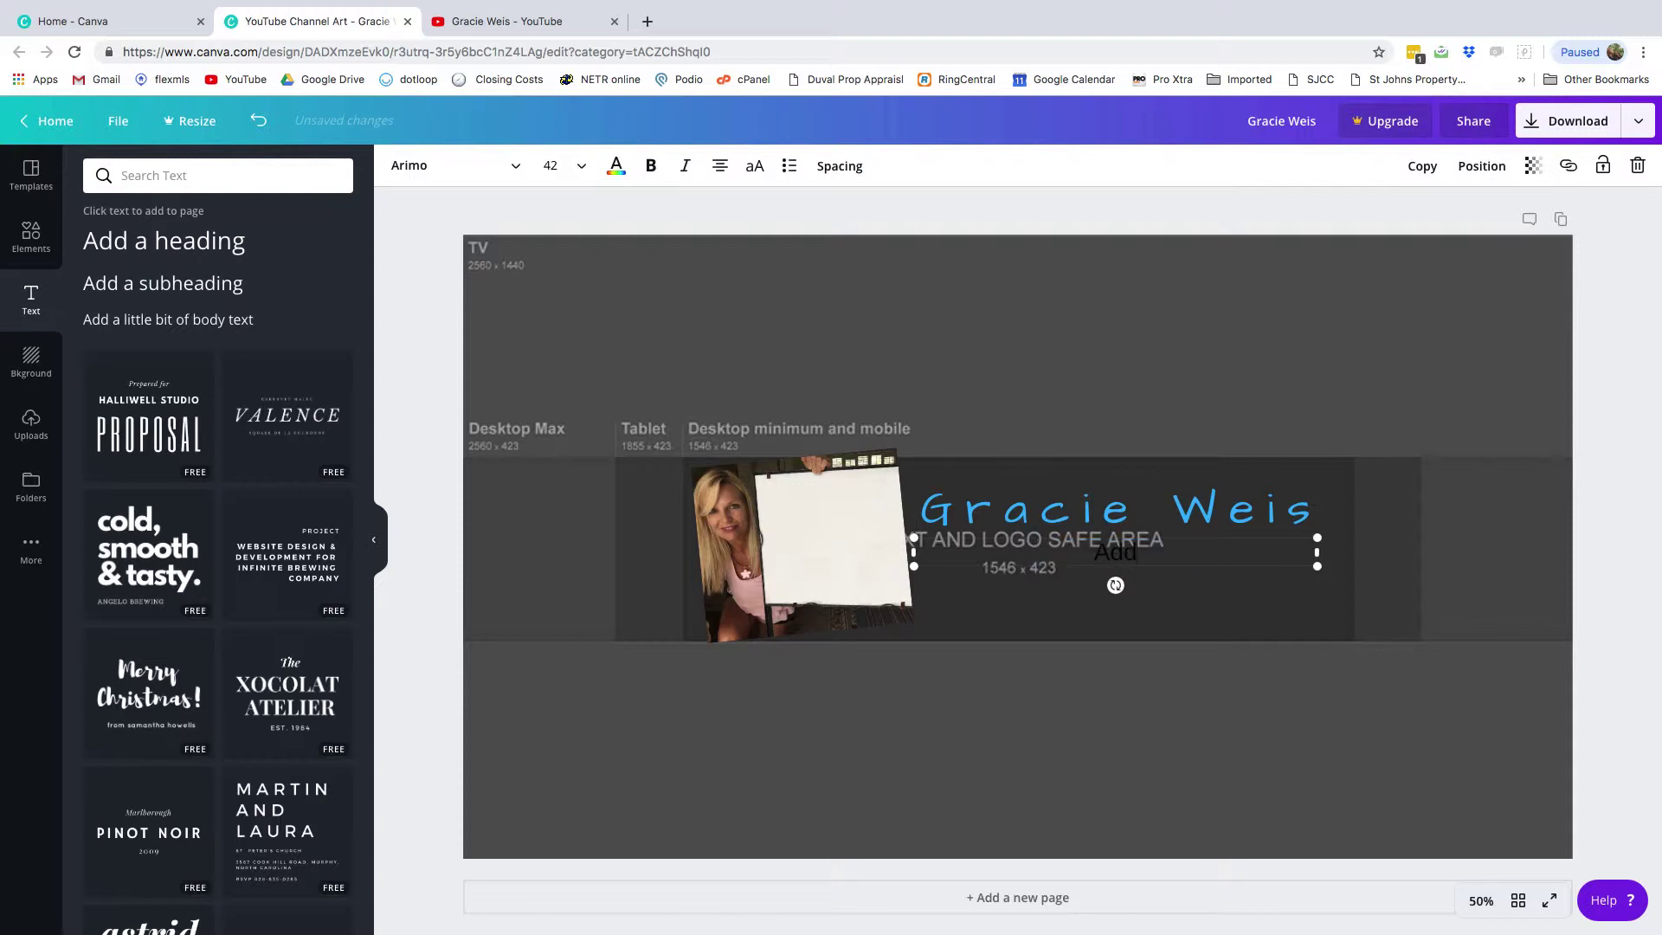
{"action": "type", "text": " a Tagline Here"}
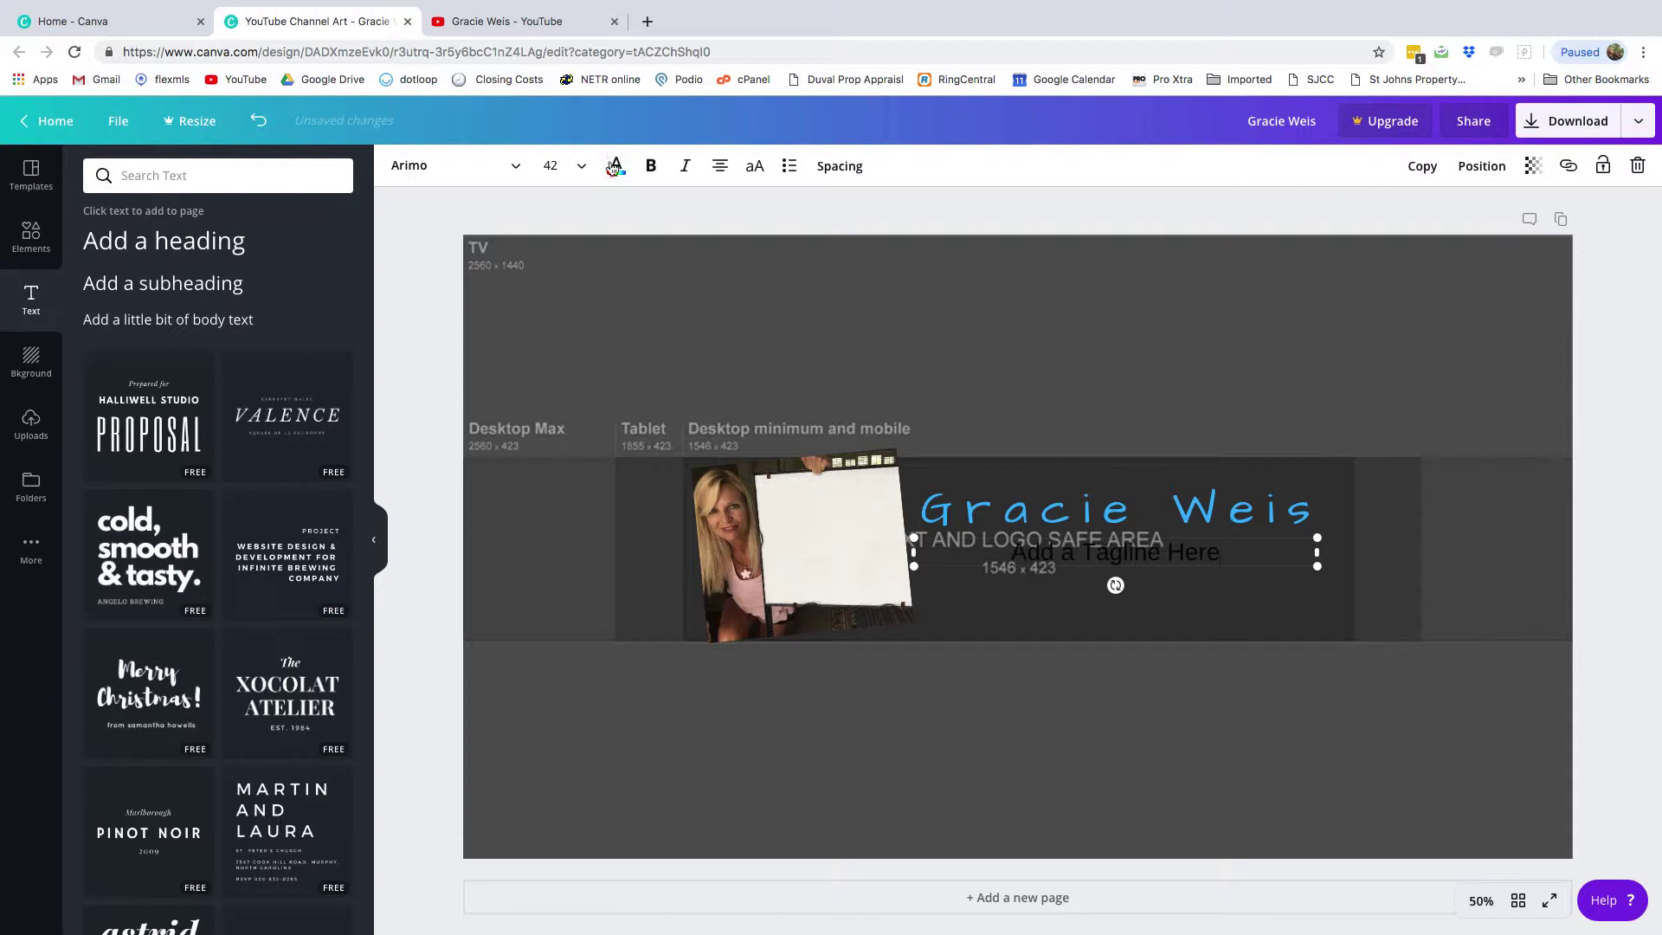
Format the tagline with font size 56, the Architects Daughter font and white text
{"action": "left_click", "coordinate": [557, 165]}
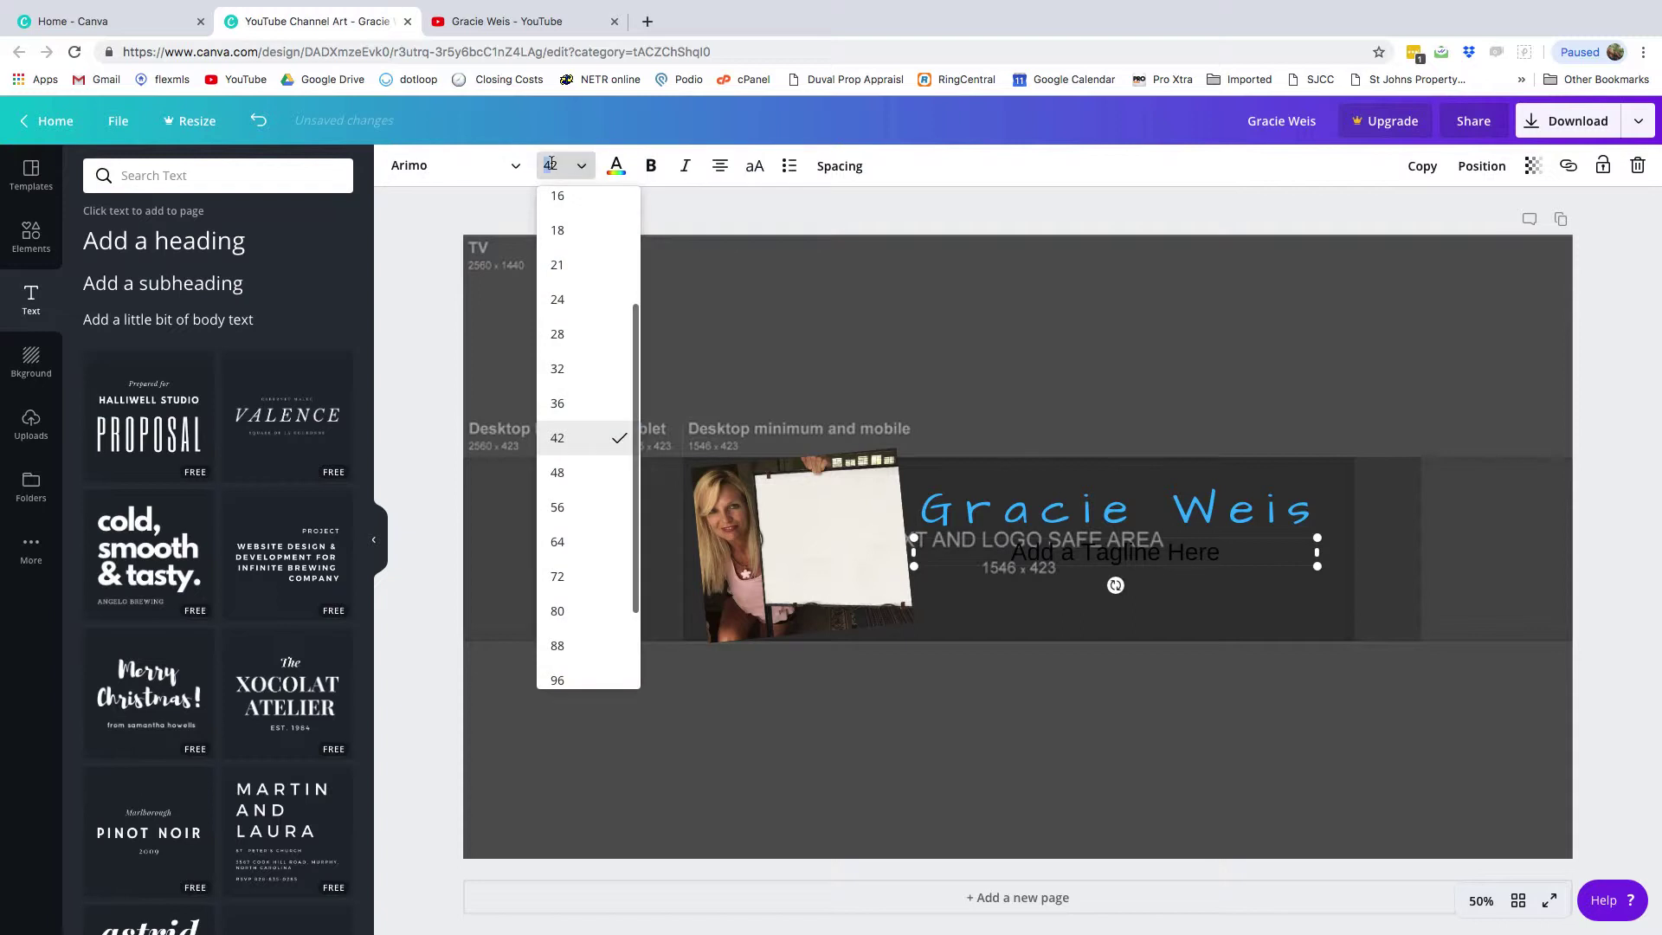
{"action": "left_click", "coordinate": [576, 506]}
{"action": "left_click", "coordinate": [454, 165]}
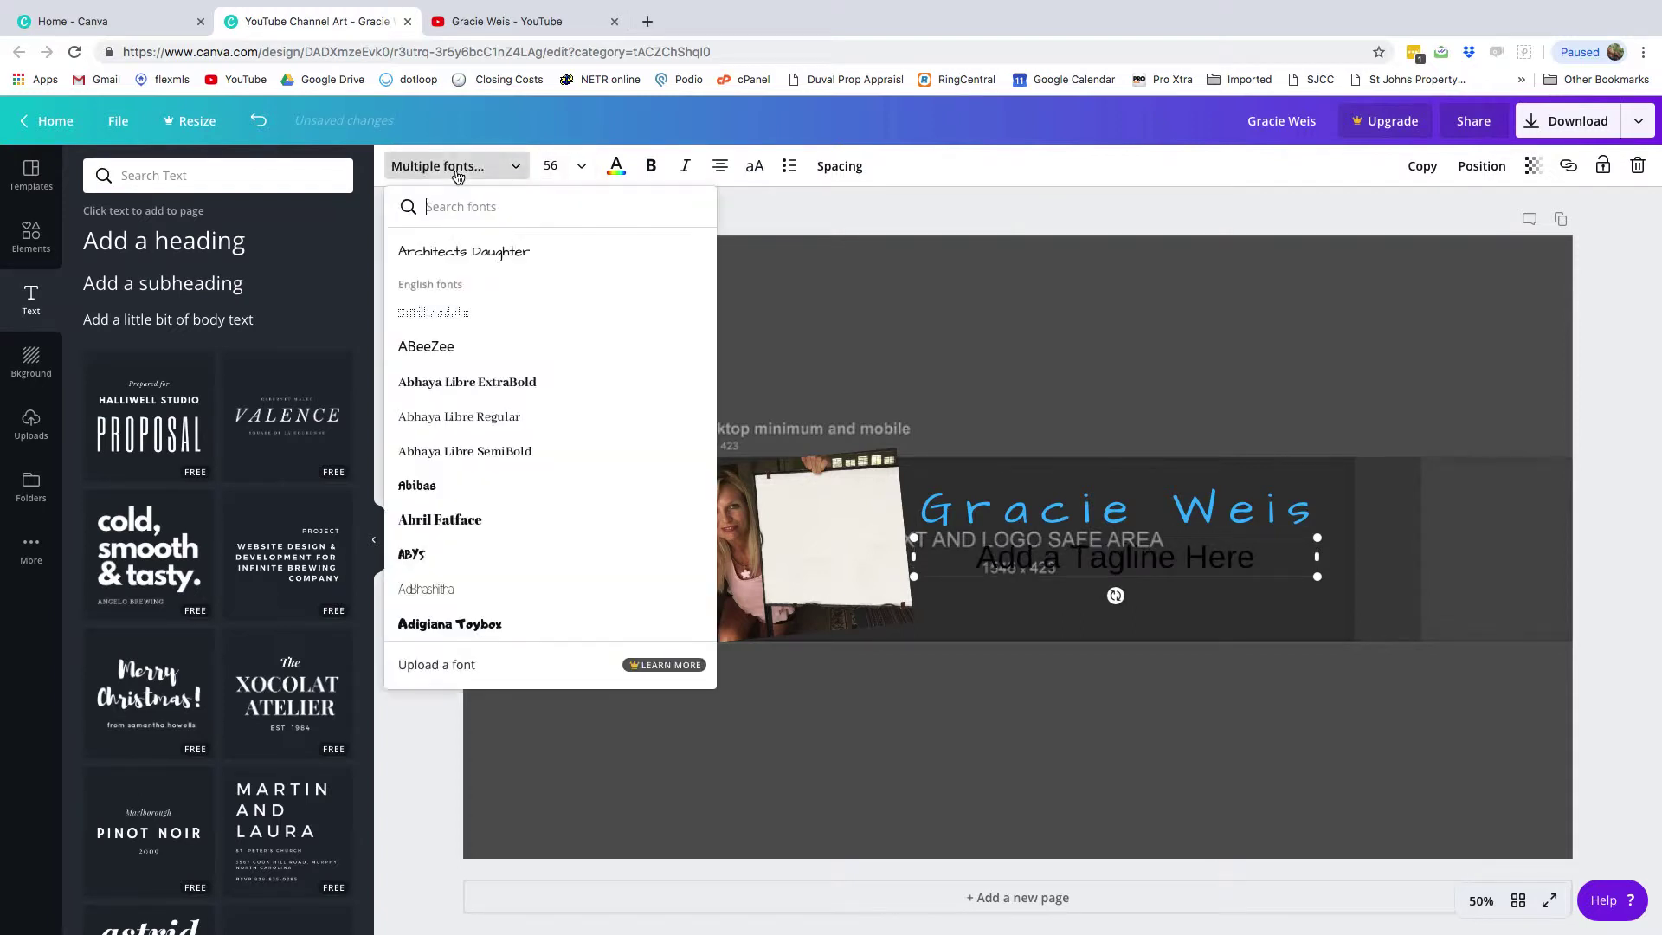
{"action": "left_click", "coordinate": [484, 251]}
{"action": "left_click", "coordinate": [616, 167]}
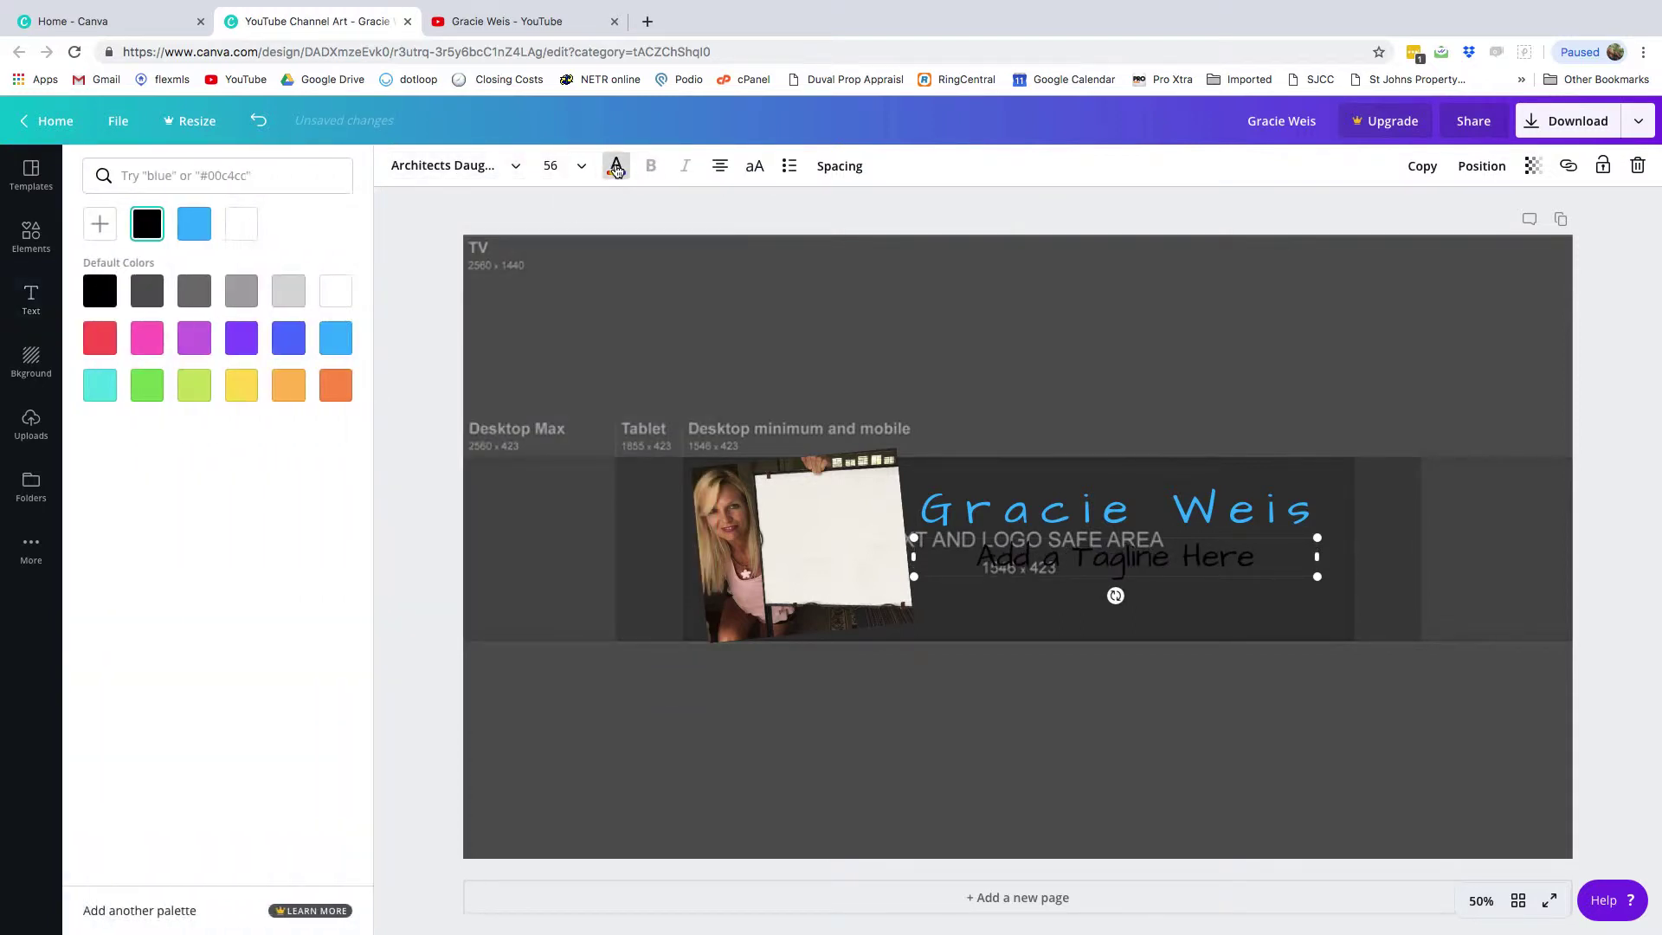
{"action": "left_click", "coordinate": [337, 292]}
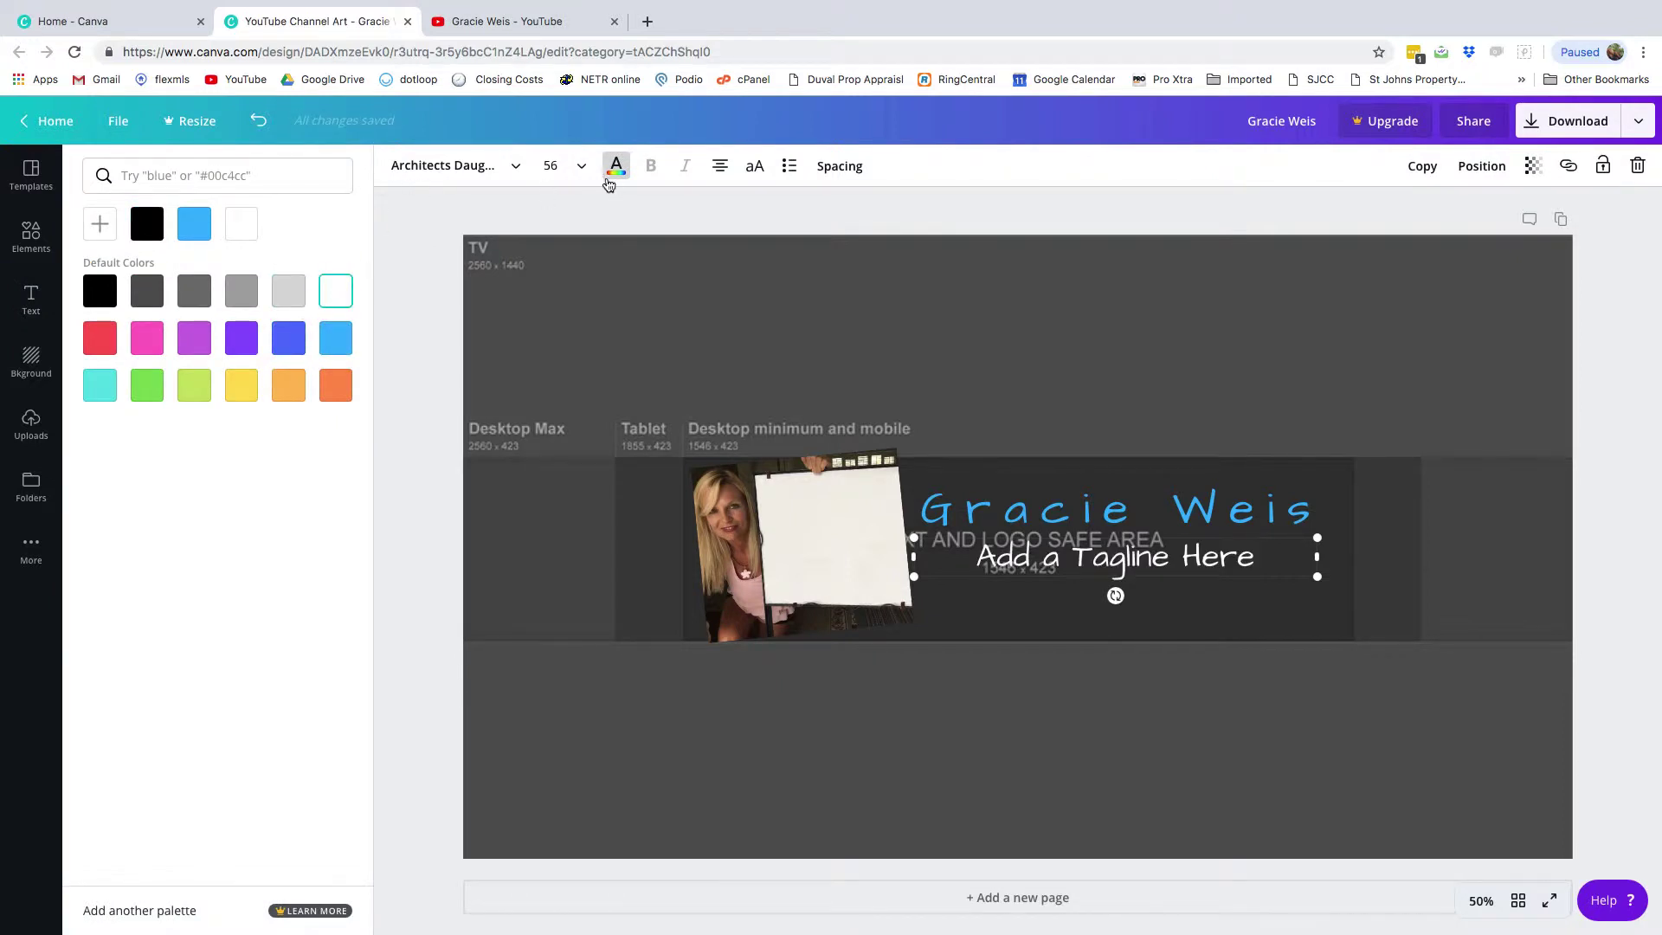
Reduce the tagline to font size 42 and move it slightly up and left, closer under the name heading
{"action": "left_click", "coordinate": [577, 168]}
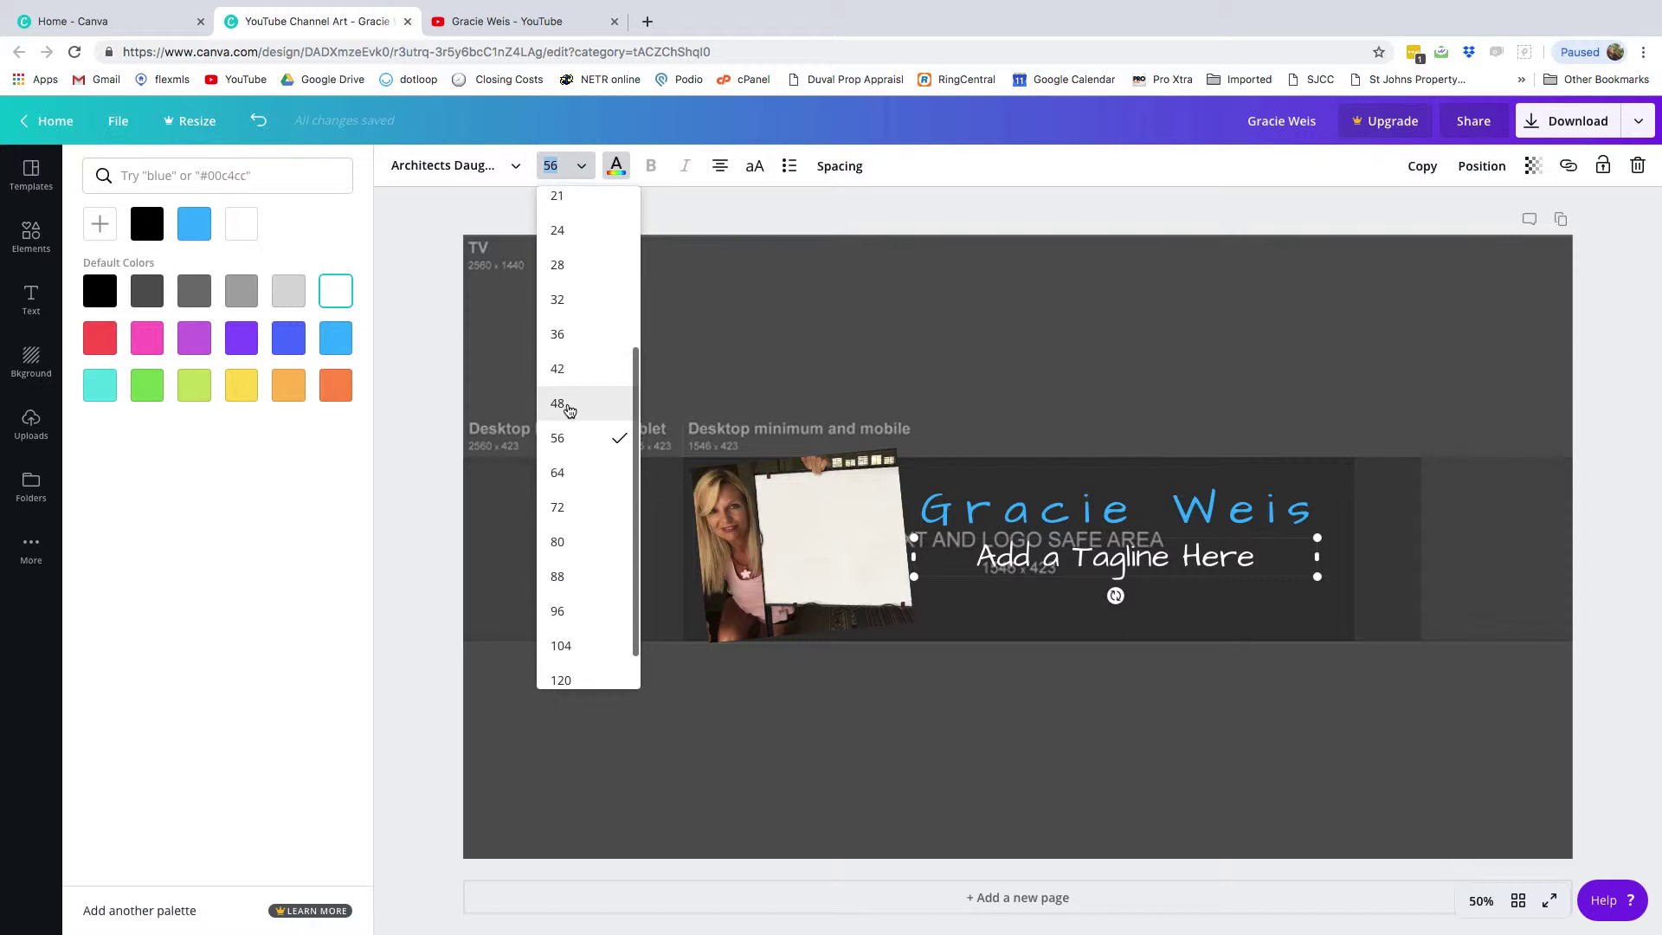
{"action": "left_click", "coordinate": [579, 369]}
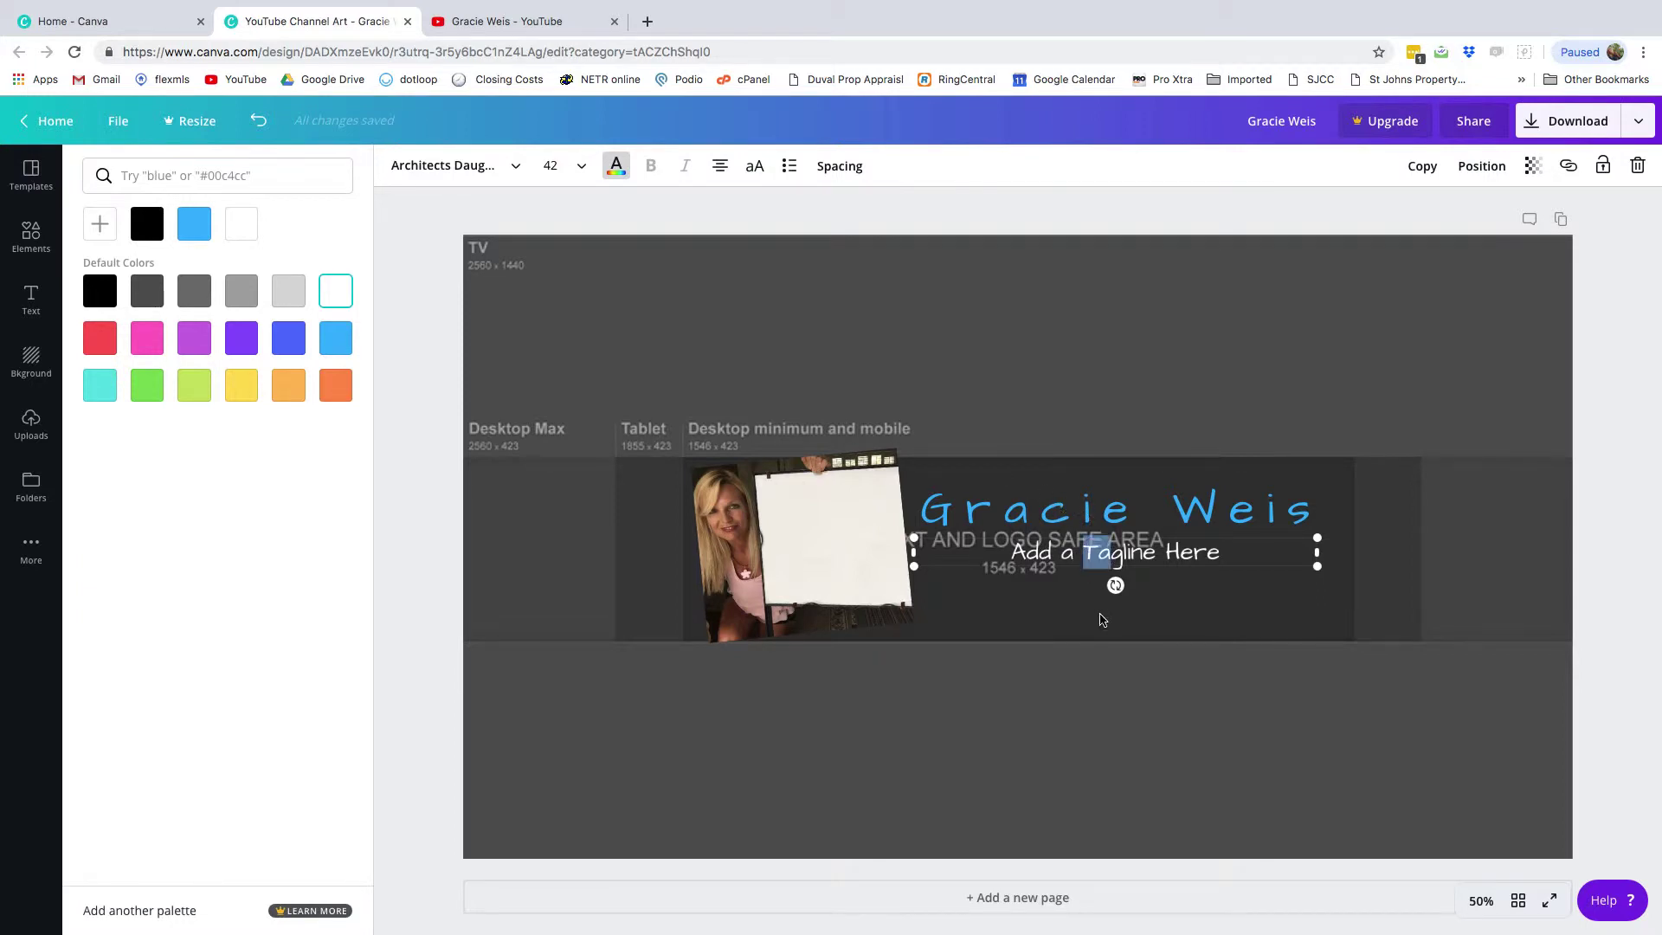
{"action": "left_click", "coordinate": [1111, 565]}
{"action": "mouse_move", "coordinate": [1109, 552]}
{"action": "left_mouse_down"}
{"action": "mouse_move", "coordinate": [1098, 545]}
{"action": "mouse_move", "coordinate": [1120, 552]}
{"action": "left_mouse_up"}
{"action": "left_click", "coordinate": [1135, 599]}
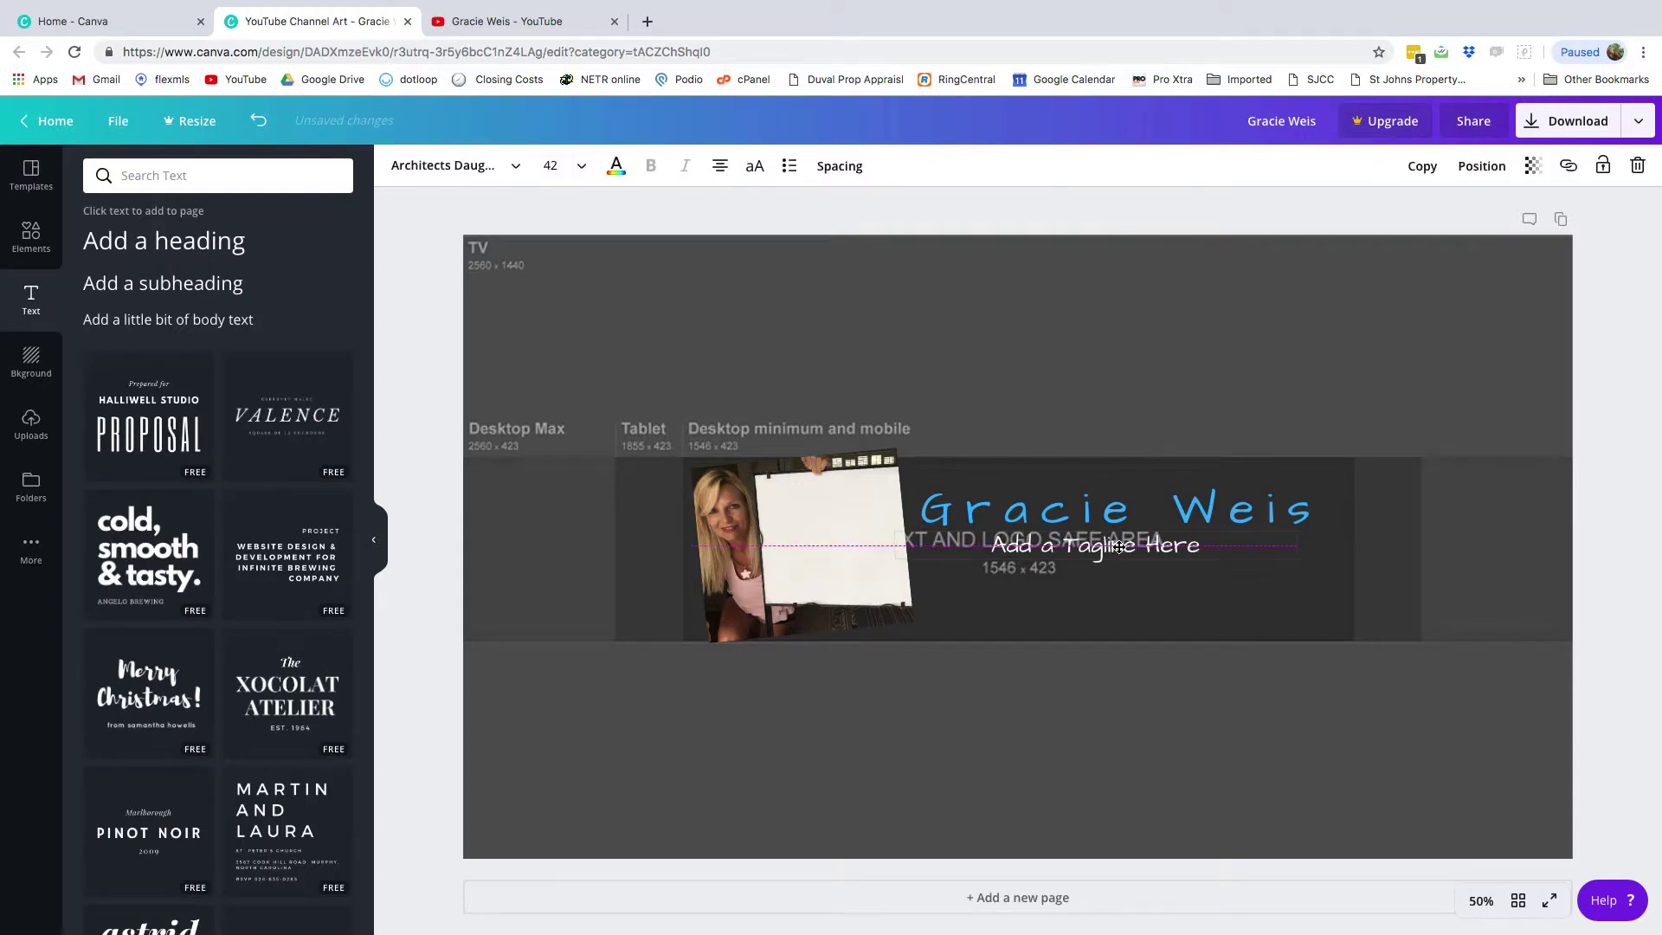
{"action": "left_click", "coordinate": [1132, 601]}
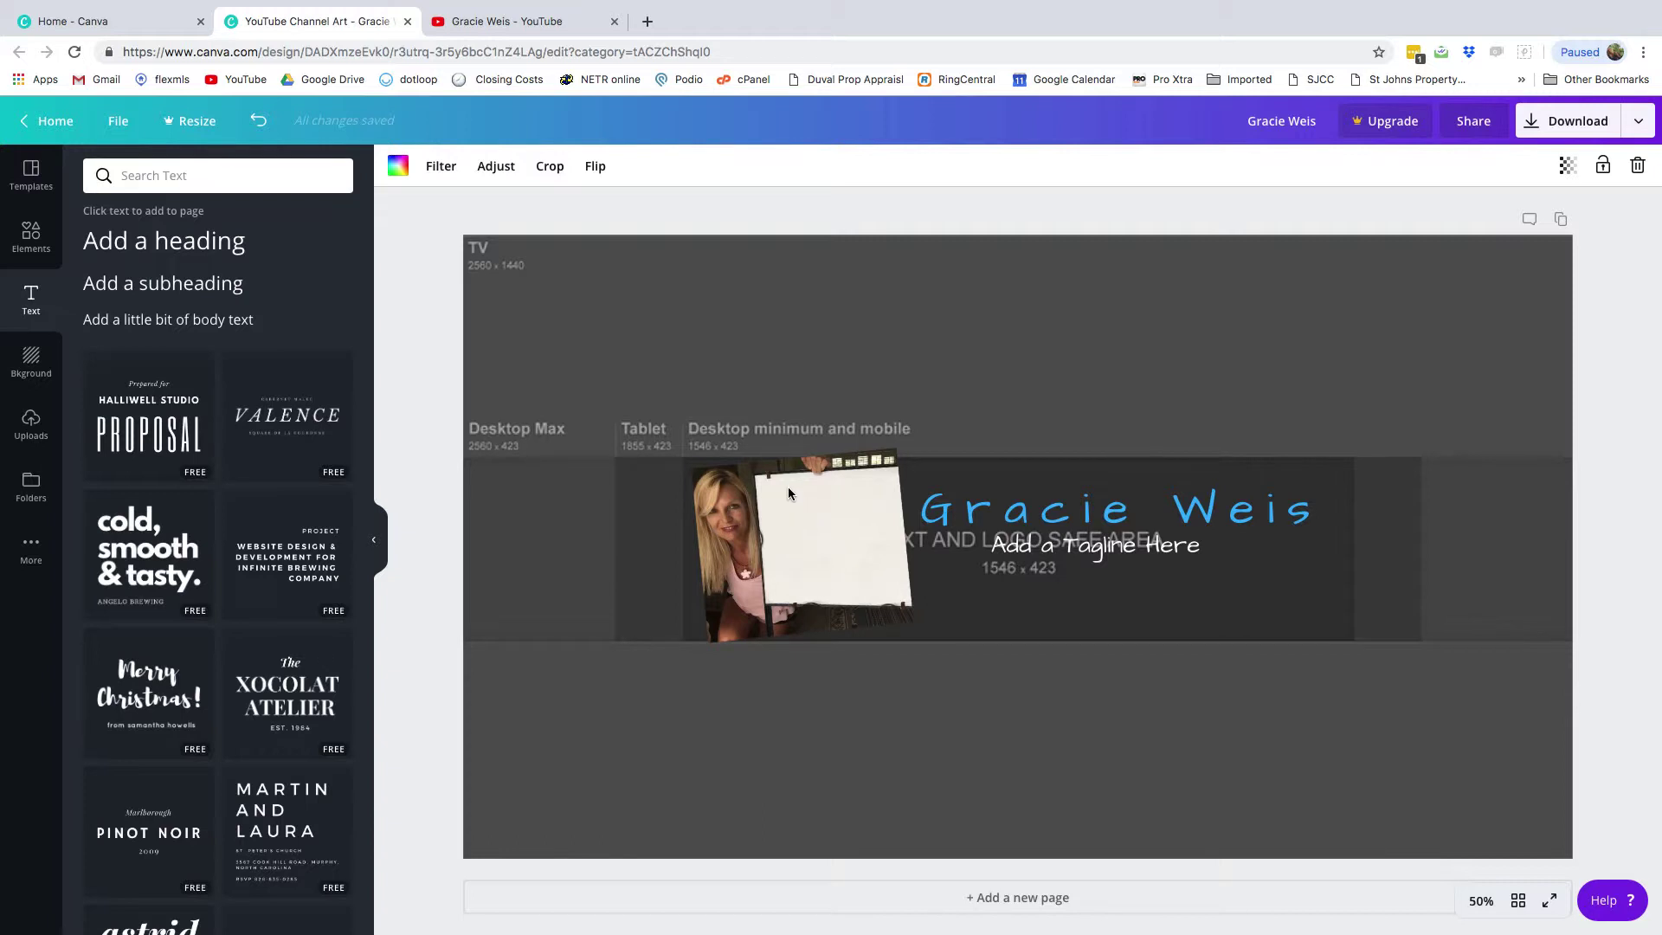
Add another heading, place it on the whiteboard in the photo and clear its placeholder text
{"action": "left_click", "coordinate": [206, 250]}
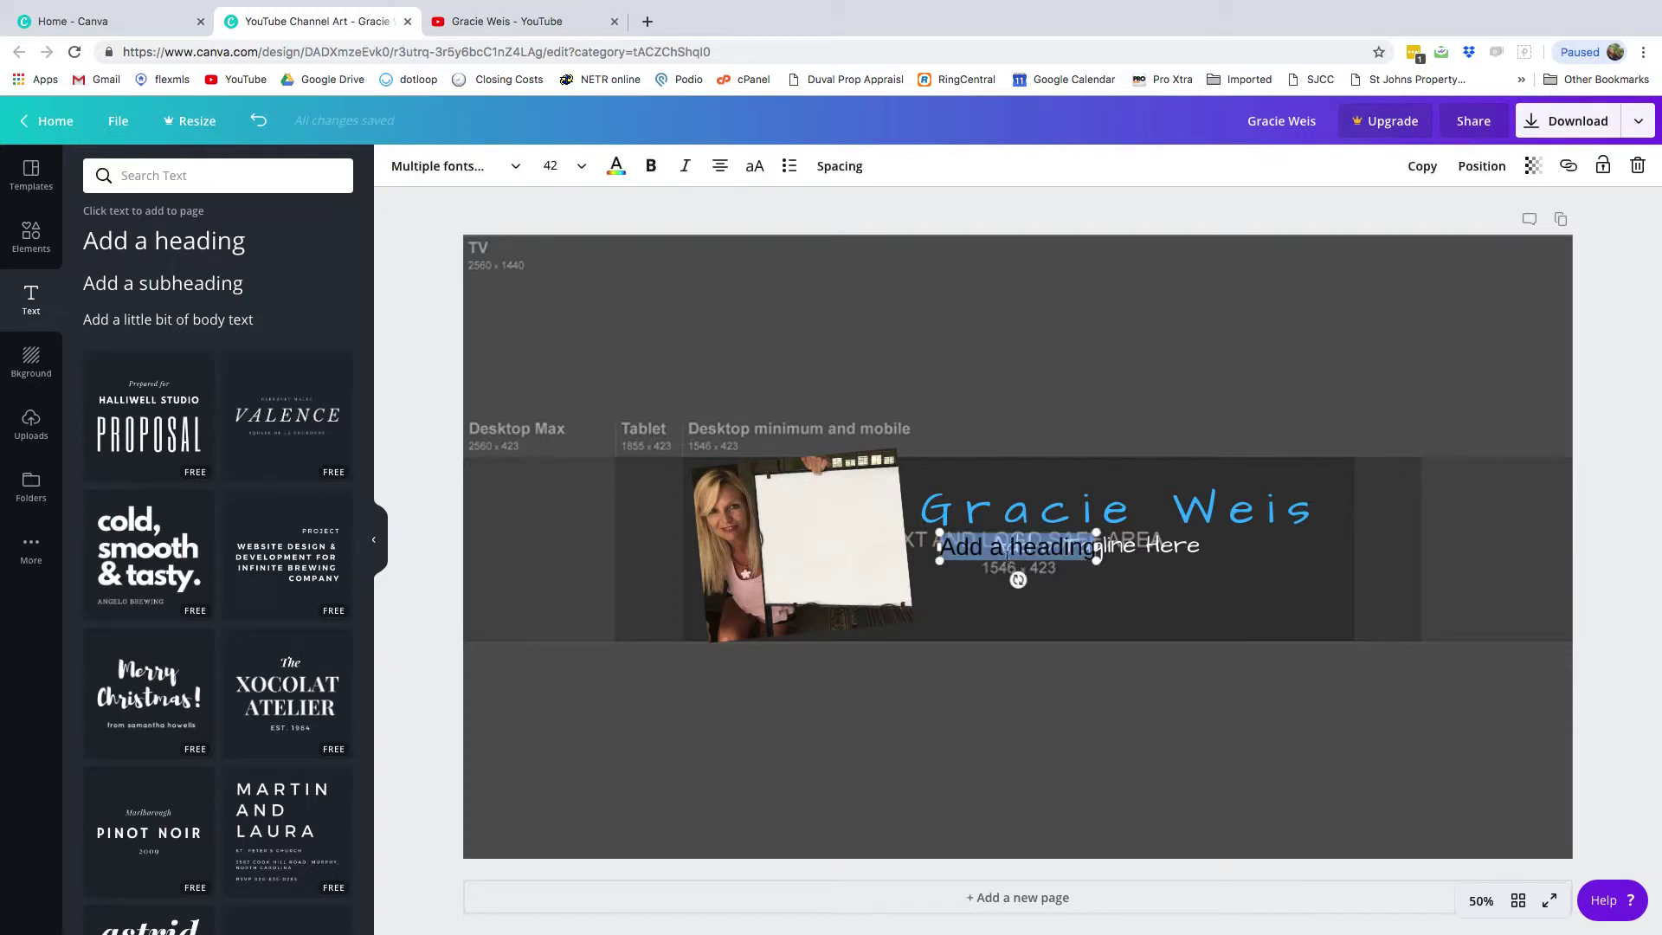
{"action": "left_click_drag", "start_coordinate": [1011, 538], "coordinate": [829, 493]}
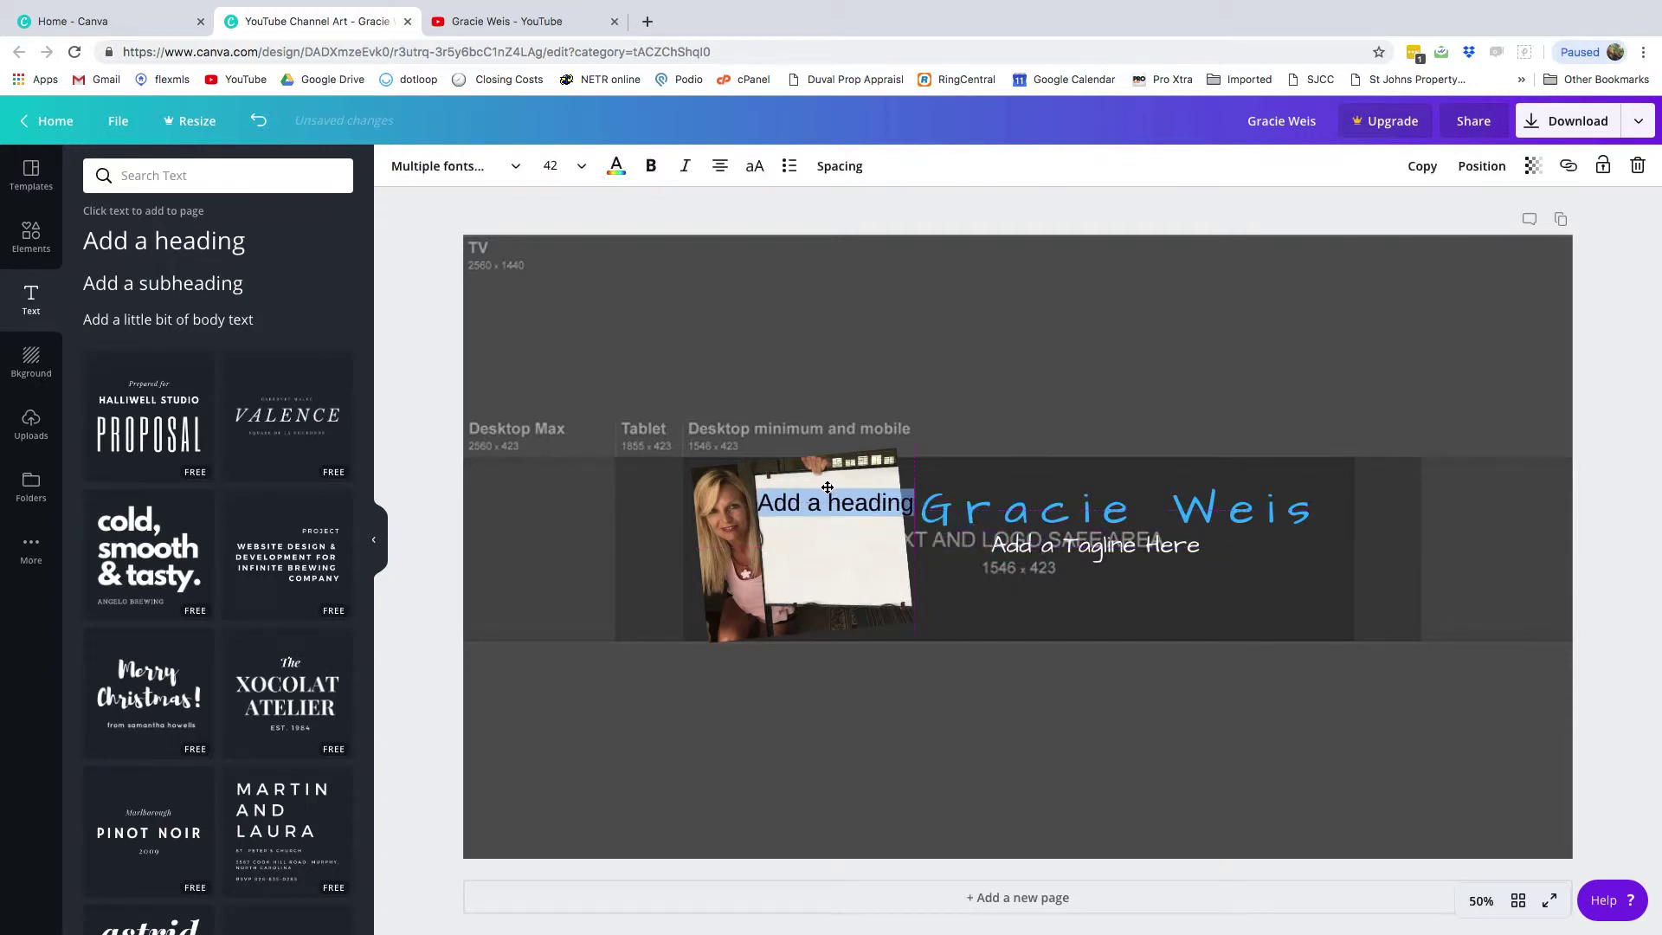
{"action": "left_click", "coordinate": [772, 500]}
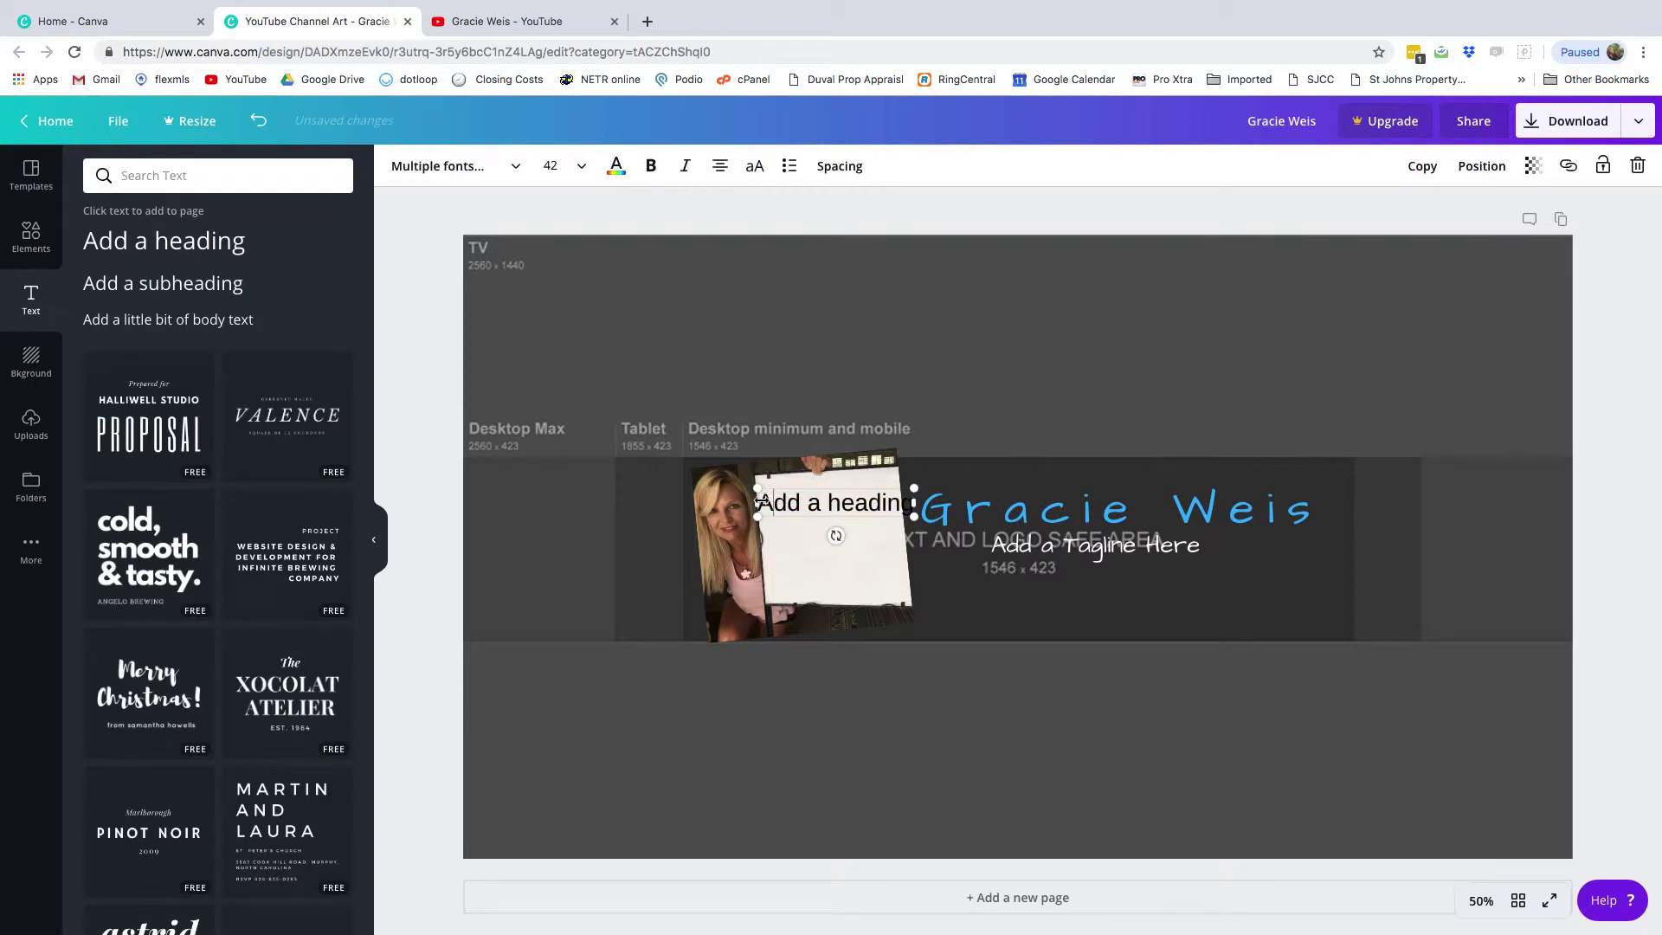
{"action": "left_click_drag", "start_coordinate": [765, 502], "coordinate": [914, 503]}
{"action": "type", "text": "A"}
{"action": "key", "text": "BackSpace"}
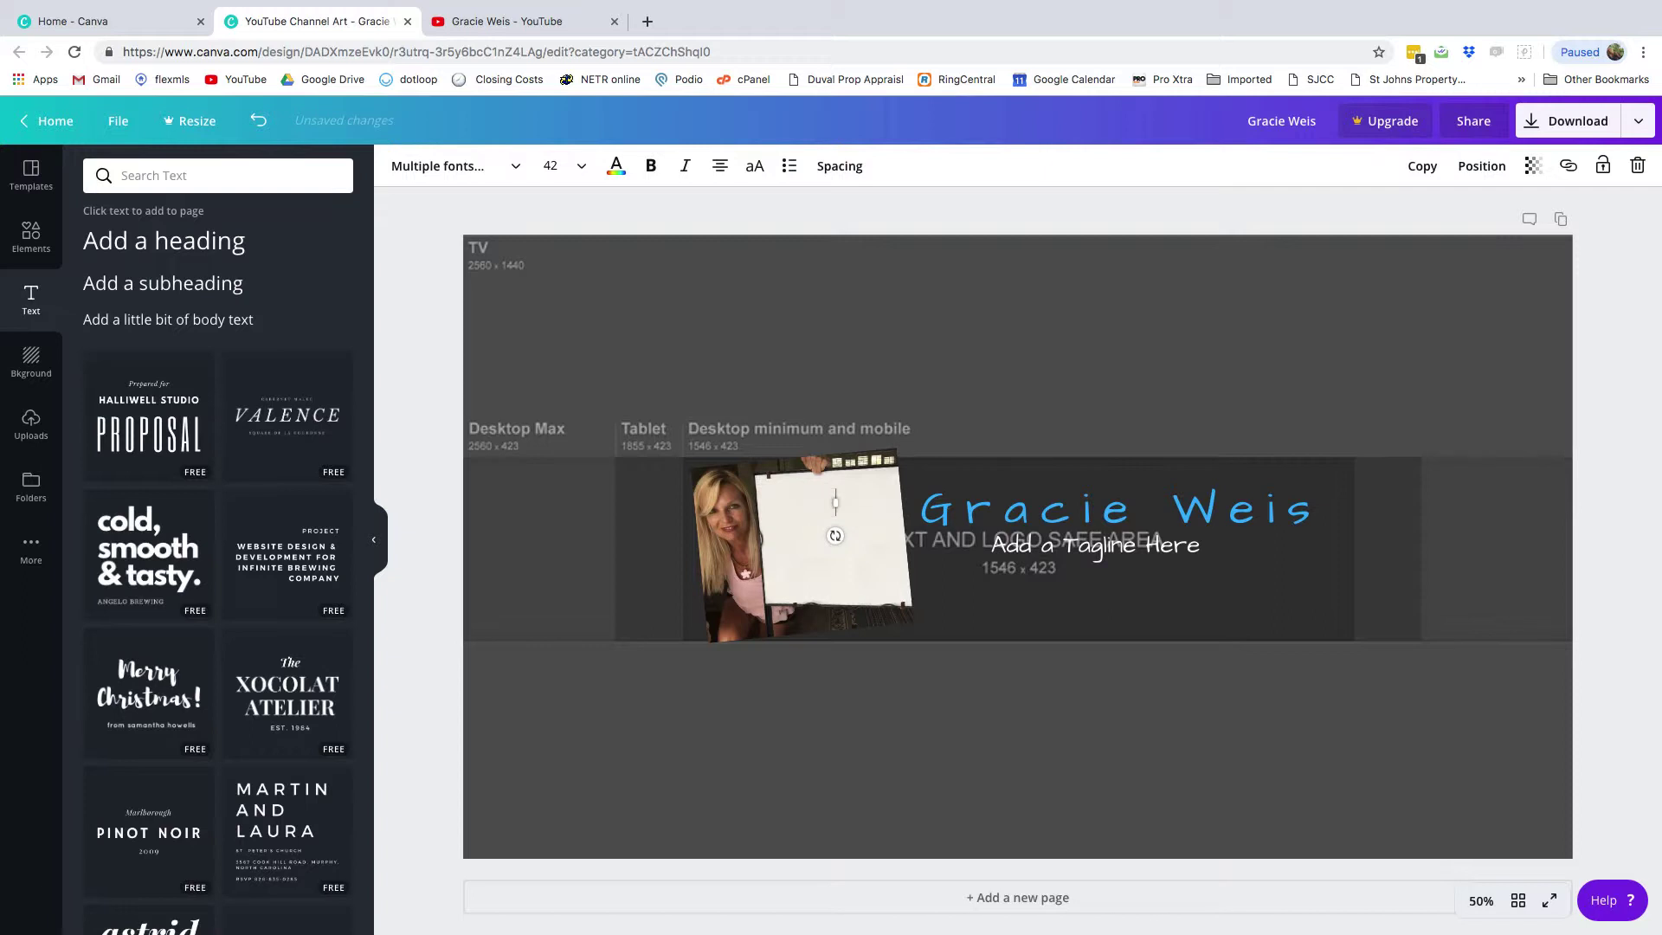
Enter "New Videos / Every / Tuesdays & / Thursdays" on four lines in the whiteboard heading
{"action": "type", "text": "New Videos"}
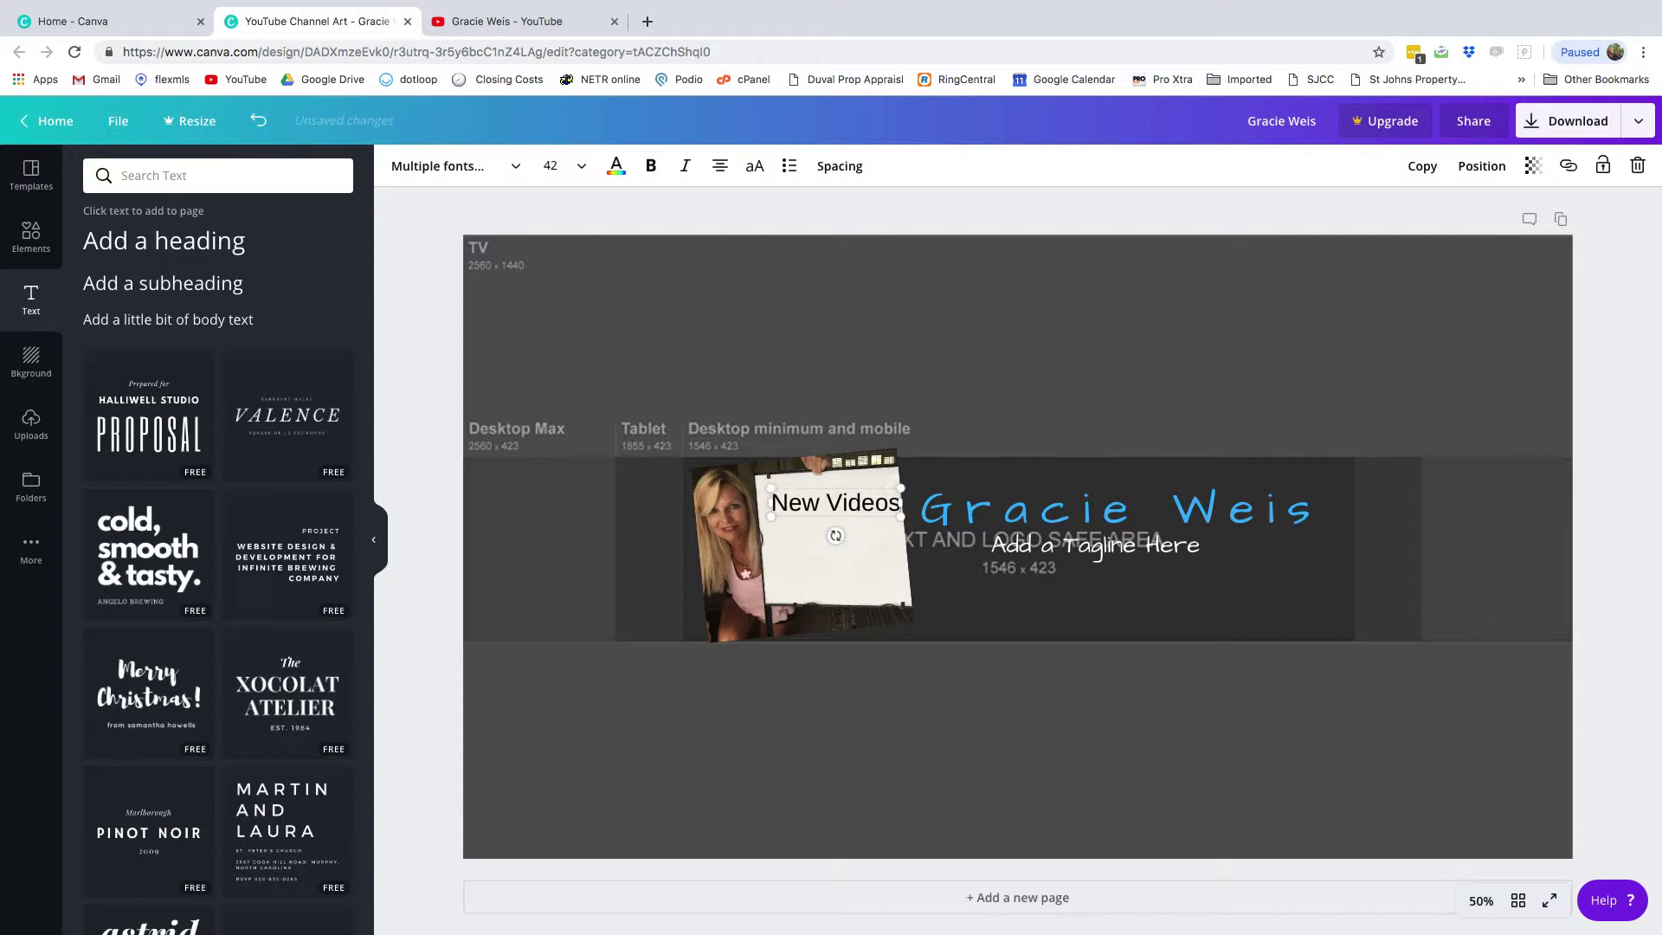
{"action": "key", "text": "Return"}
{"action": "type", "text": "Every"}
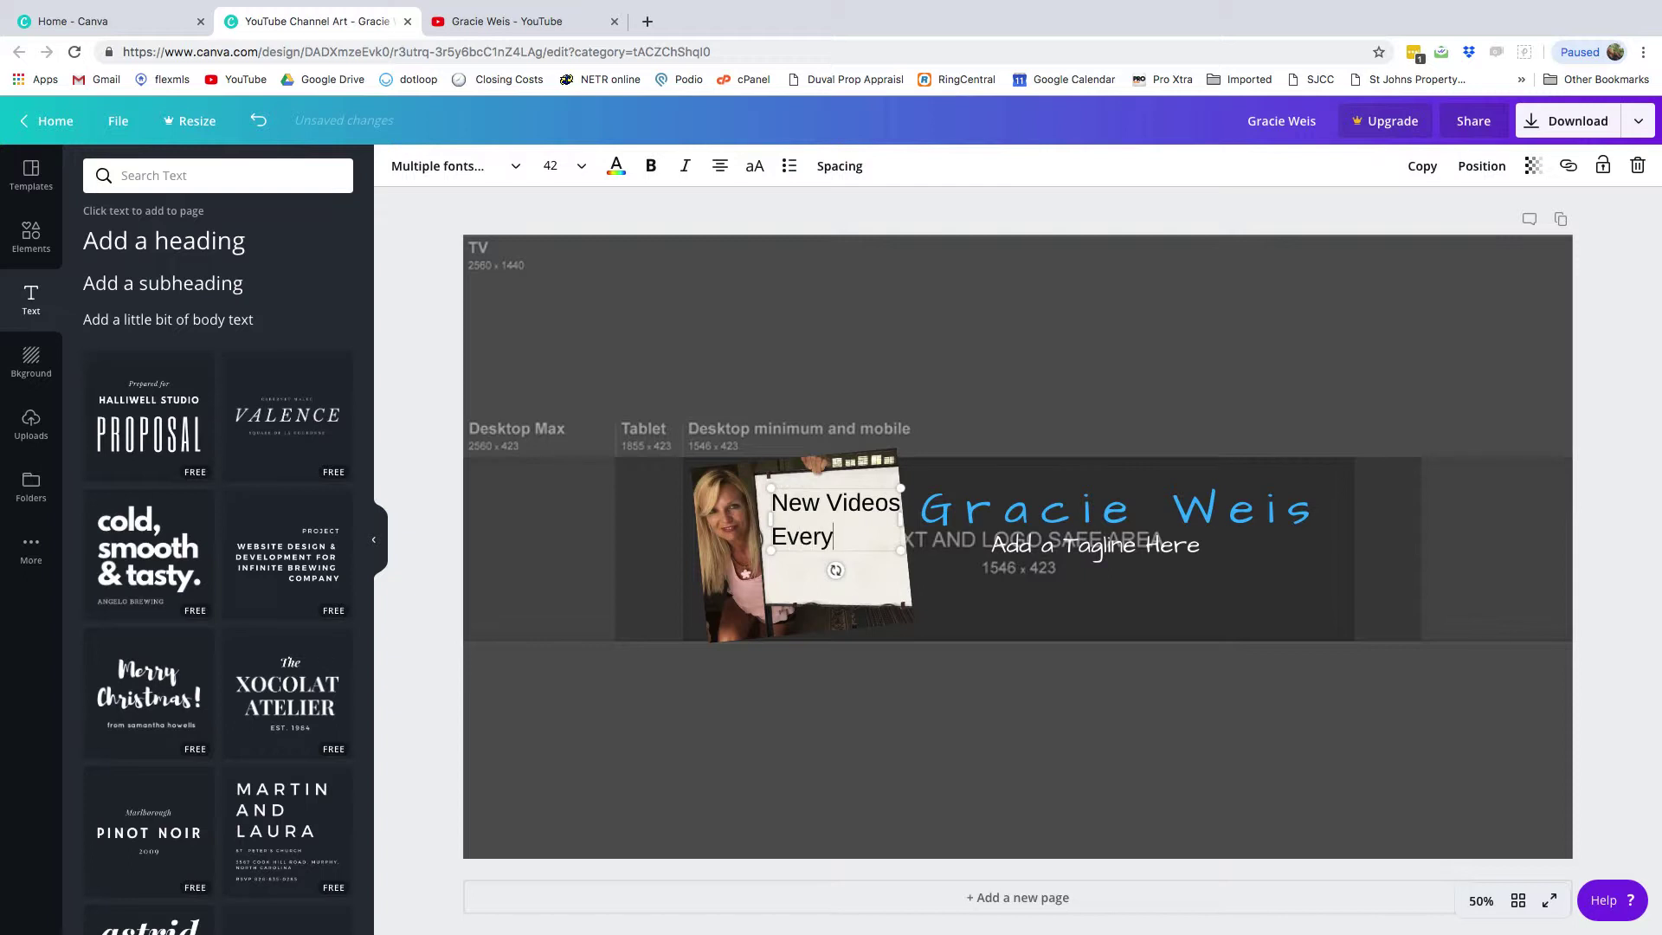
{"action": "key", "text": "Return"}
{"action": "type", "text": "Tued"}
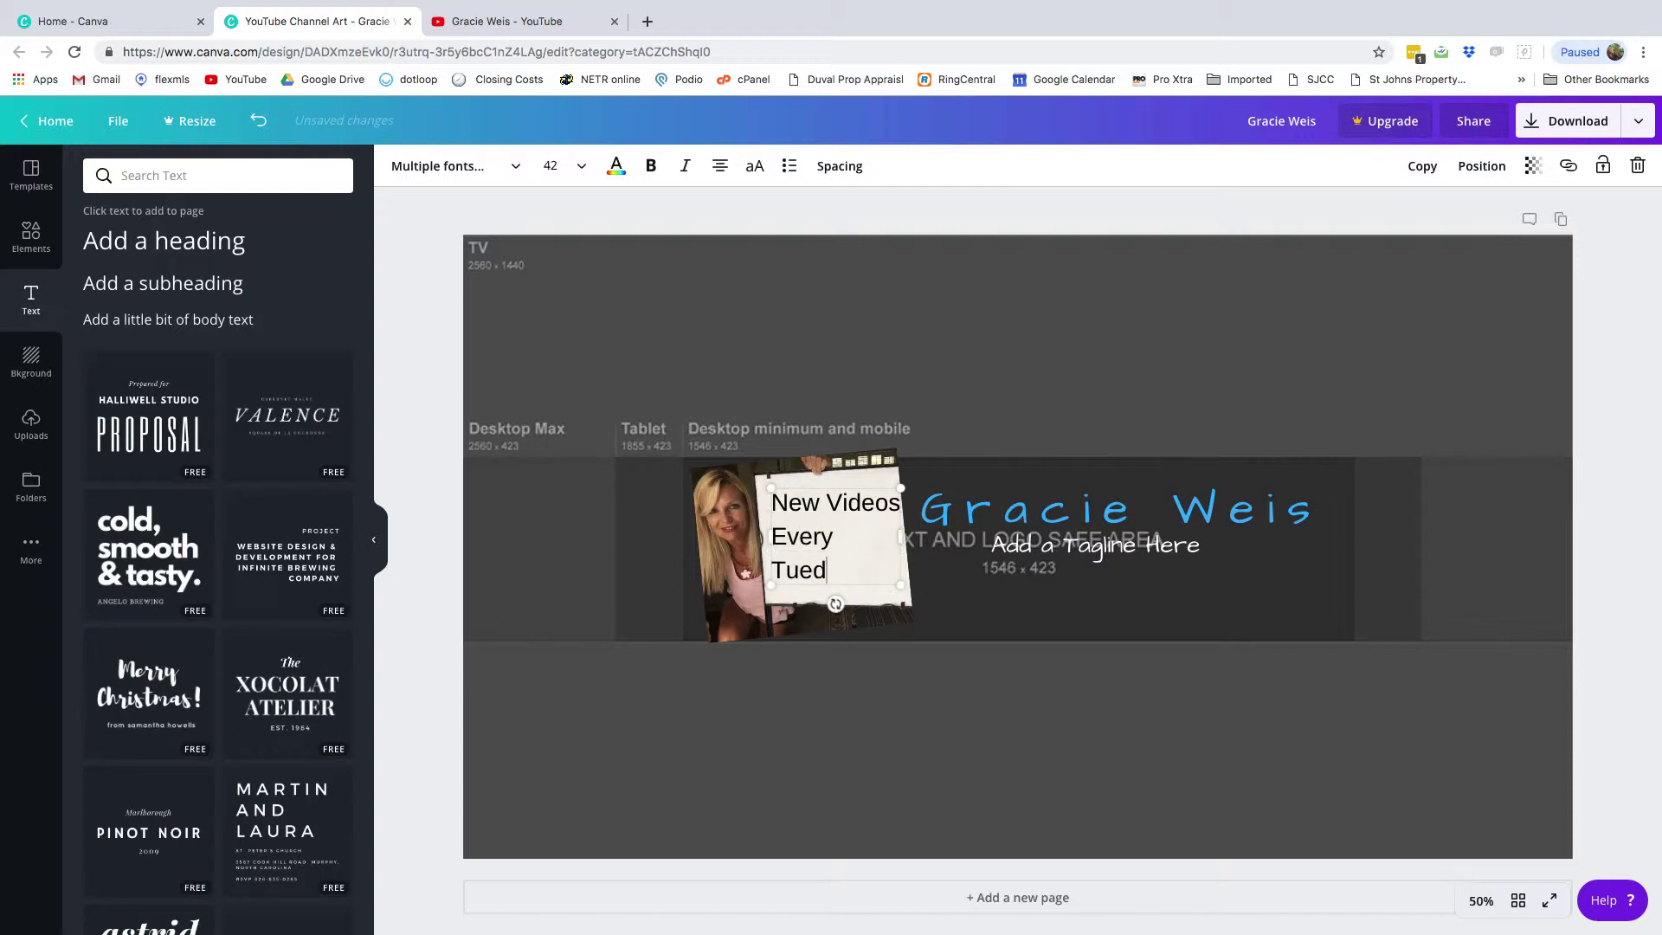
{"action": "key", "text": "BackSpace"}
{"action": "type", "text": "sdays &"}
{"action": "key", "text": "Return"}
{"action": "type", "text": "Thur"}
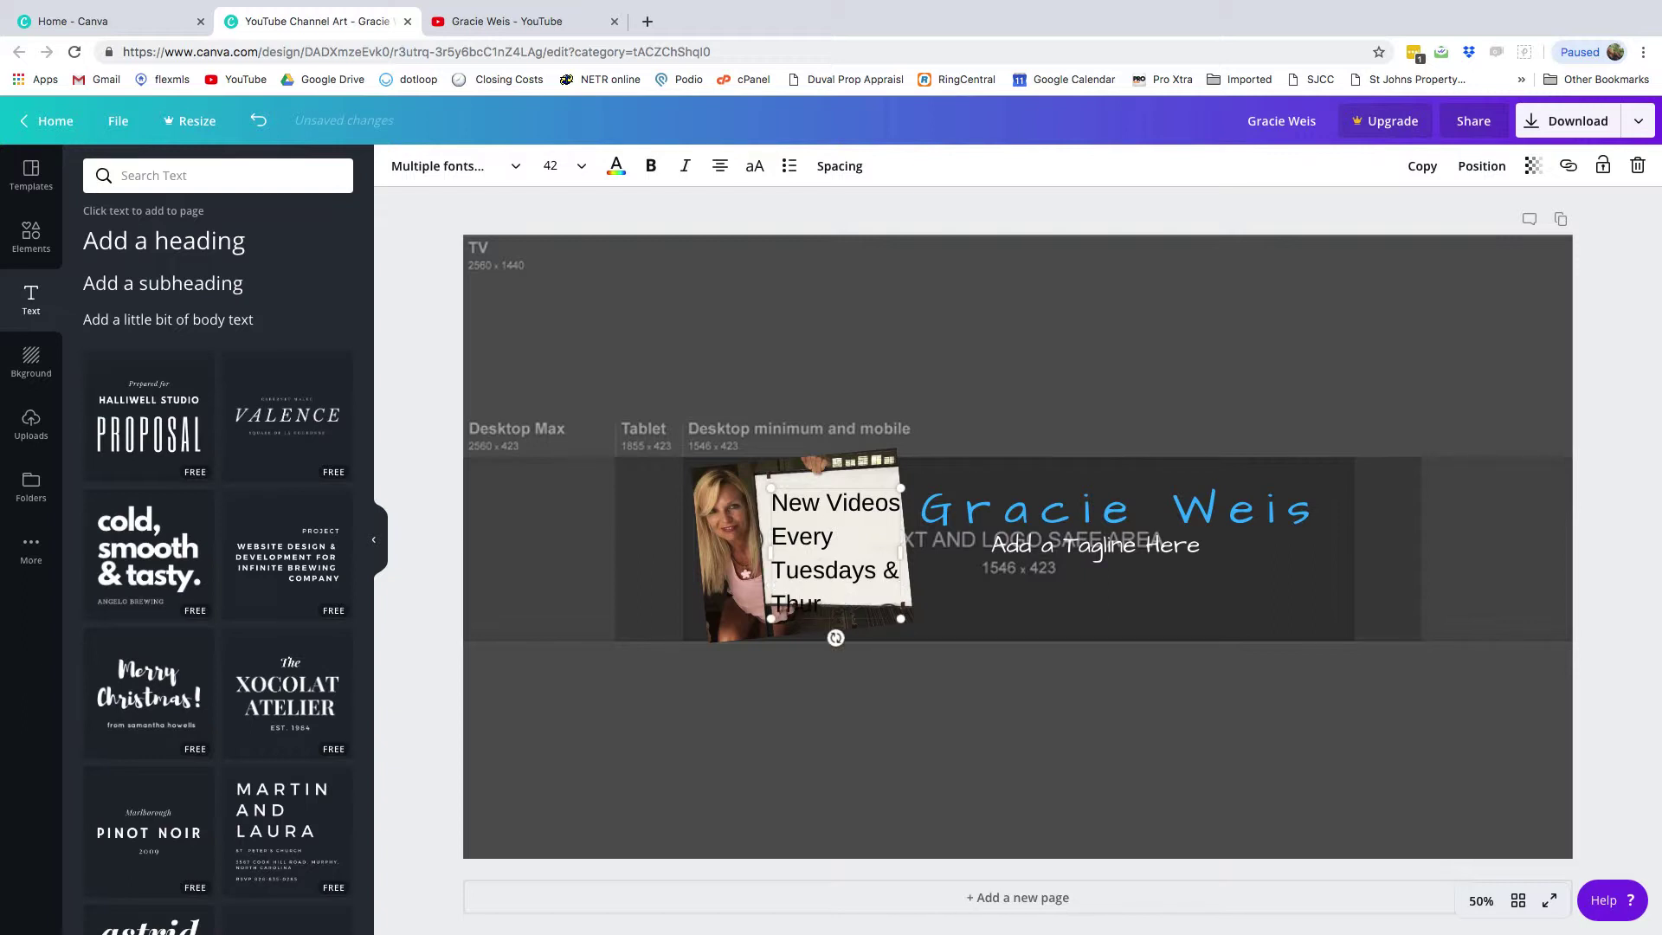
{"action": "type", "text": "sdays"}
Shrink the whiteboard text to about font size 36.9, then tilt and shift it to fit the whiteboard's angle
{"action": "left_click_drag", "start_coordinate": [902, 620], "coordinate": [896, 585]}
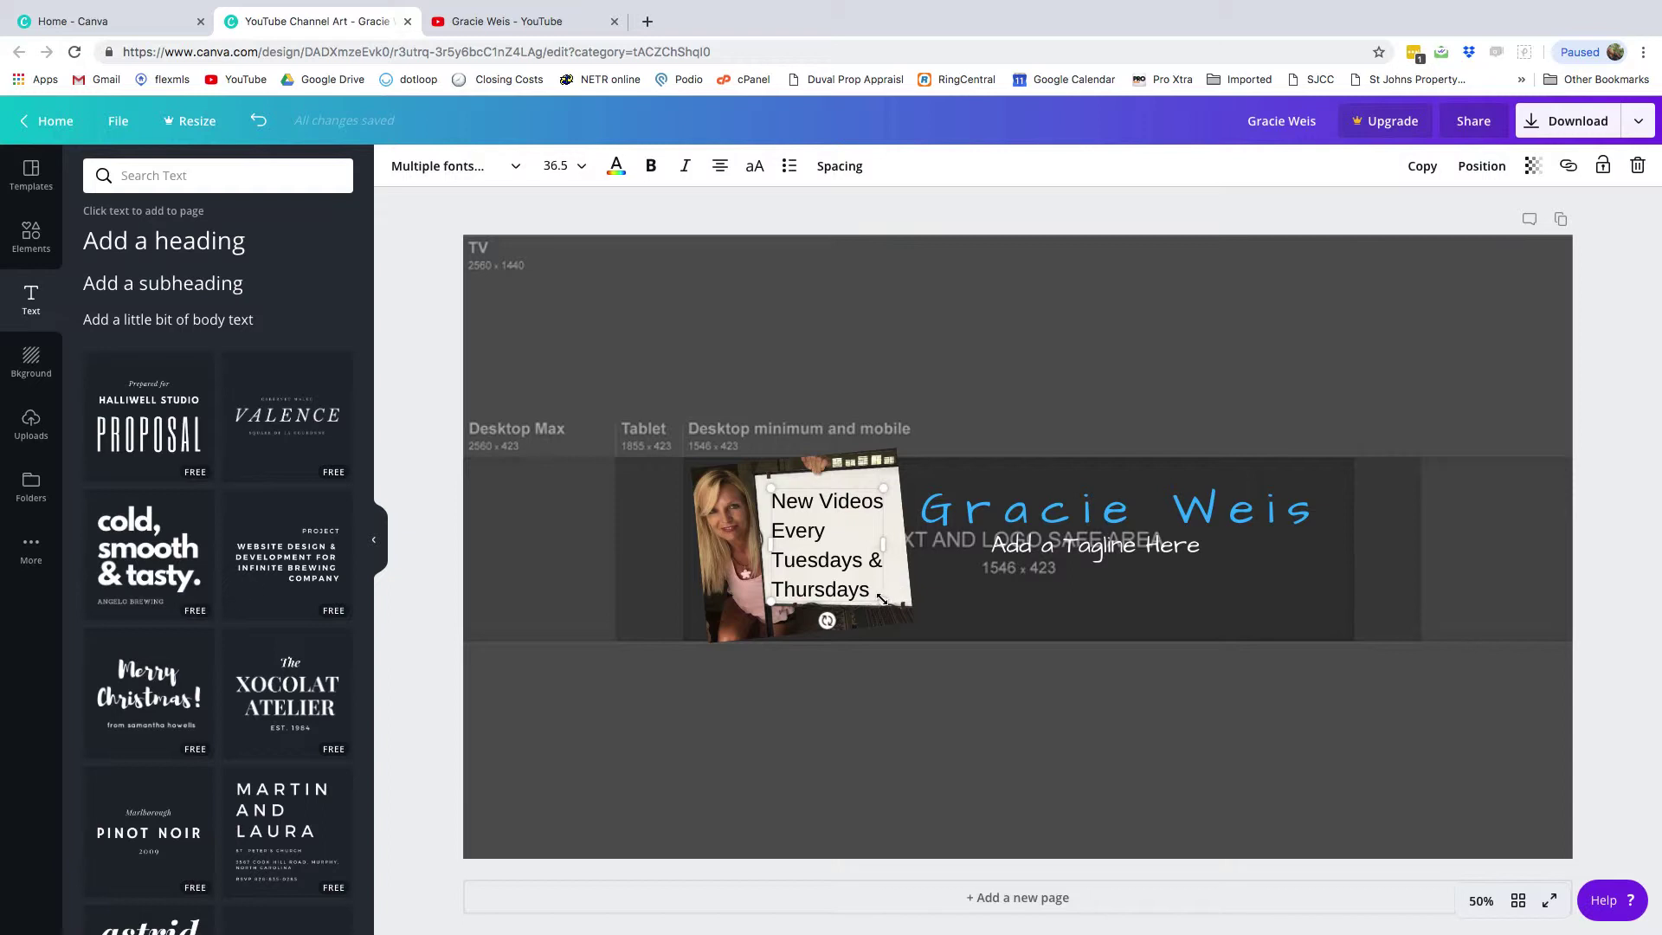
{"action": "left_click_drag", "start_coordinate": [882, 599], "coordinate": [887, 597]}
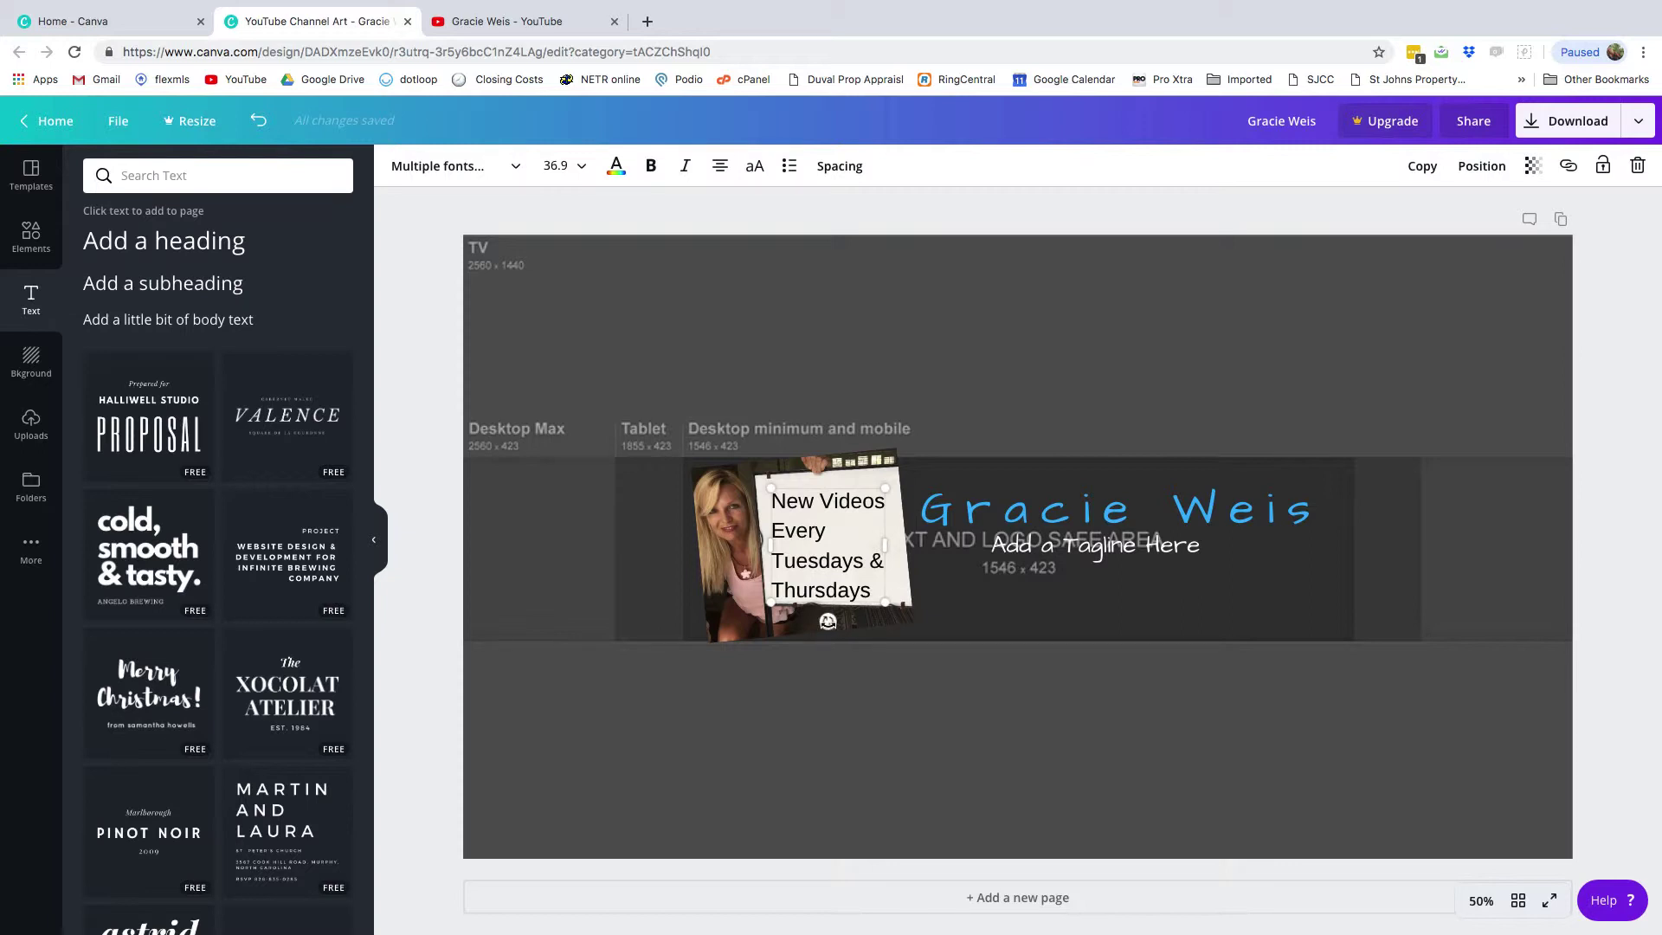
{"action": "left_click_drag", "start_coordinate": [828, 620], "coordinate": [835, 620]}
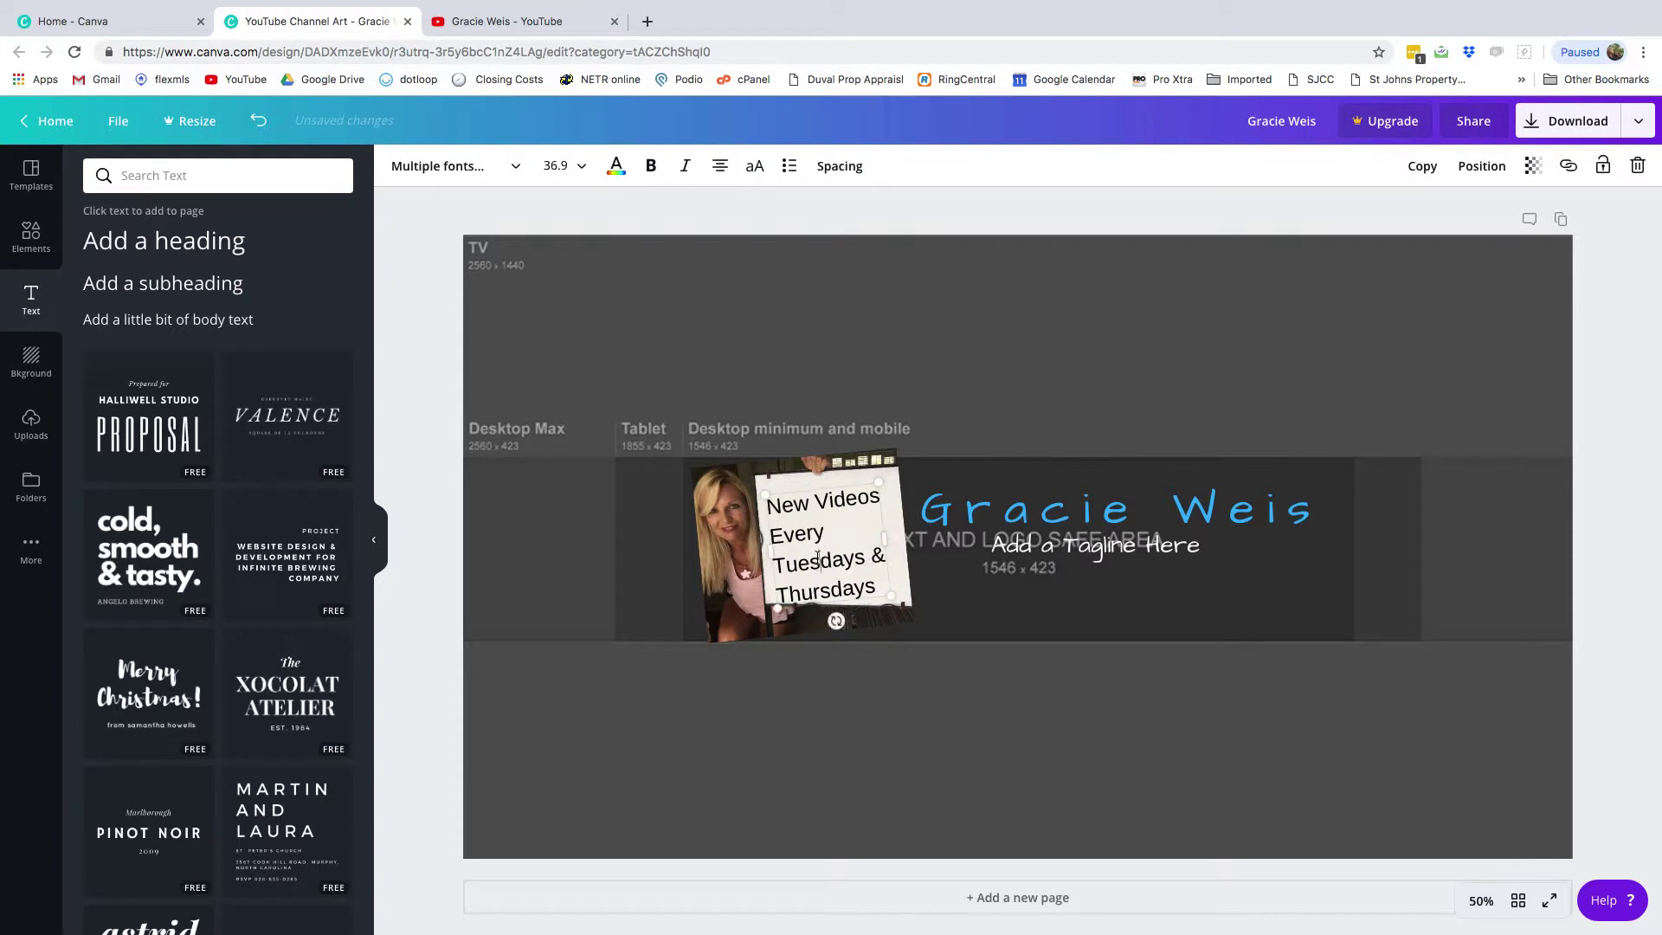
{"action": "left_click_drag", "start_coordinate": [773, 563], "coordinate": [824, 552]}
{"action": "left_click", "coordinate": [899, 697]}
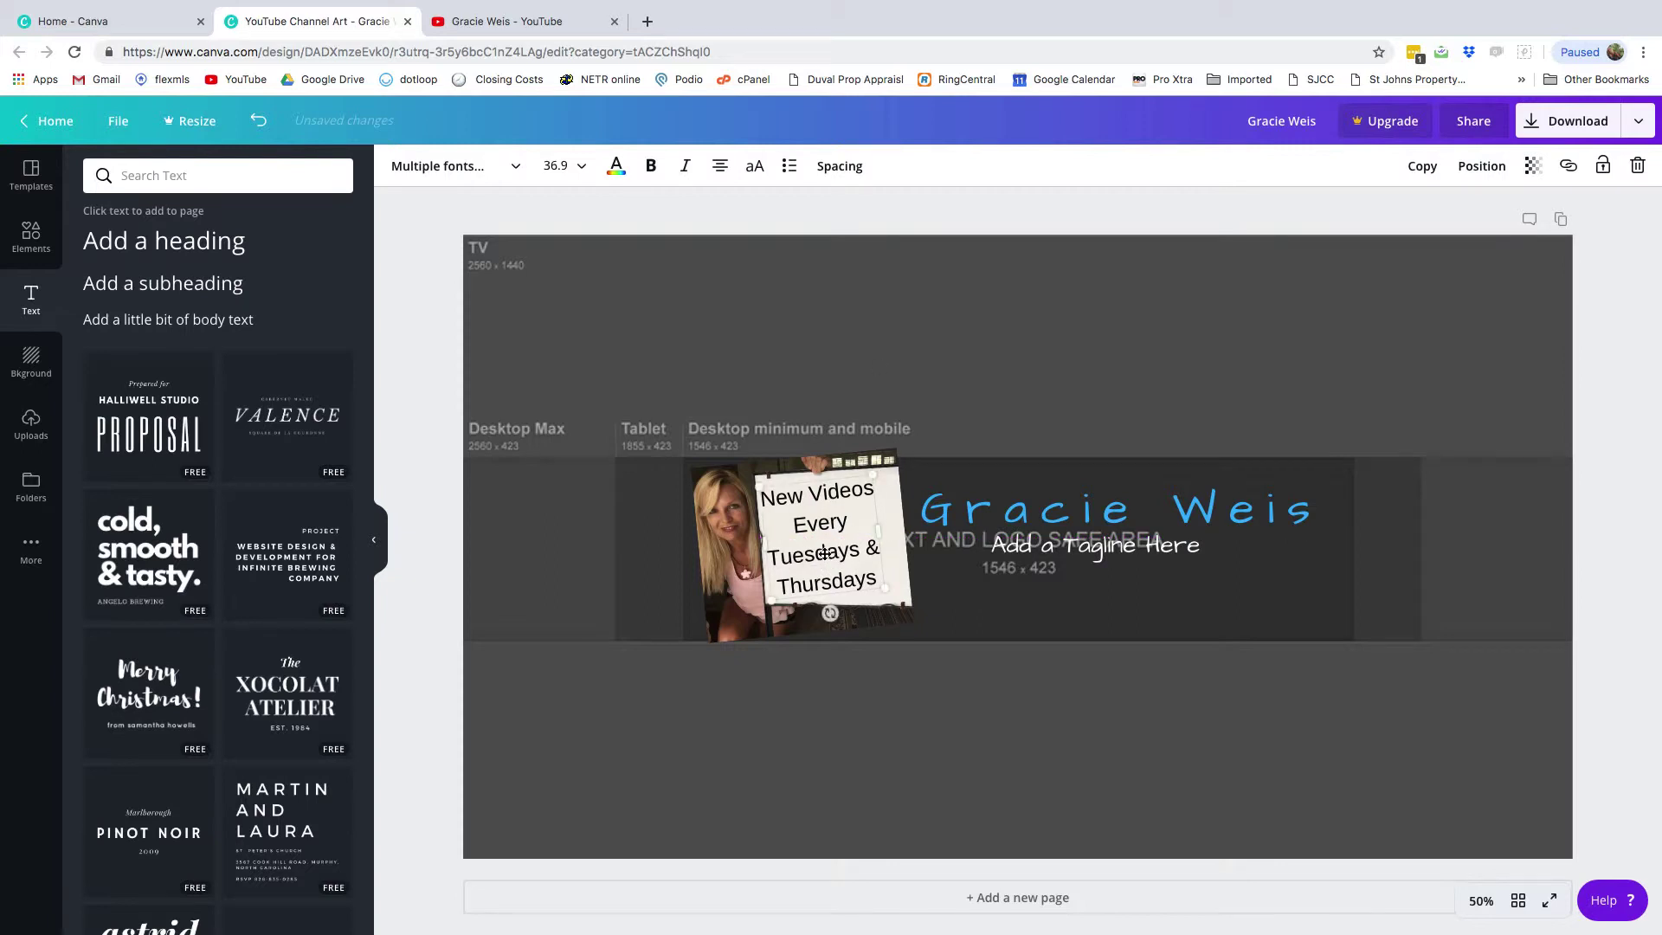
Centre-align the whiteboard text and nudge it right to sit in the middle of the whiteboard
{"action": "left_click", "coordinate": [720, 172]}
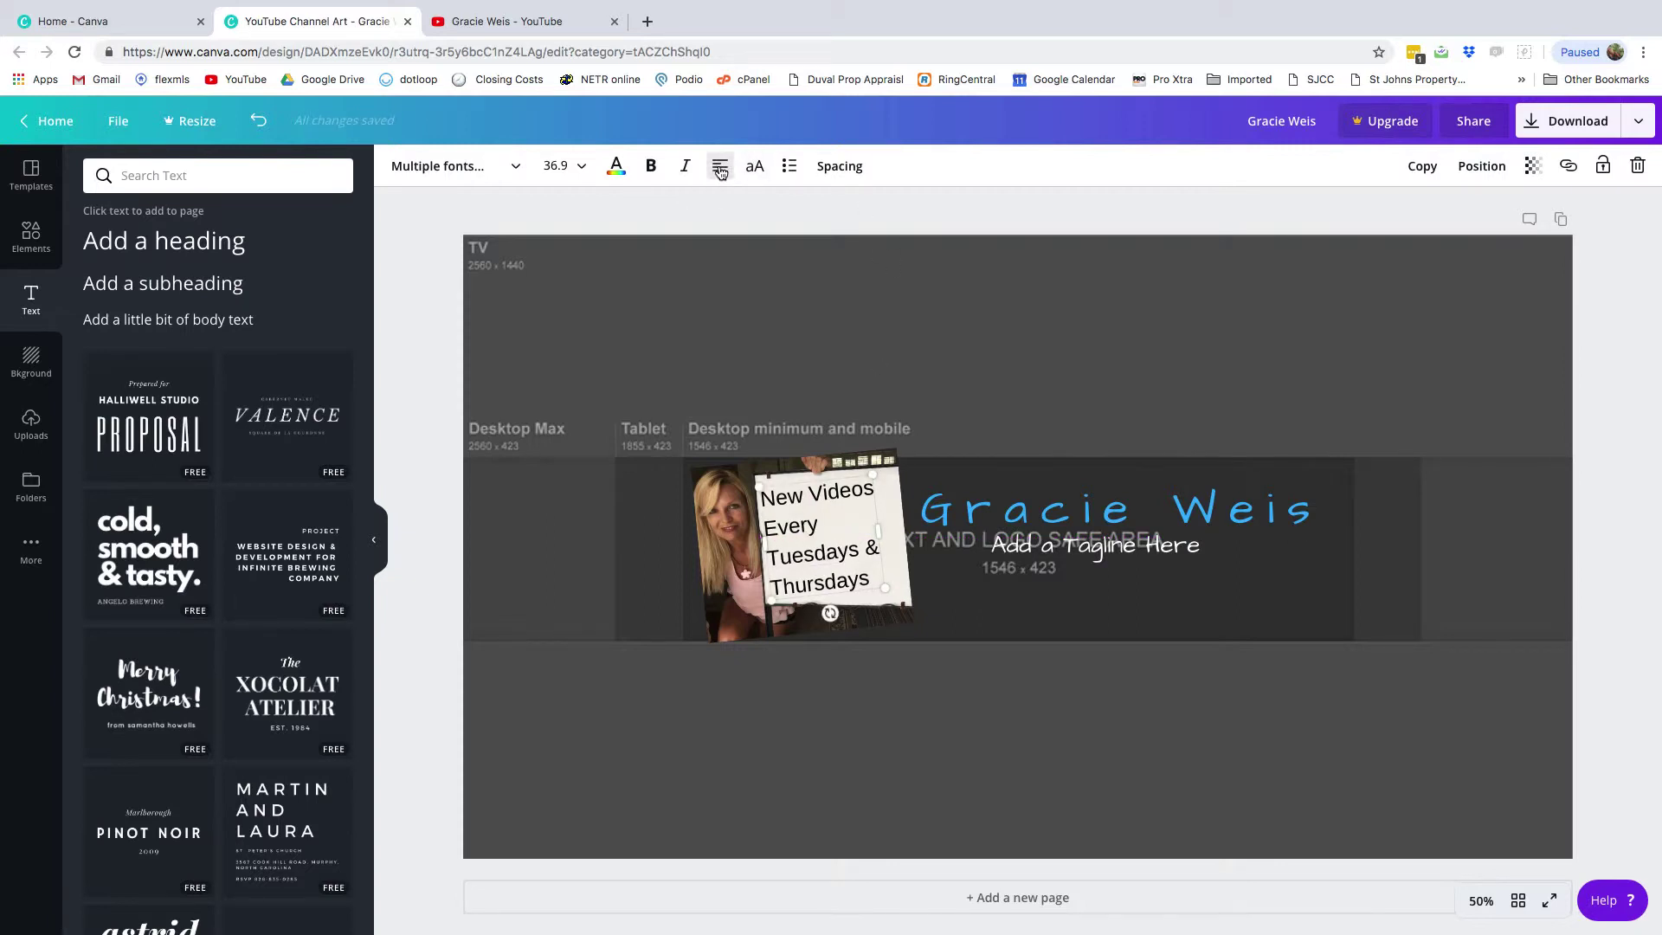
{"action": "left_click", "coordinate": [720, 172]}
{"action": "left_click", "coordinate": [720, 172]}
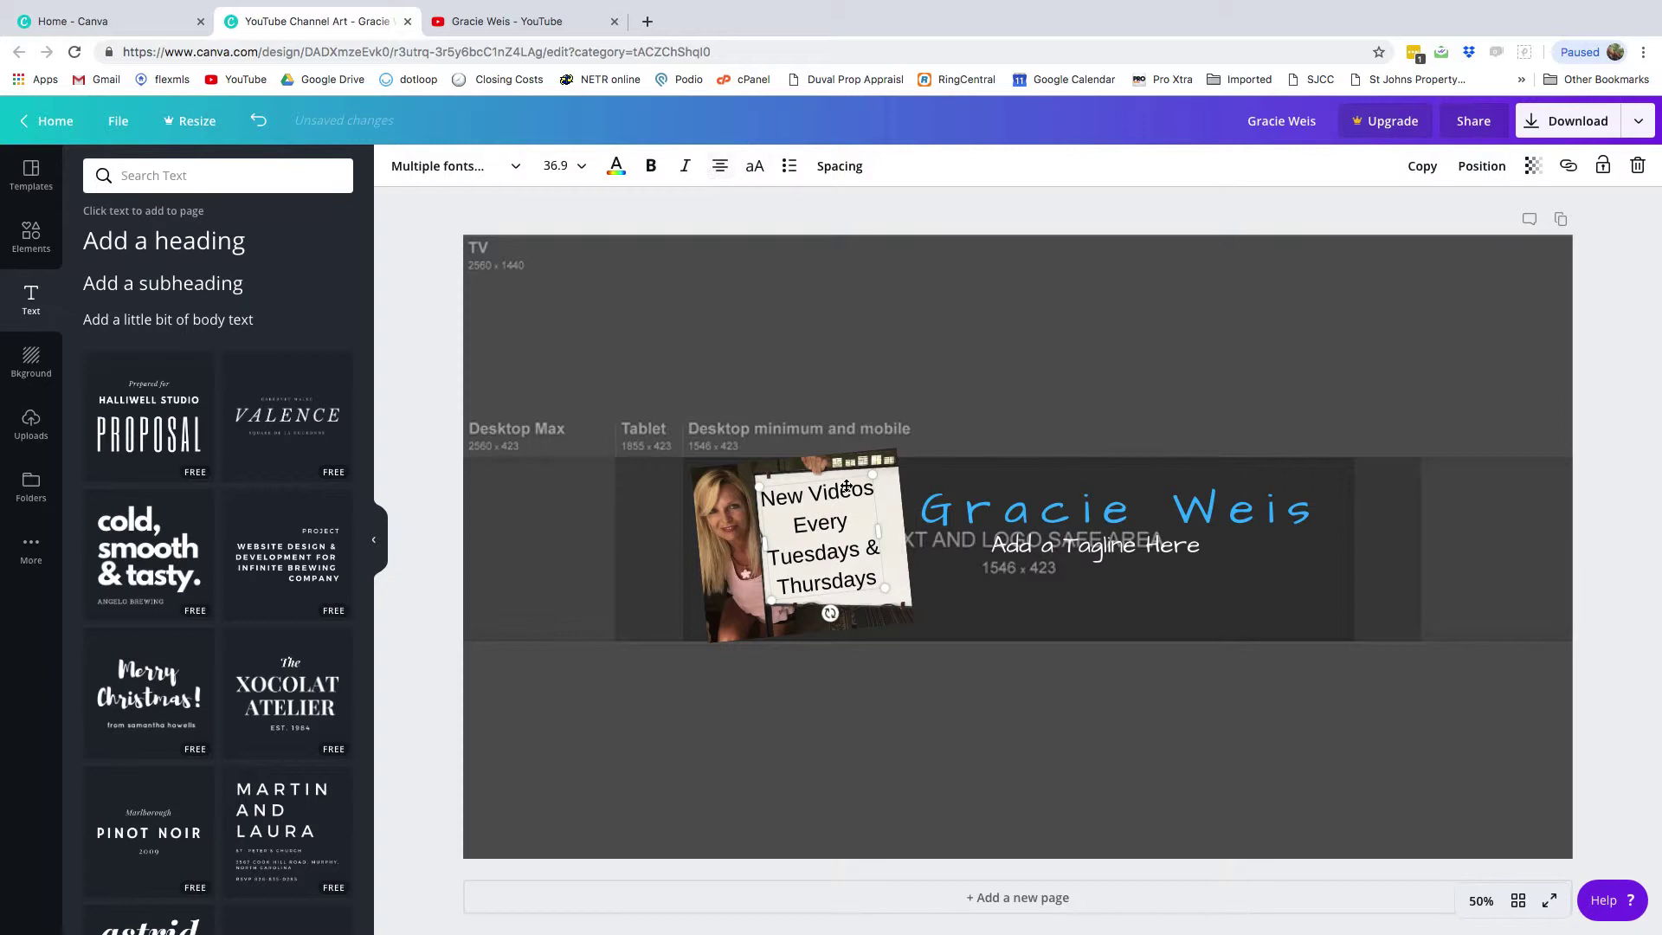
{"action": "left_click_drag", "start_coordinate": [843, 497], "coordinate": [846, 493]}
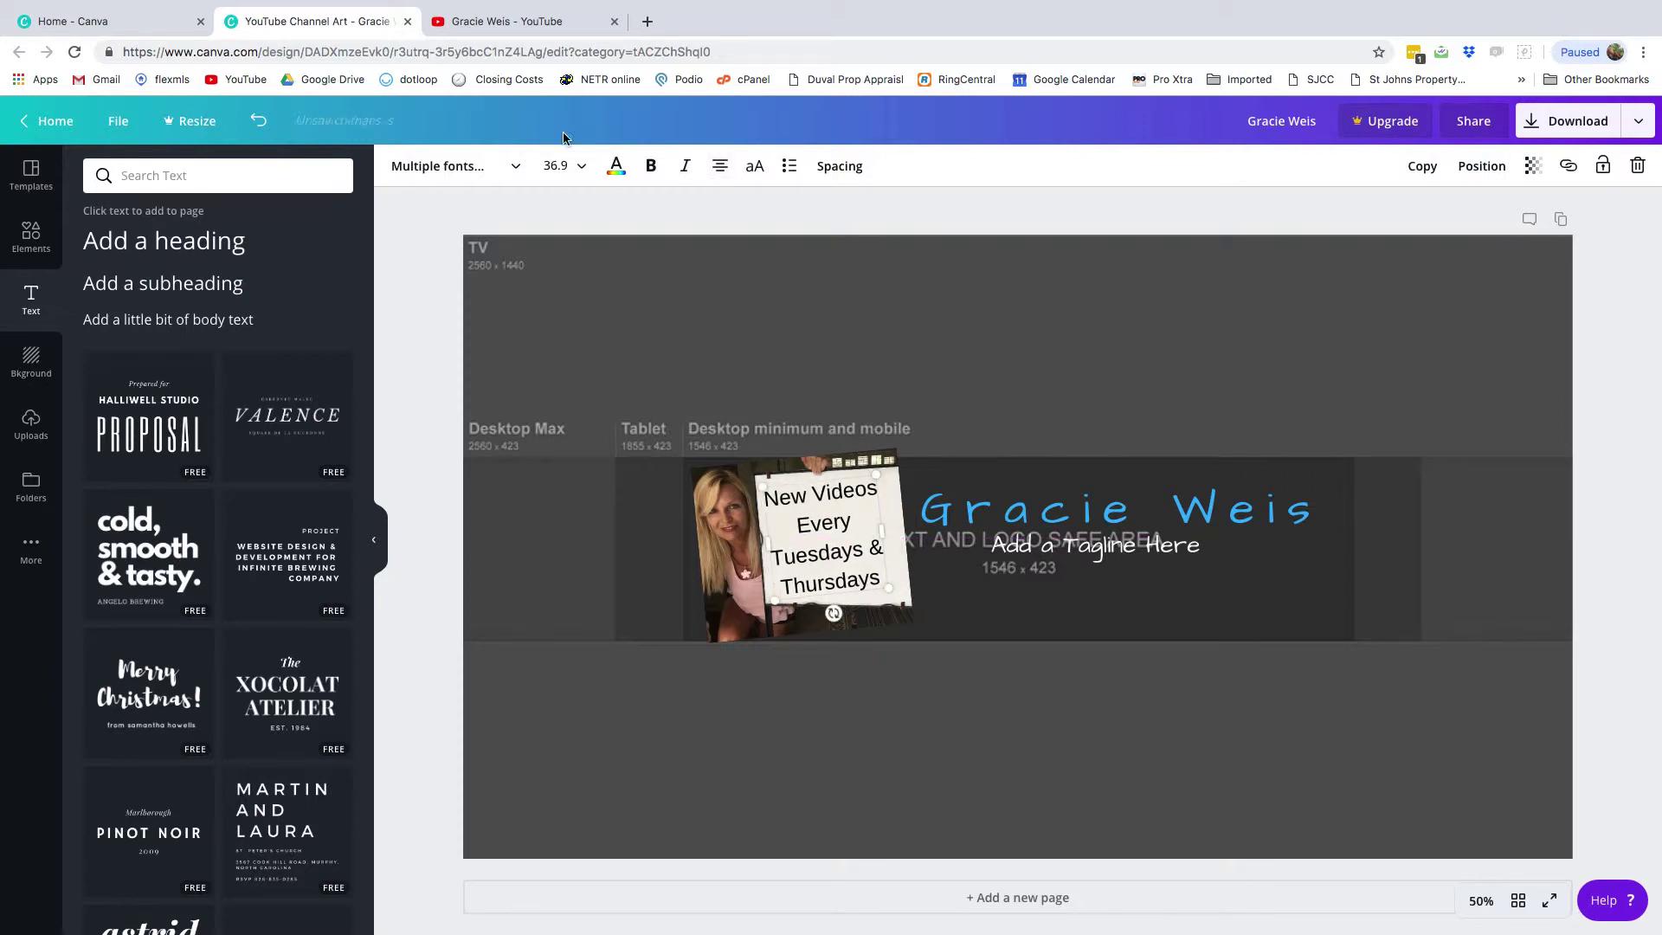
Change the whiteboard text to light blue Architects Daughter and nudge it slightly right on the whiteboard
{"action": "left_click", "coordinate": [450, 165]}
{"action": "left_click", "coordinate": [459, 257]}
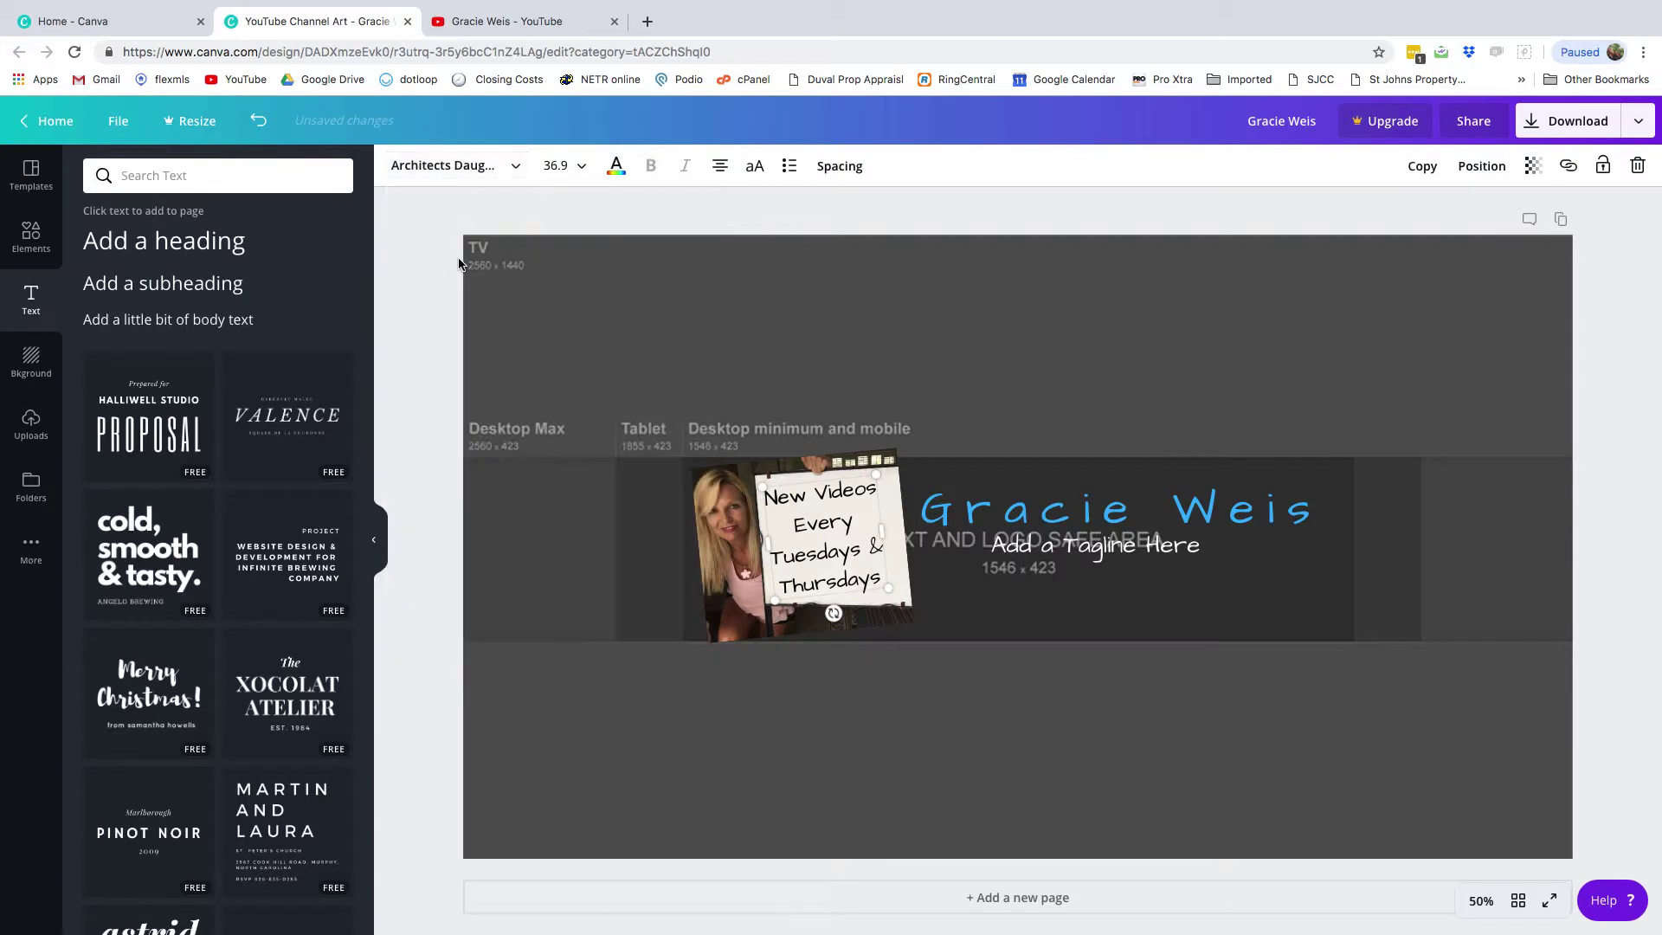
{"action": "left_click", "coordinate": [616, 169]}
{"action": "left_click", "coordinate": [342, 340]}
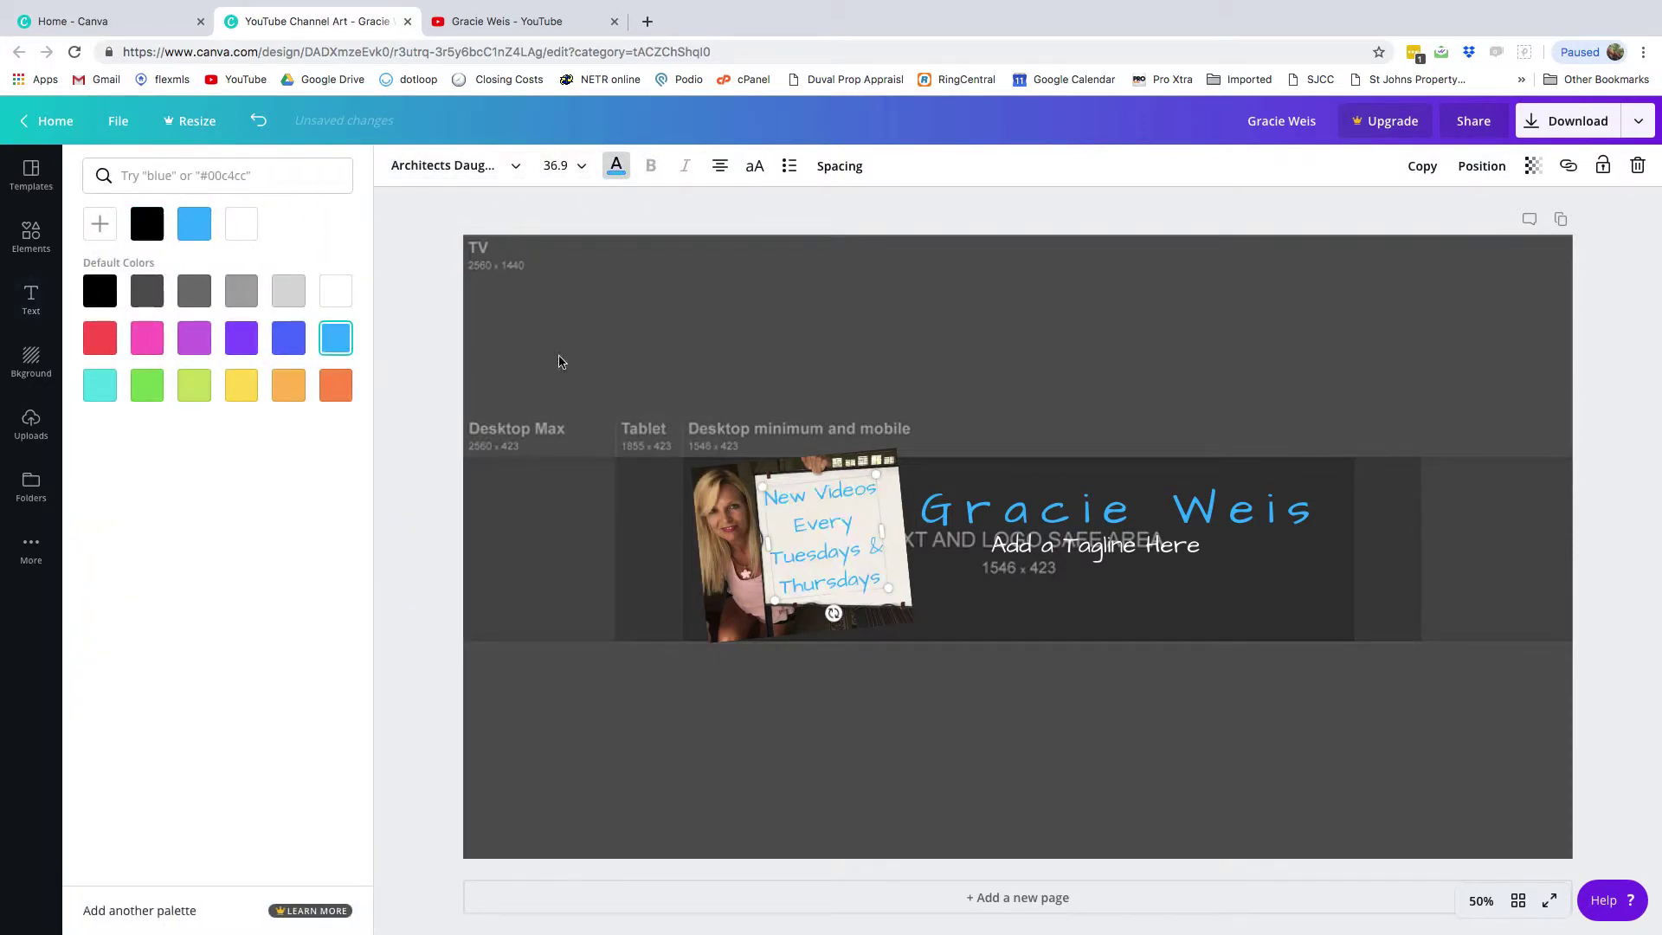
{"action": "left_click_drag", "start_coordinate": [808, 567], "coordinate": [813, 566]}
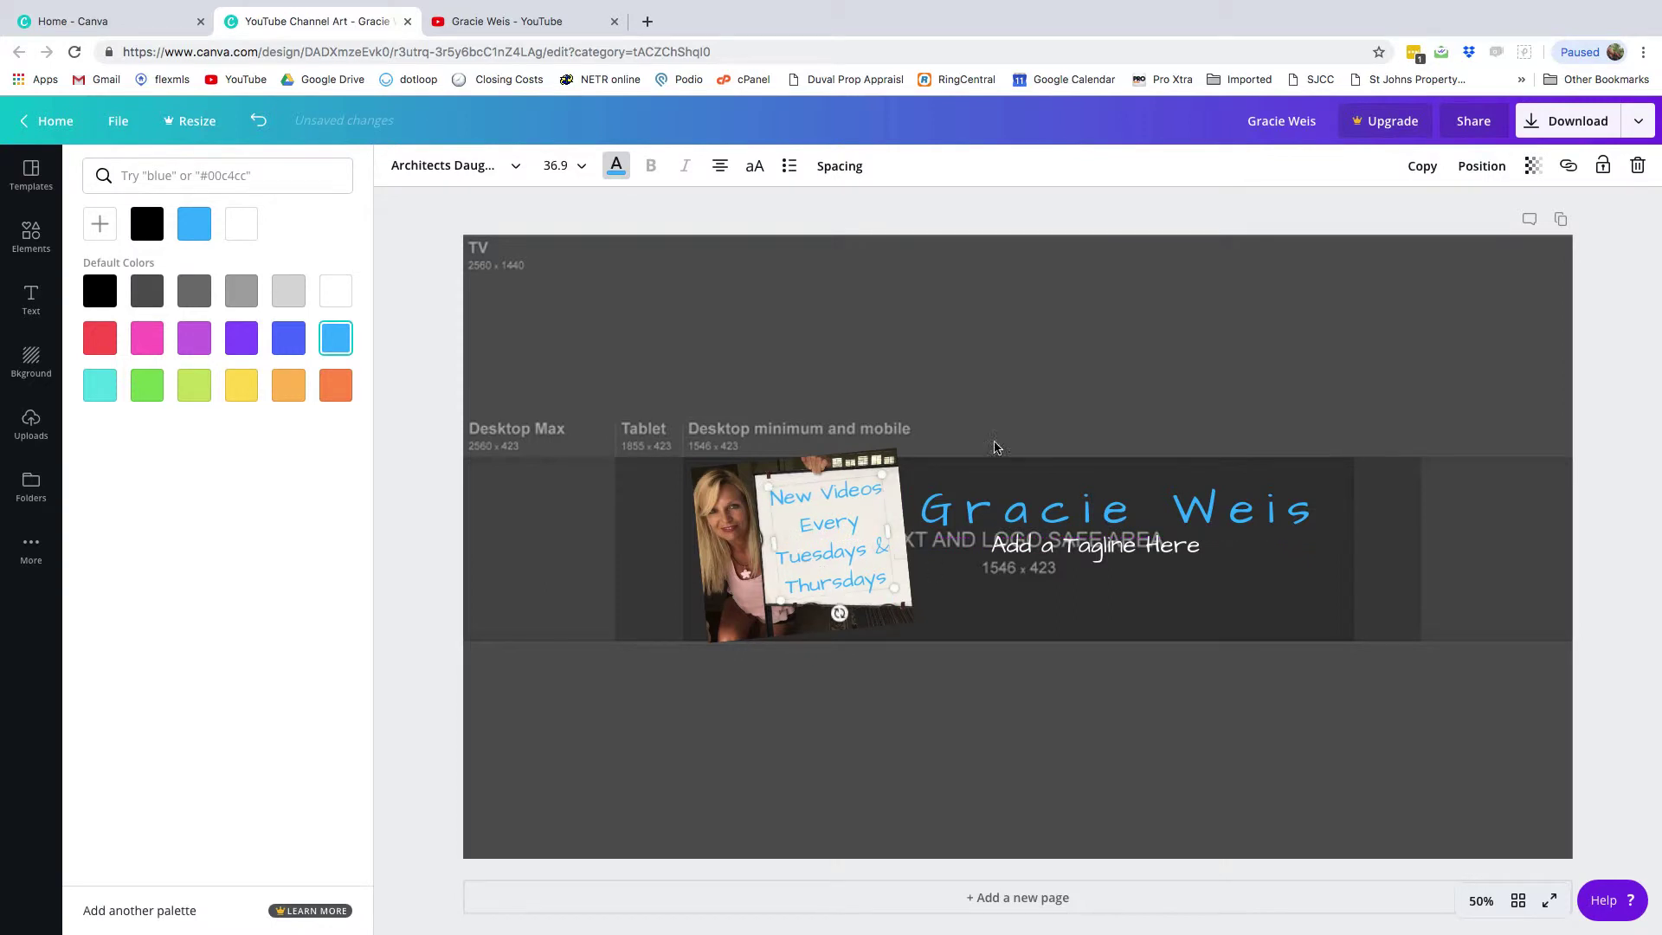
Delete the safe-area template image behind the design and set the page background to black
{"action": "left_click", "coordinate": [997, 427]}
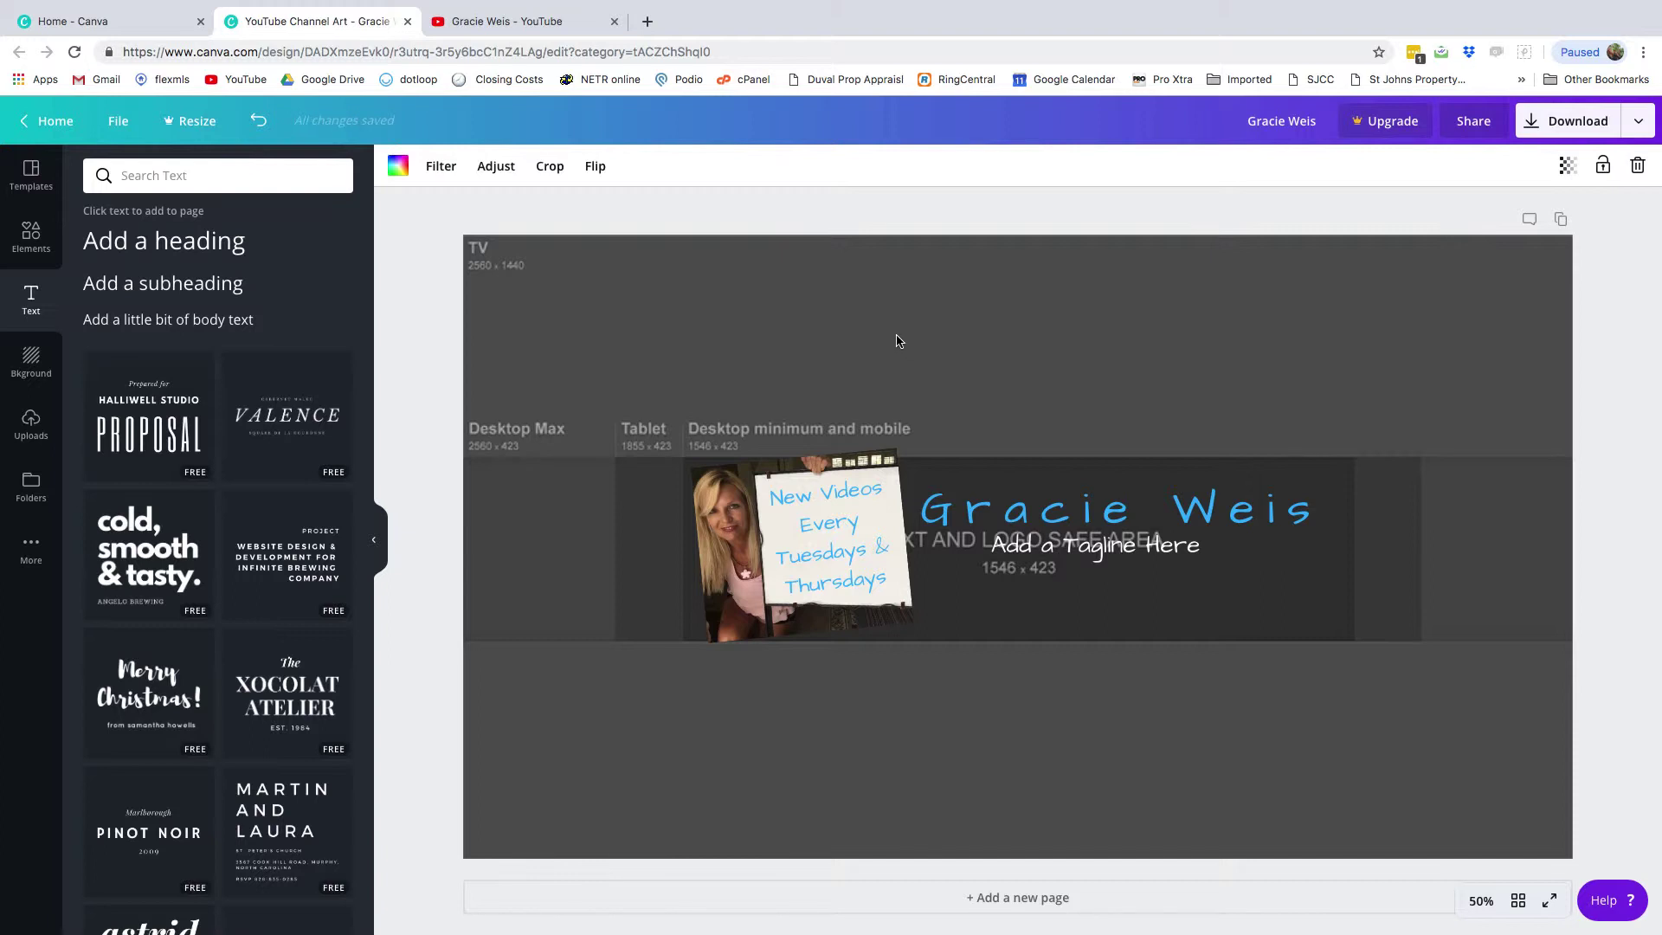
{"action": "key", "text": "Delete"}
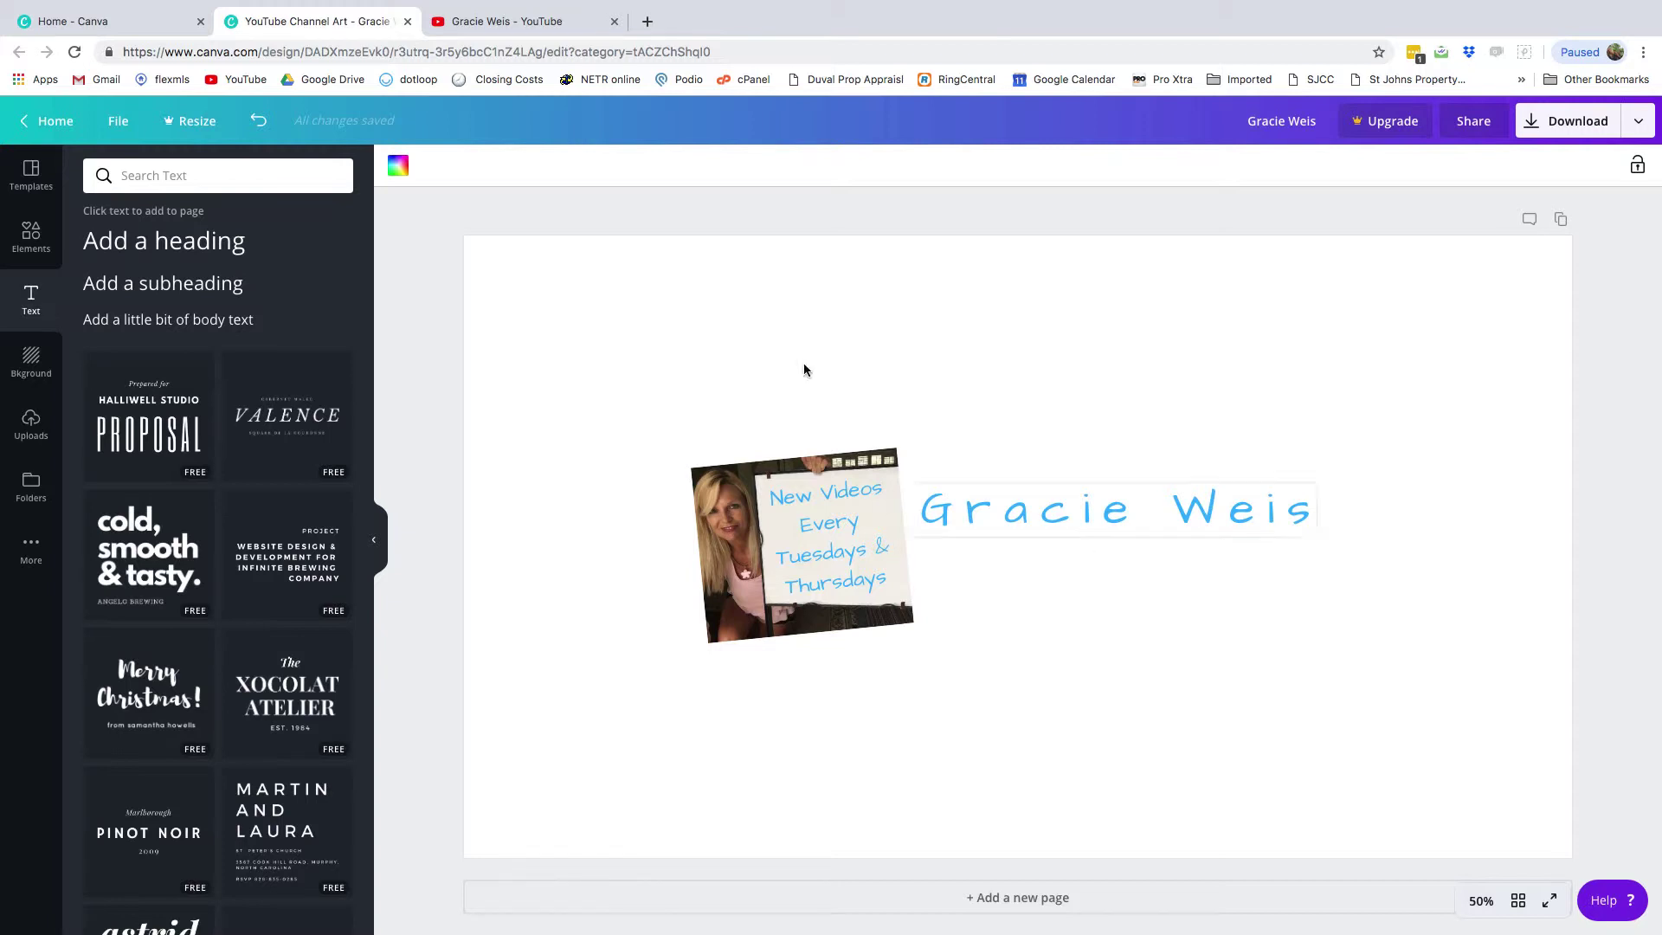
{"action": "left_click", "coordinate": [400, 167]}
{"action": "left_click", "coordinate": [102, 296]}
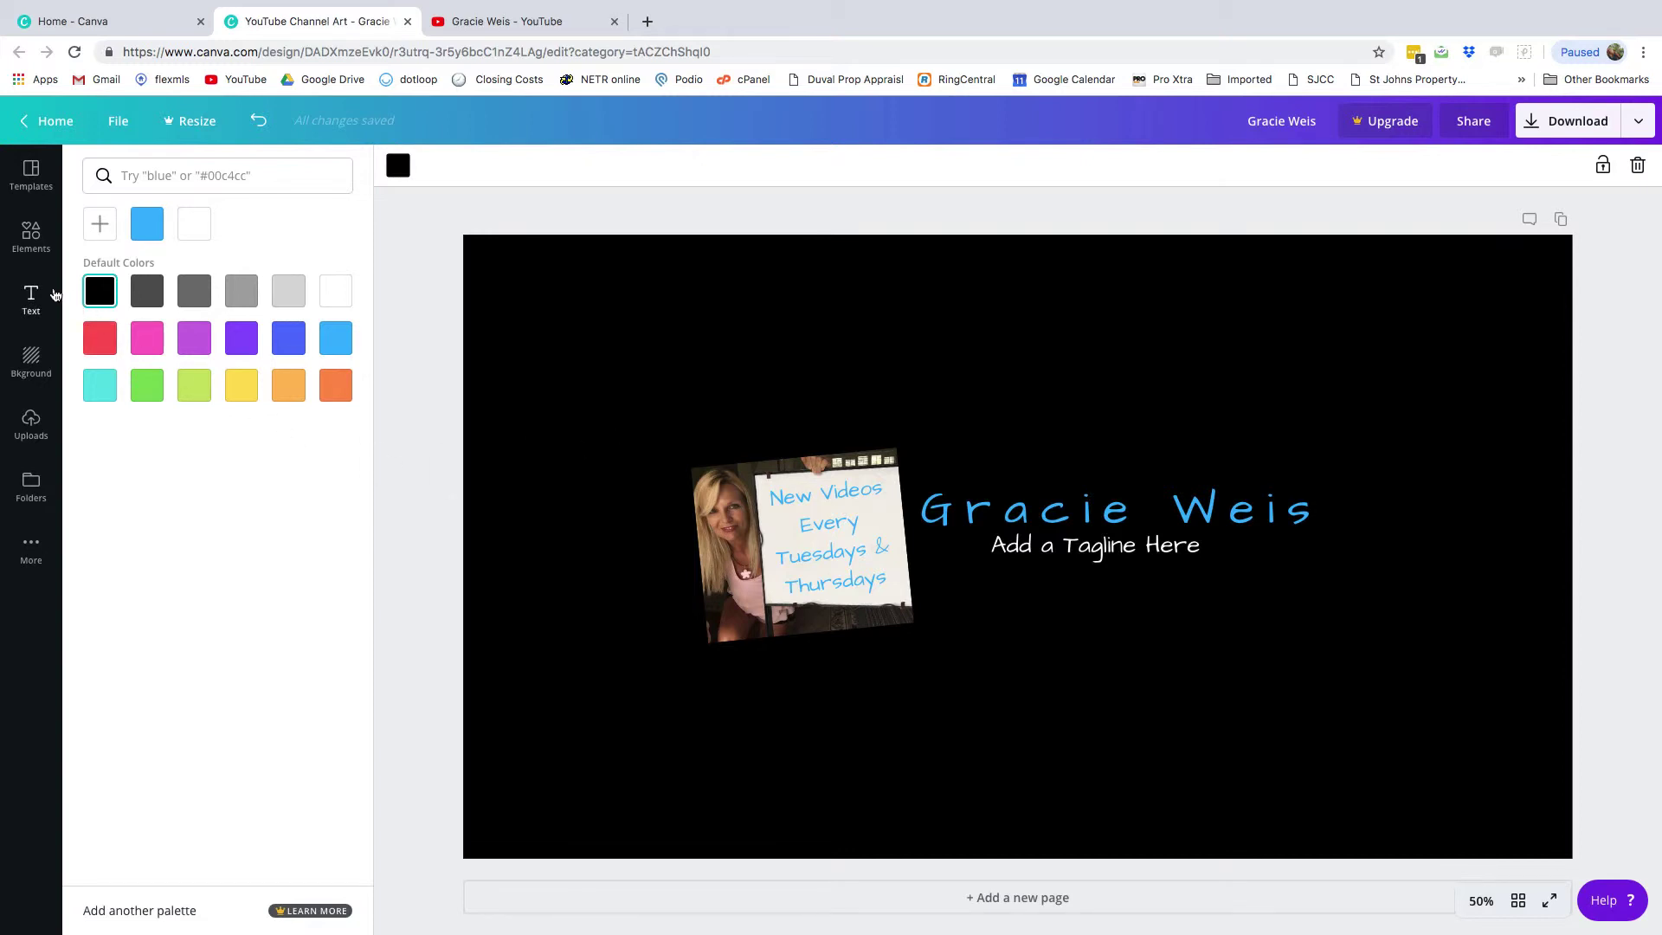
Add the uploaded photo of the woman carrying a weight on the beach and enlarge it to cover the whole page
{"action": "left_click", "coordinate": [31, 424]}
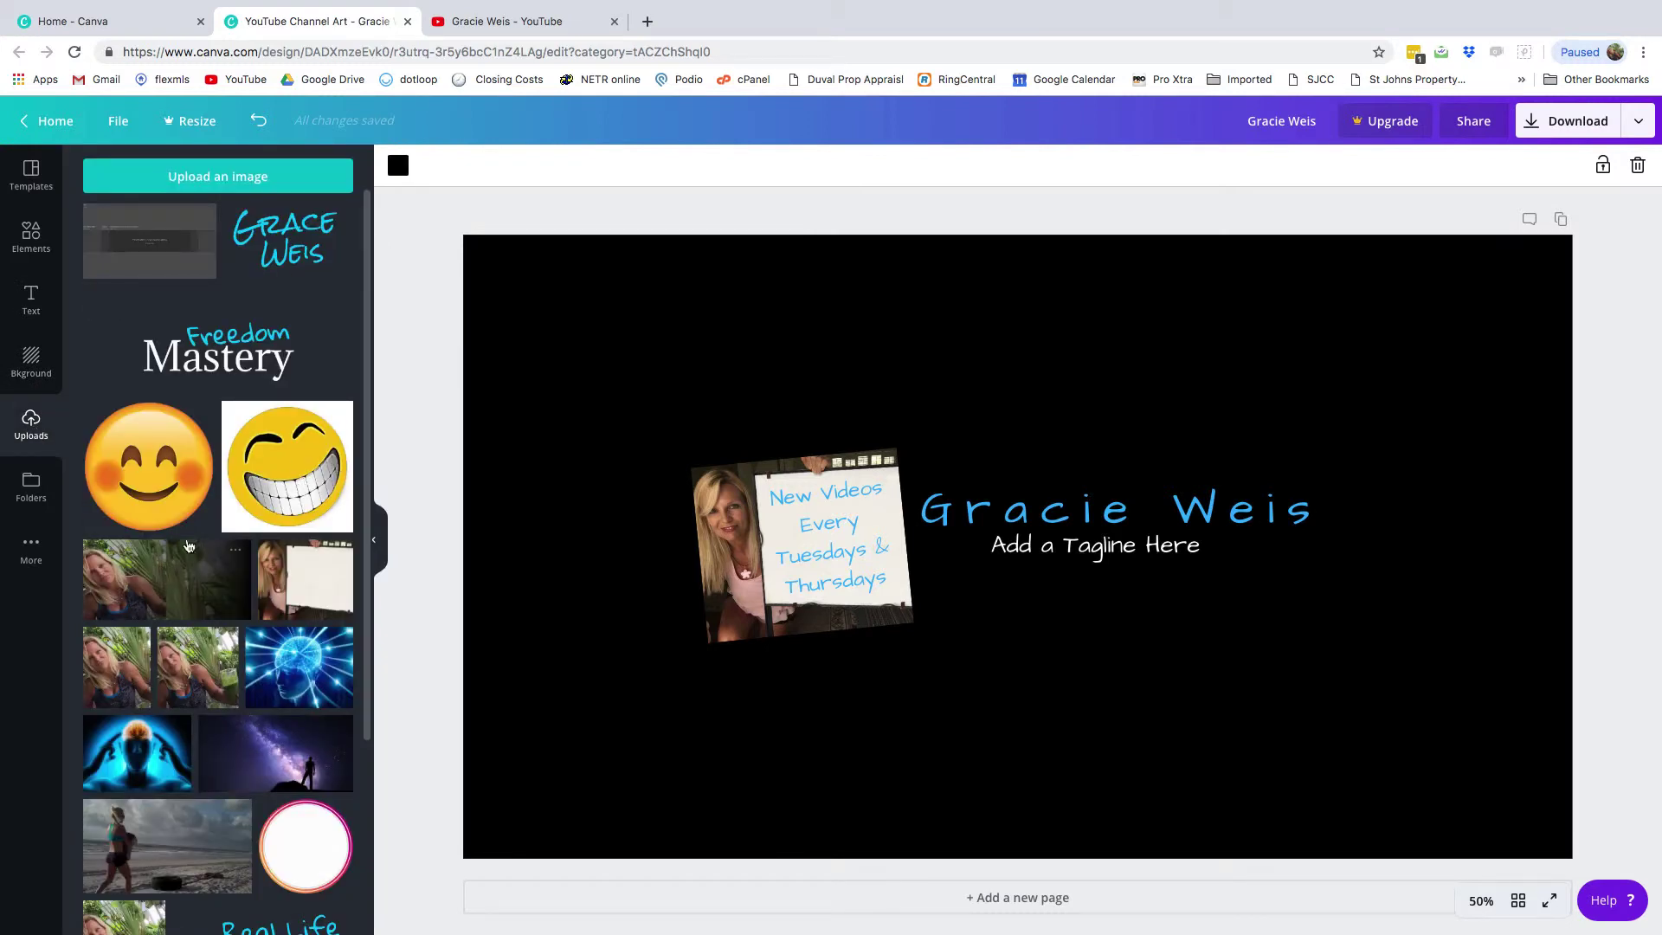
{"action": "left_click", "coordinate": [150, 851]}
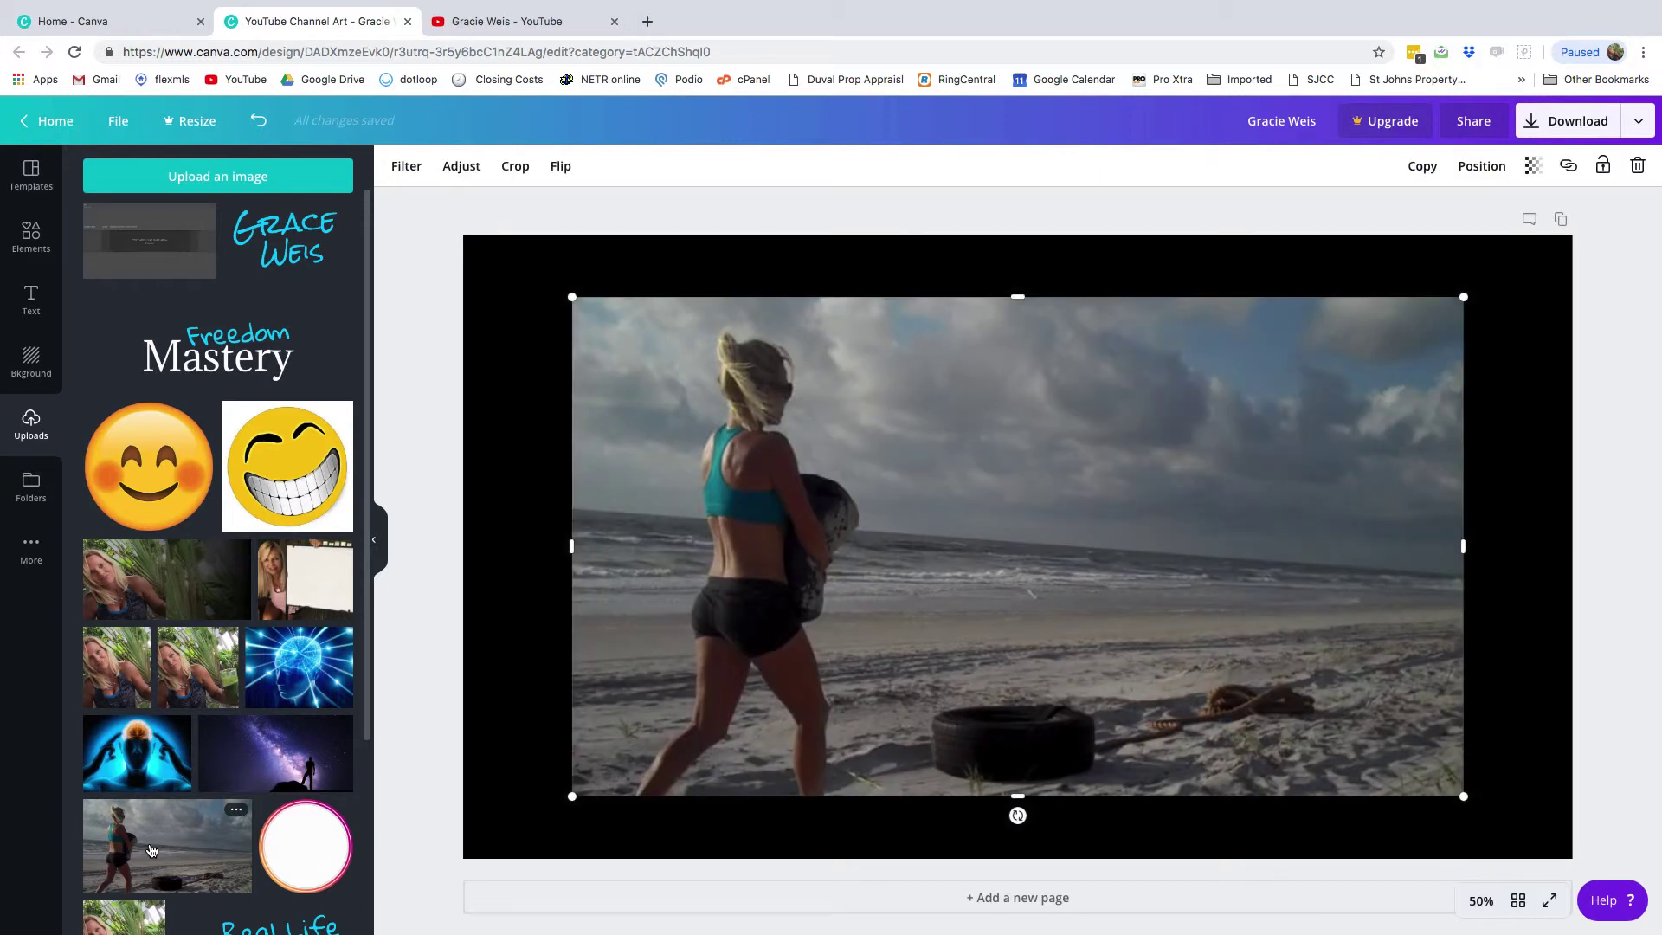
{"action": "left_click_drag", "start_coordinate": [575, 795], "coordinate": [462, 845]}
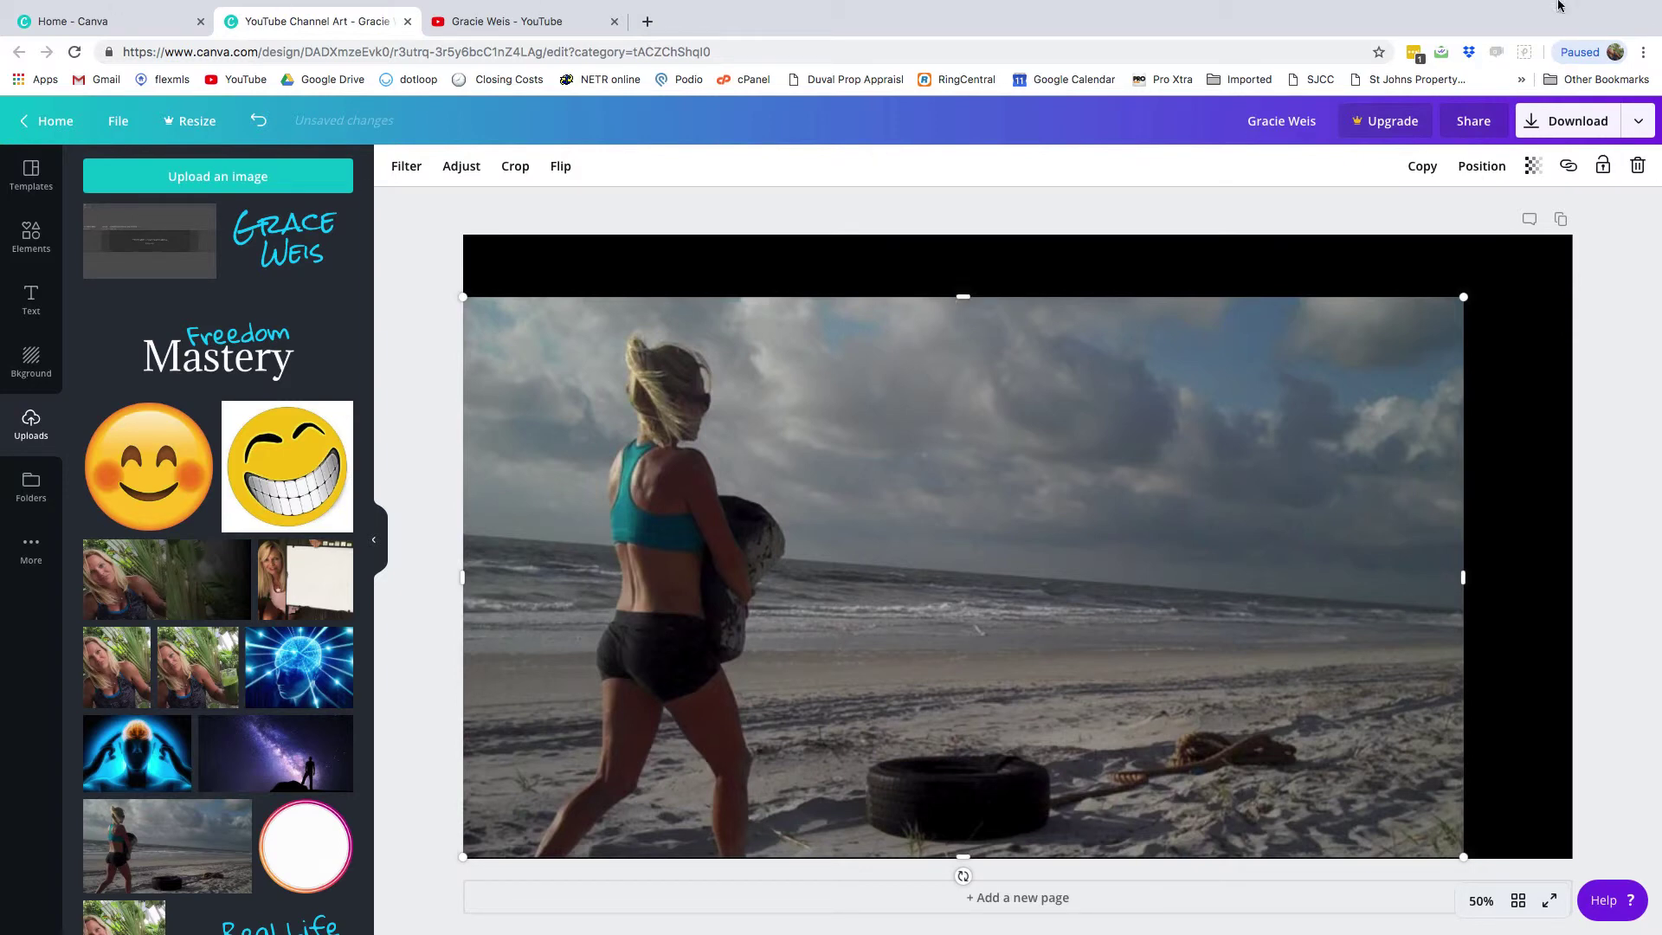
{"action": "left_click_drag", "start_coordinate": [965, 298], "coordinate": [974, 236]}
{"action": "left_click_drag", "start_coordinate": [1462, 546], "coordinate": [1569, 548]}
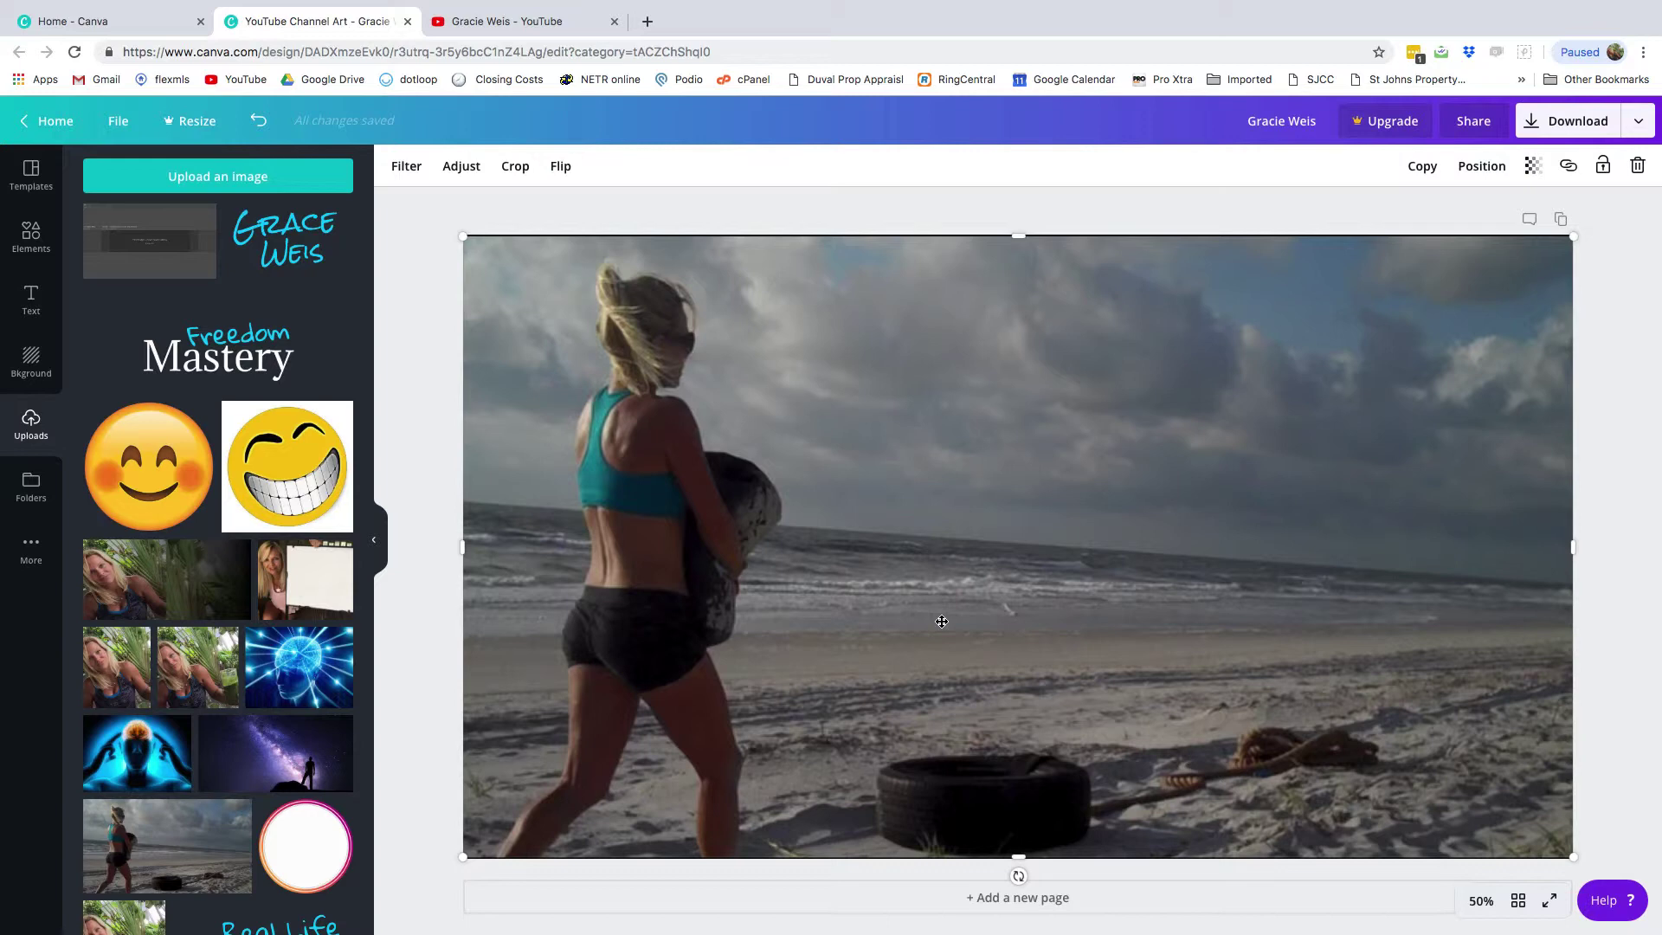
Send the beach photo backward behind the whiteboard photo and all the text
{"action": "left_click", "coordinate": [1481, 167]}
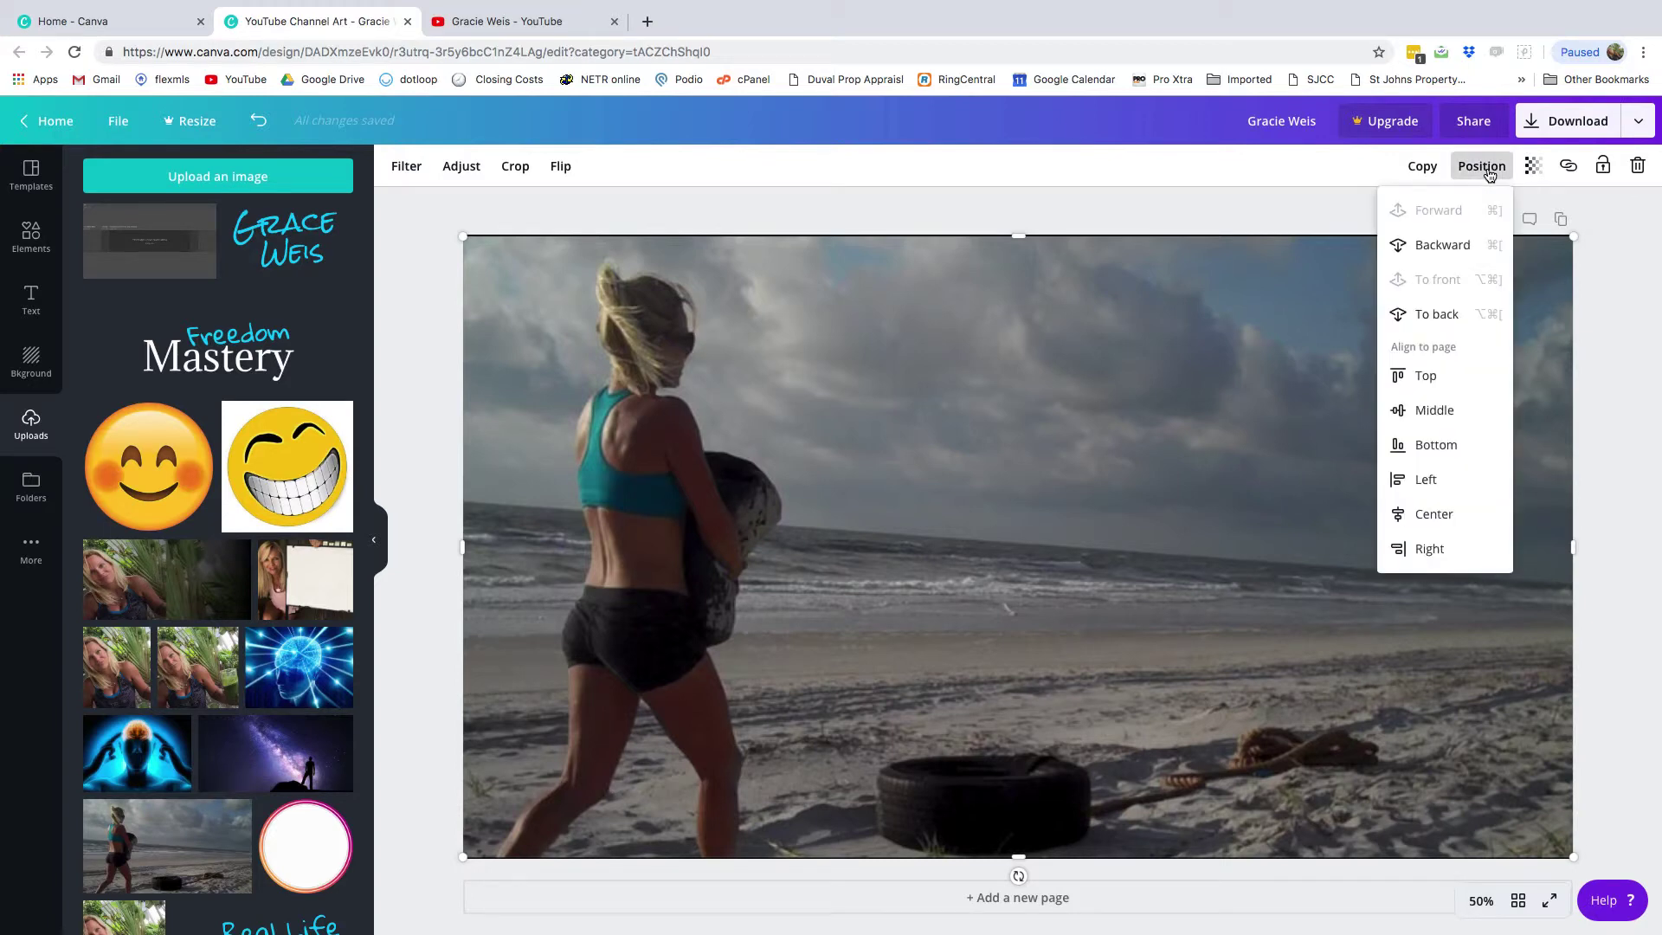
{"action": "left_click", "coordinate": [1441, 250]}
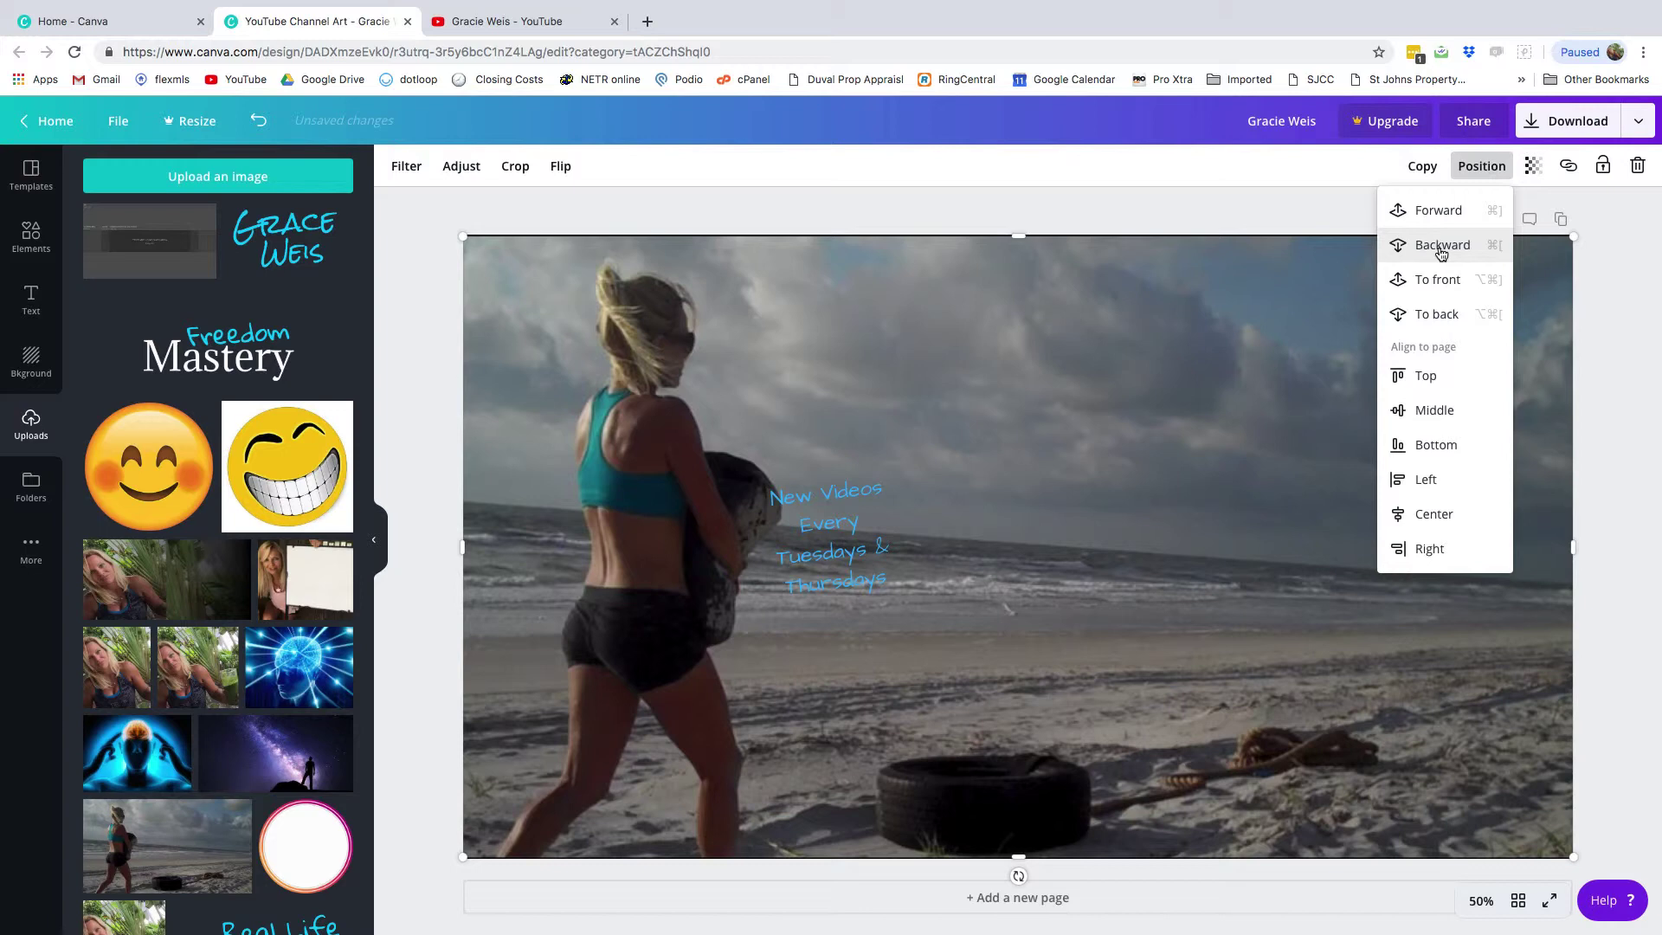
{"action": "left_click", "coordinate": [1441, 250]}
{"action": "left_click", "coordinate": [1440, 250]}
{"action": "left_click", "coordinate": [1440, 251]}
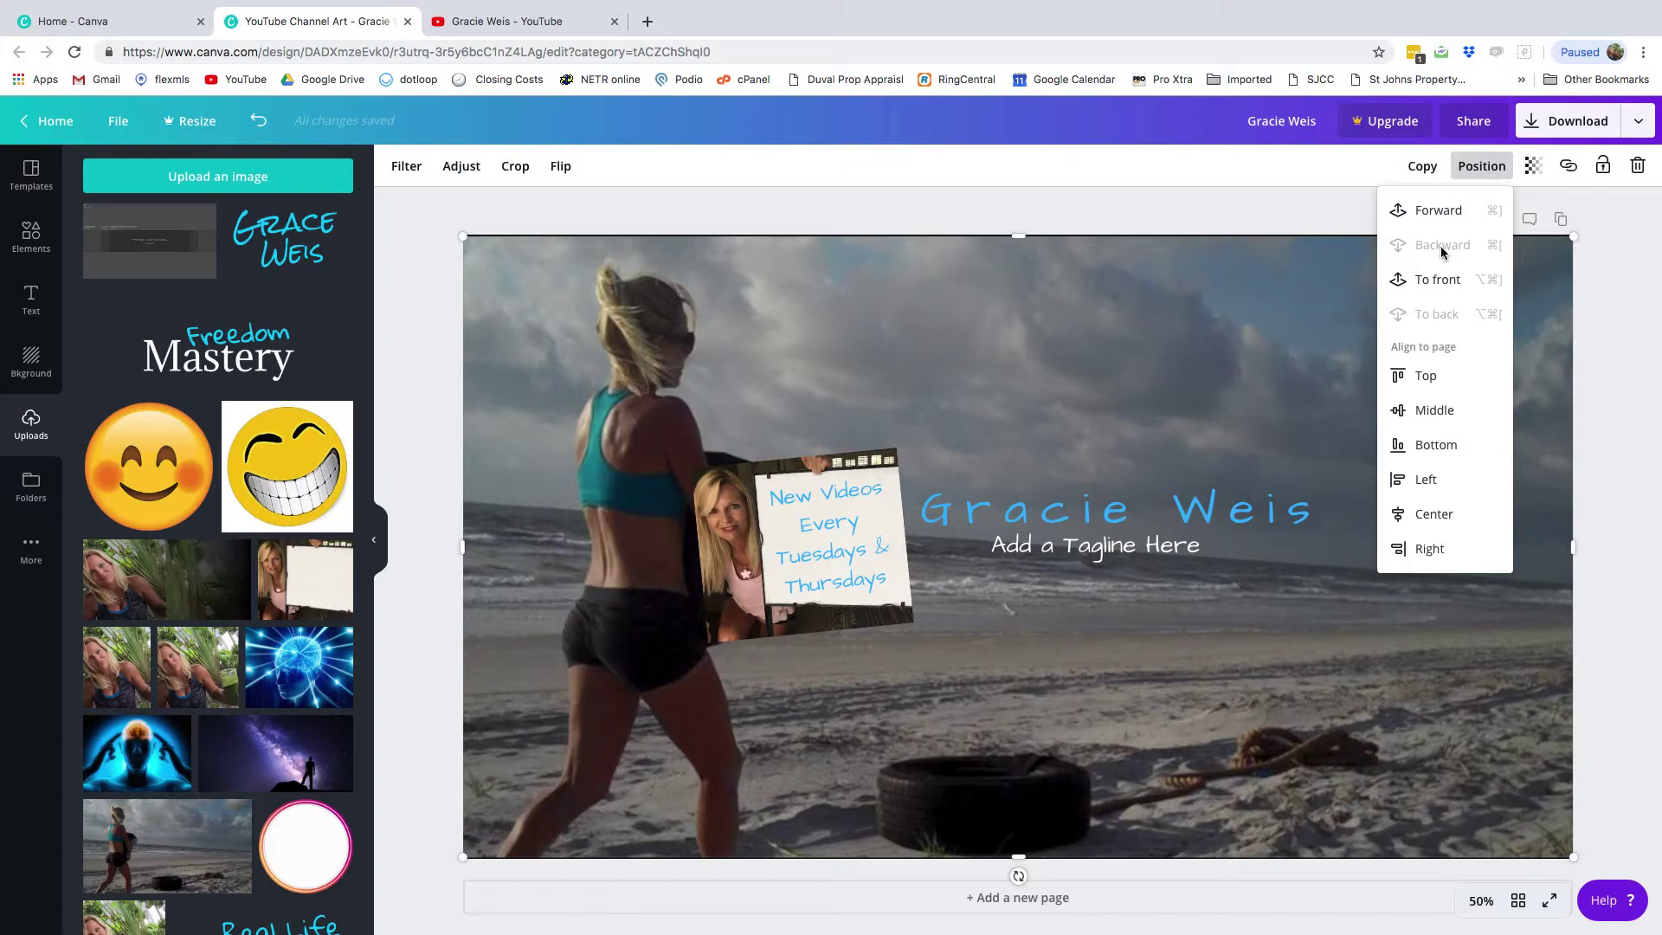
Set the beach photo's transparency to 22 so the black page background dims it
{"action": "left_click", "coordinate": [1136, 337]}
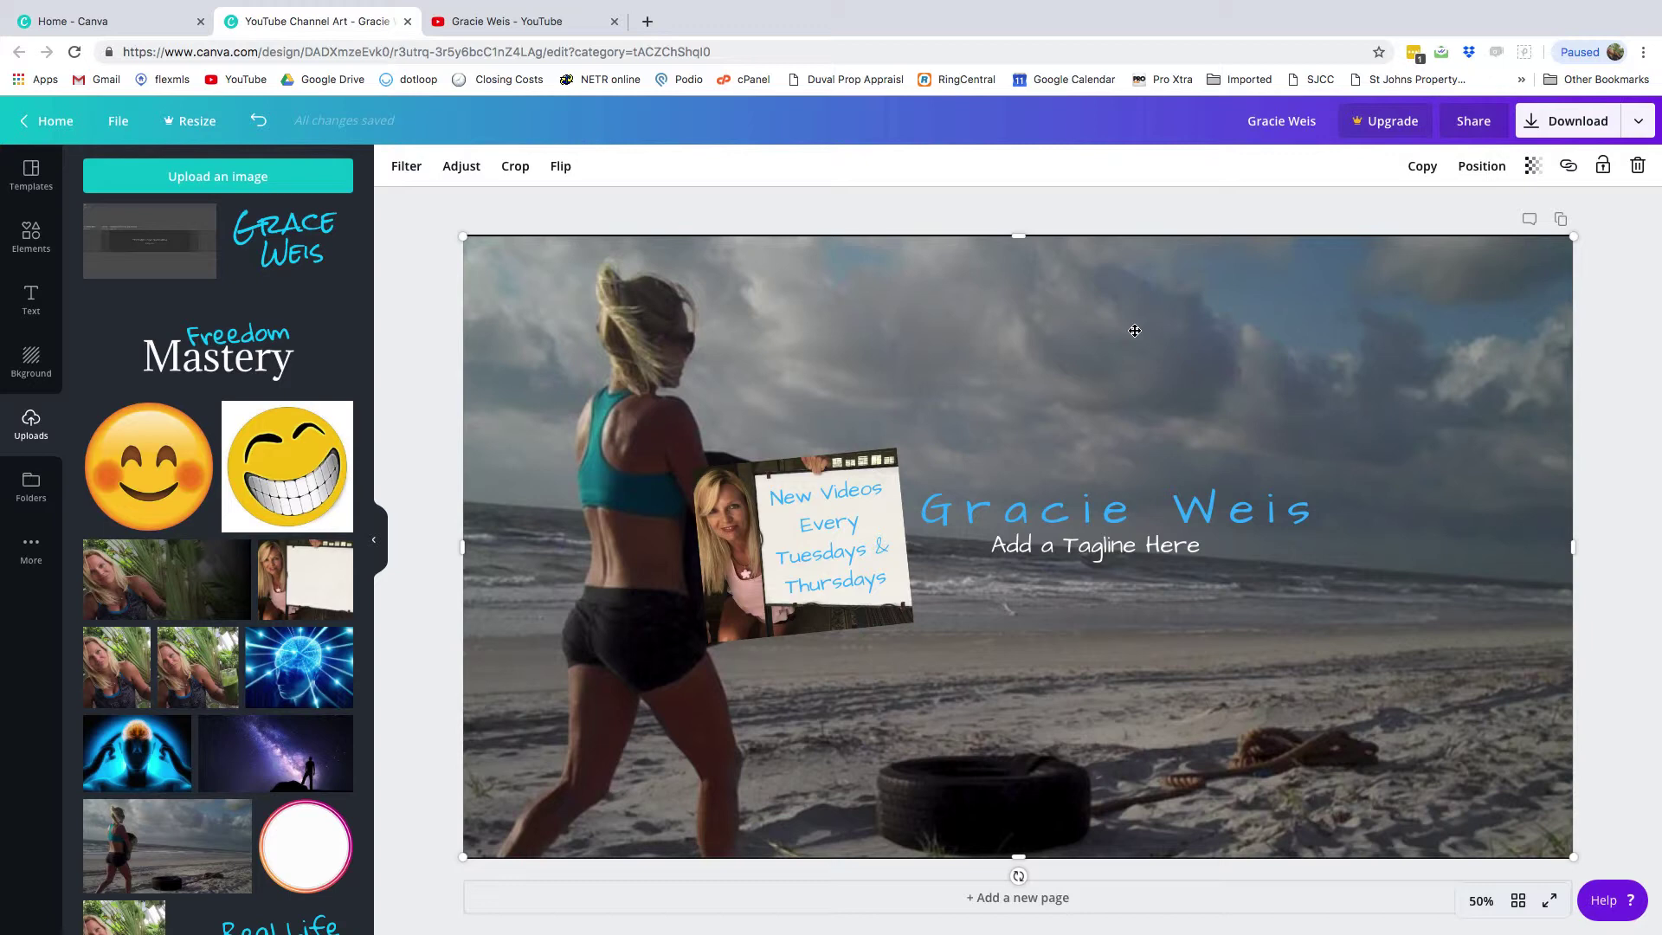
{"action": "left_click", "coordinate": [1532, 166]}
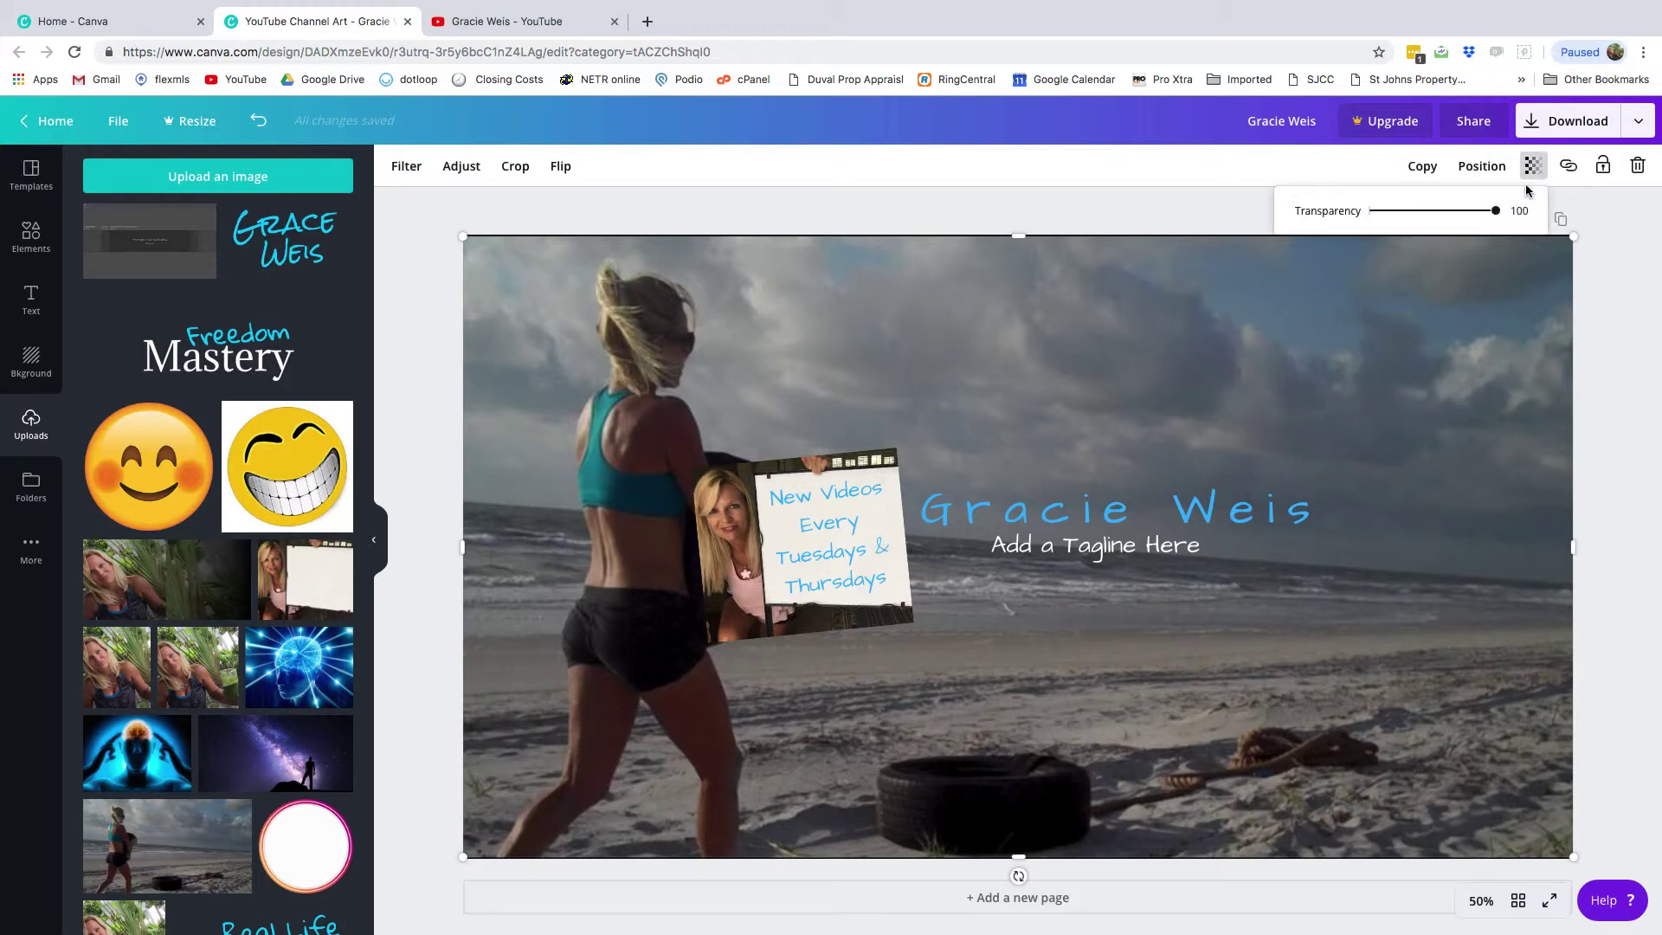
{"action": "left_click_drag", "start_coordinate": [1495, 210], "coordinate": [1403, 223]}
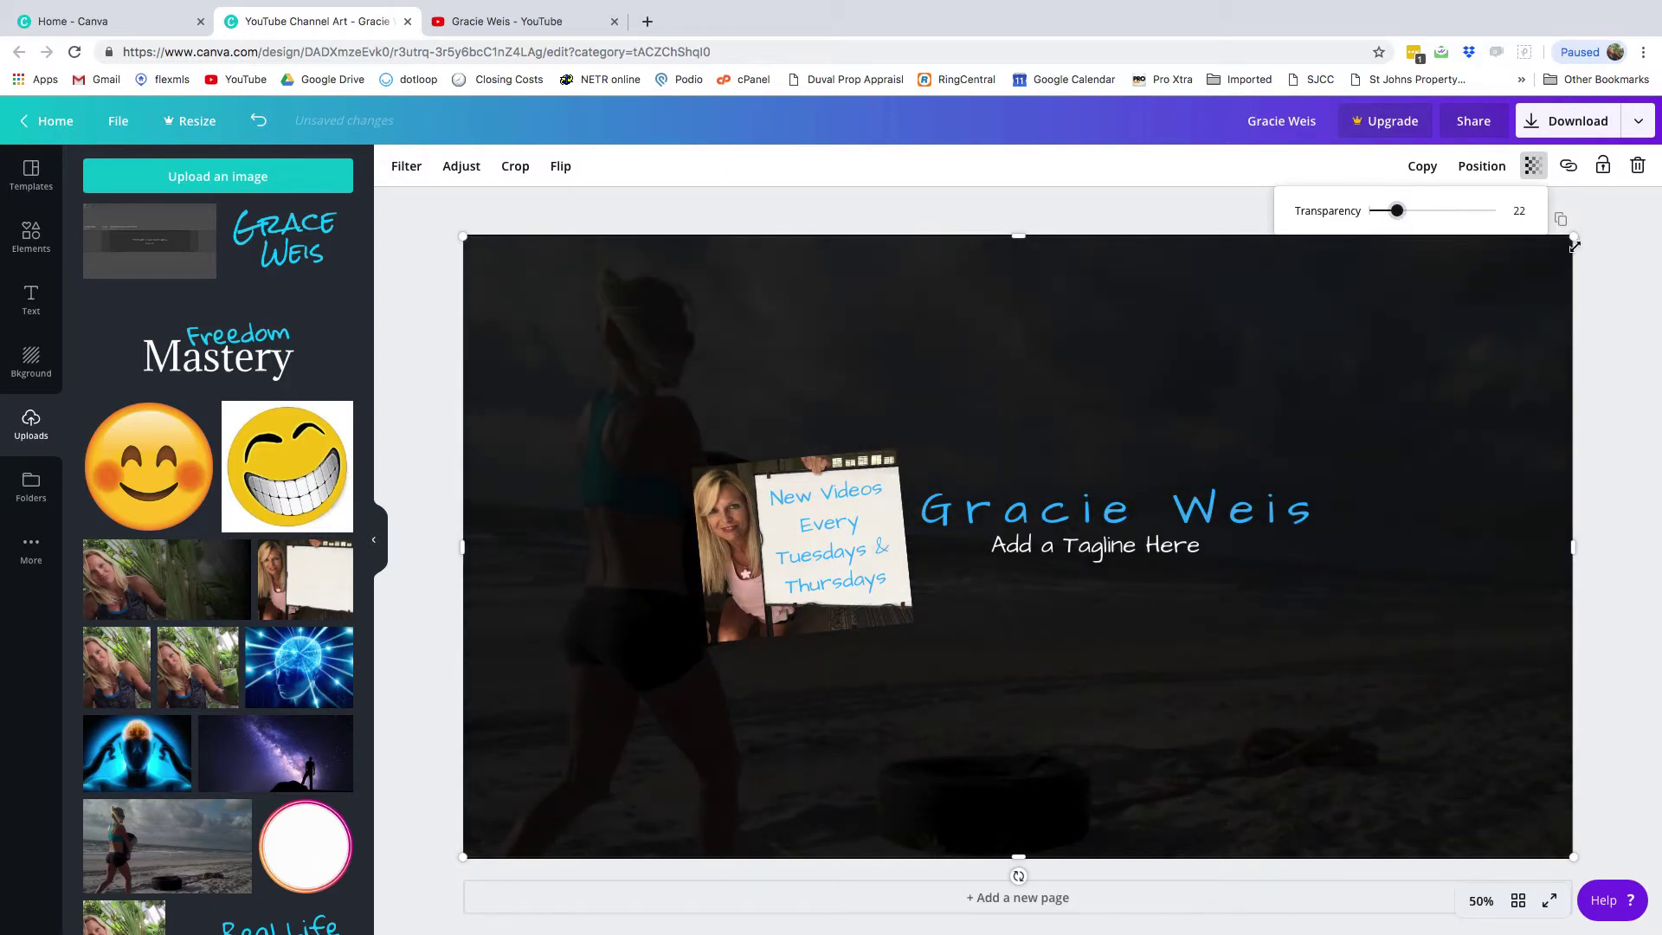
Enlarge the dimmed beach photo beyond the page edges and shift it left while keeping the page fully covered
{"action": "left_click_drag", "start_coordinate": [1572, 236], "coordinate": [1644, 199]}
{"action": "left_click_drag", "start_coordinate": [1292, 302], "coordinate": [1228, 326]}
{"action": "left_click_drag", "start_coordinate": [1600, 210], "coordinate": [1657, 174]}
{"action": "left_click_drag", "start_coordinate": [1390, 709], "coordinate": [1286, 697]}
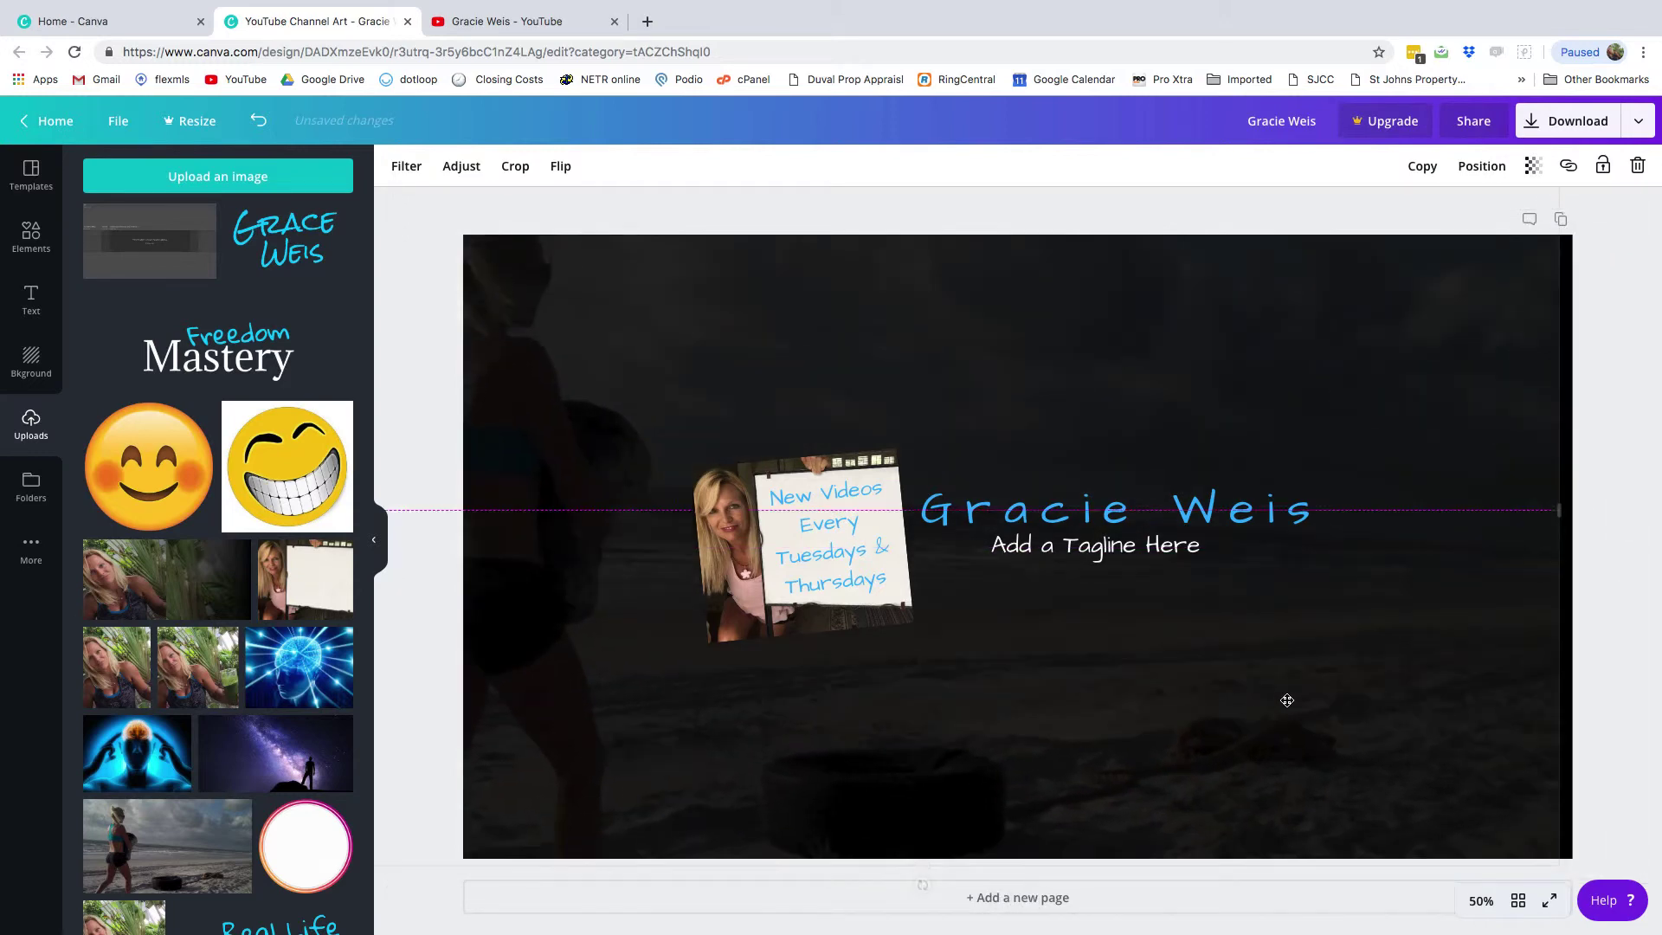
{"action": "left_click_drag", "start_coordinate": [1539, 779], "coordinate": [1446, 704]}
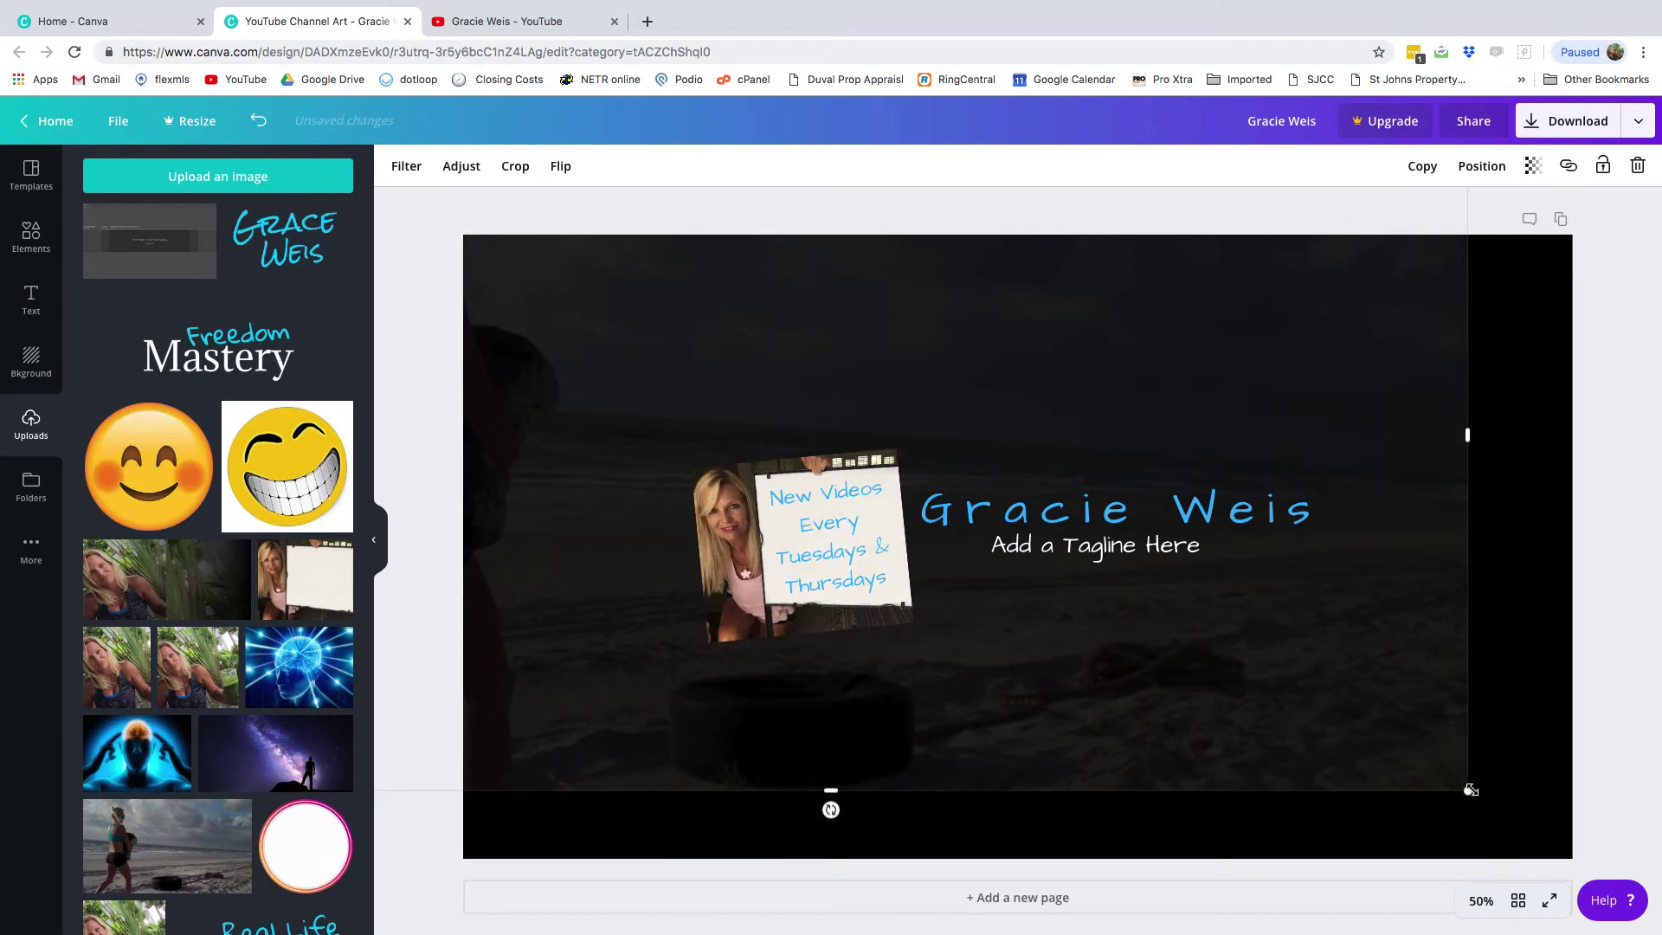
{"action": "left_click_drag", "start_coordinate": [1469, 787], "coordinate": [1641, 888]}
{"action": "left_click_drag", "start_coordinate": [1416, 754], "coordinate": [1444, 755]}
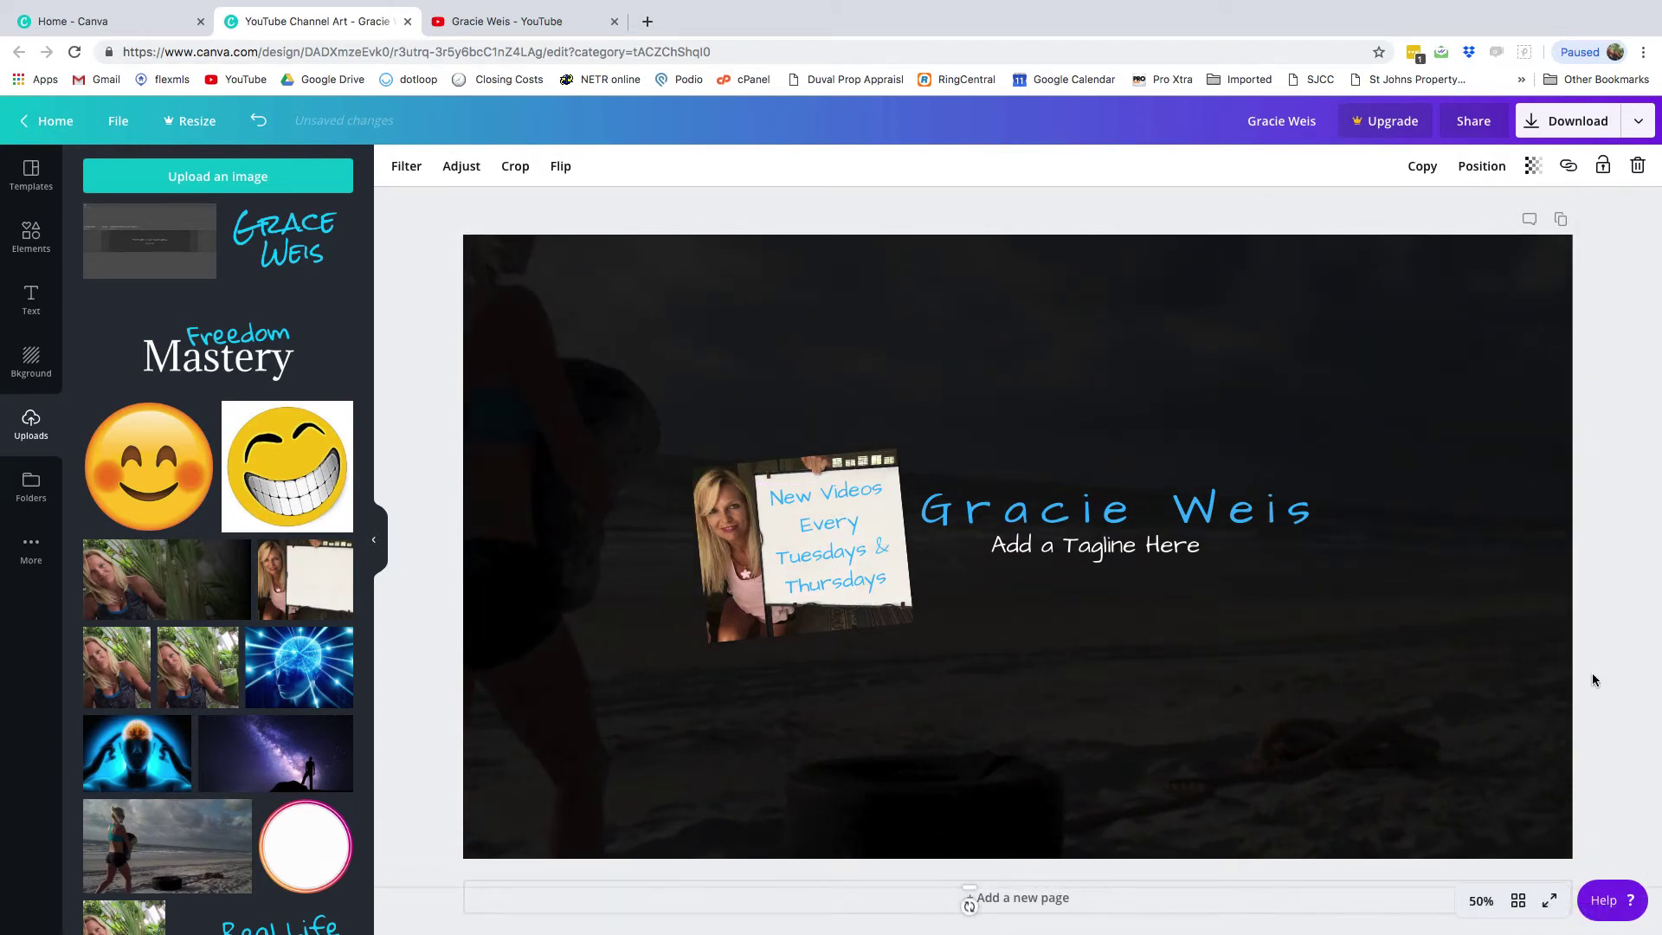
Raise the beach background photo's transparency value slightly
{"action": "left_click", "coordinate": [1533, 165]}
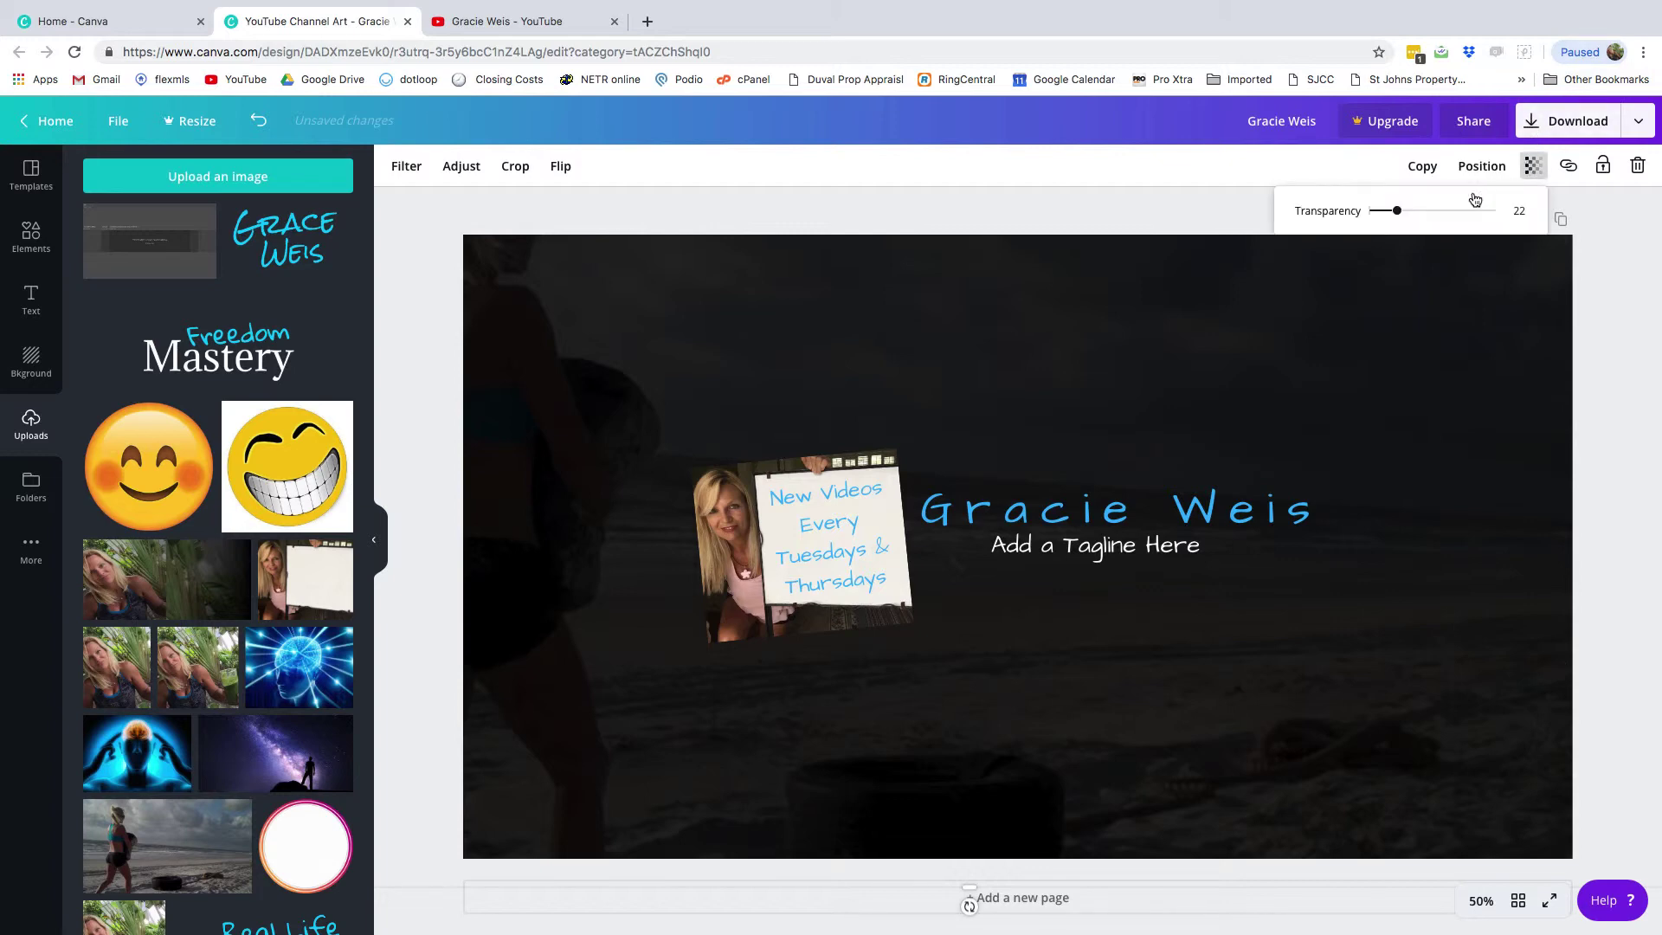
{"action": "left_click", "coordinate": [1416, 212]}
{"action": "left_click_drag", "start_coordinate": [1410, 215], "coordinate": [1403, 215]}
Flip the whiteboard photo horizontally and move the upload-schedule text left onto the mirrored whiteboard
{"action": "left_click", "coordinate": [721, 491]}
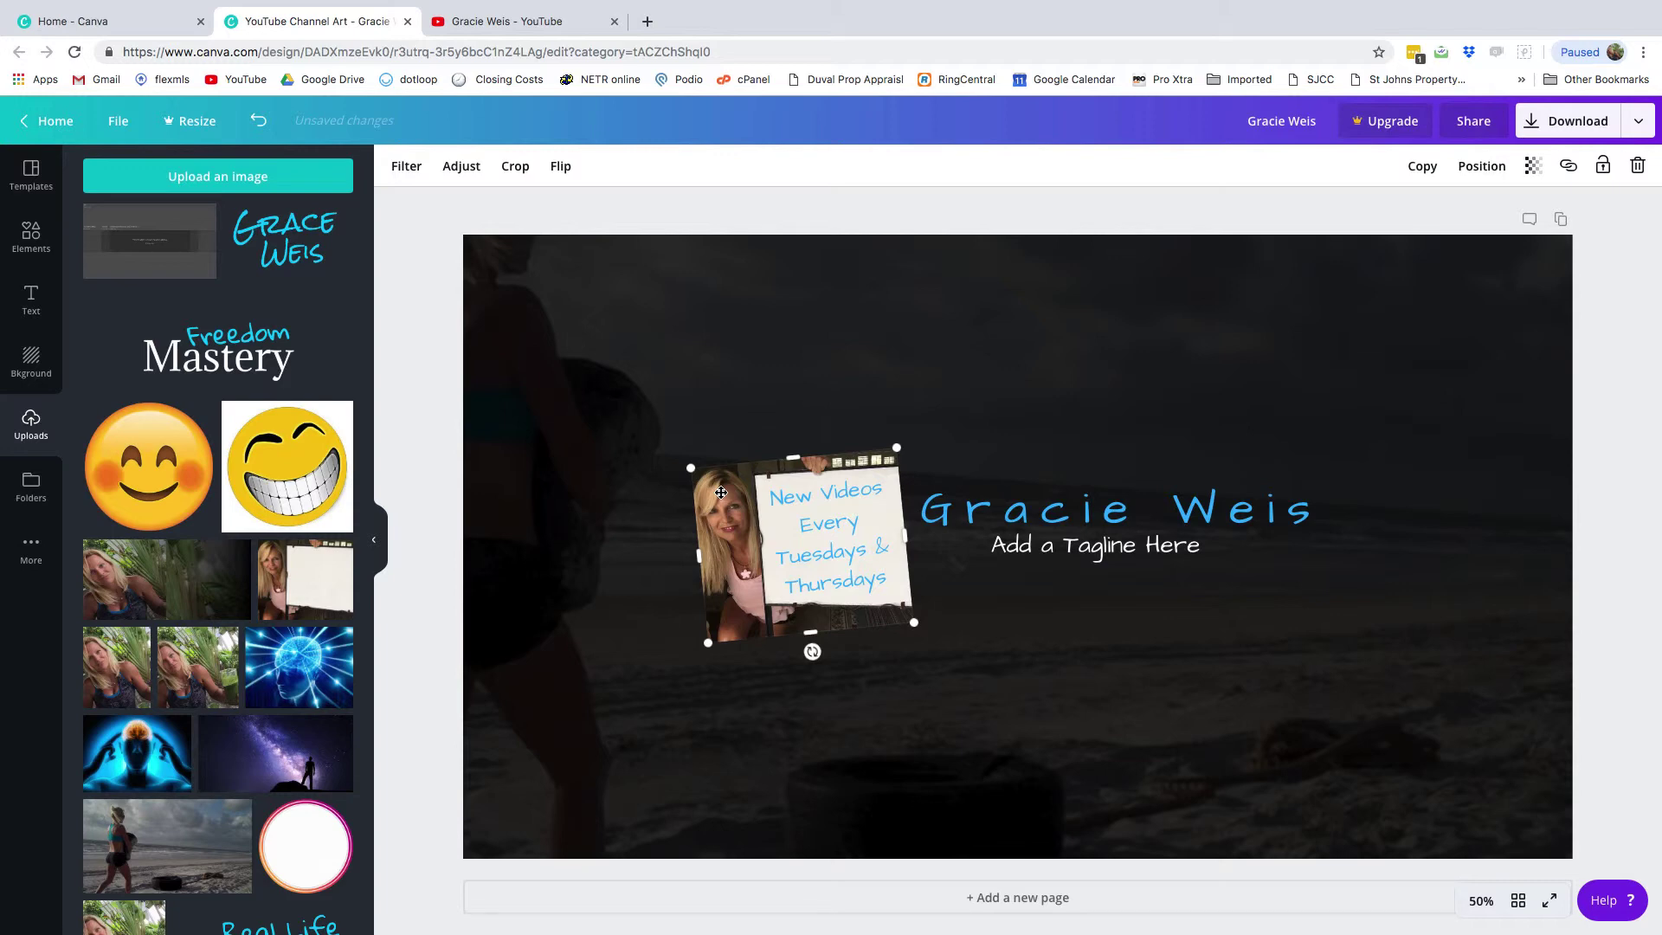
{"action": "left_click", "coordinate": [560, 168]}
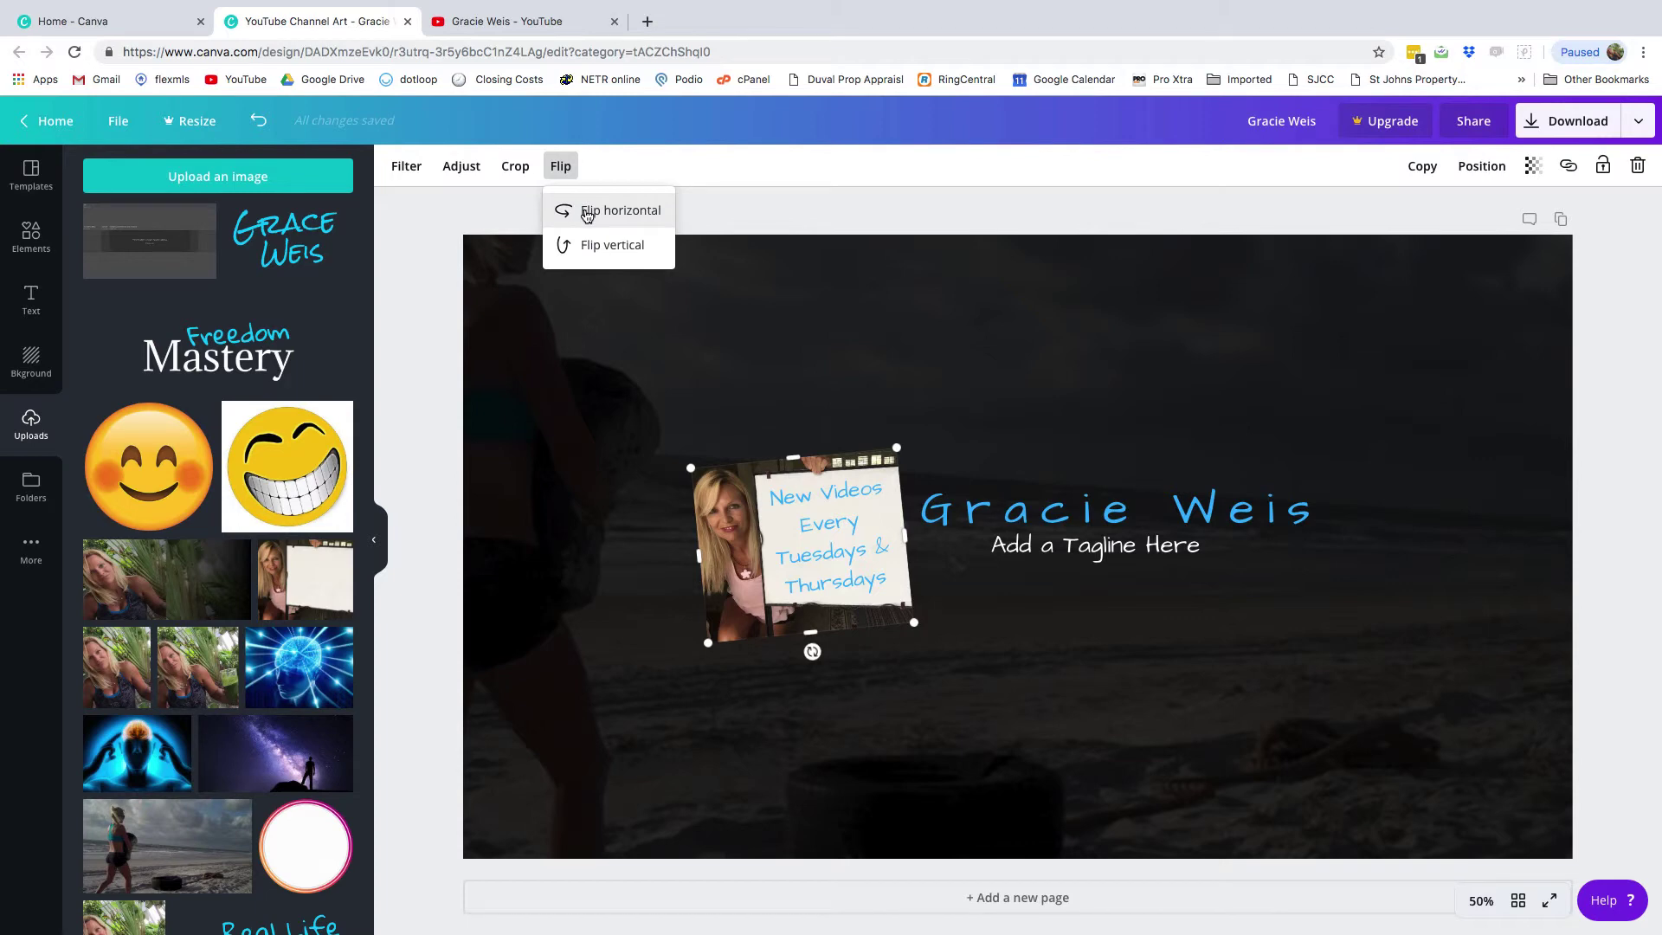
{"action": "left_click", "coordinate": [583, 214]}
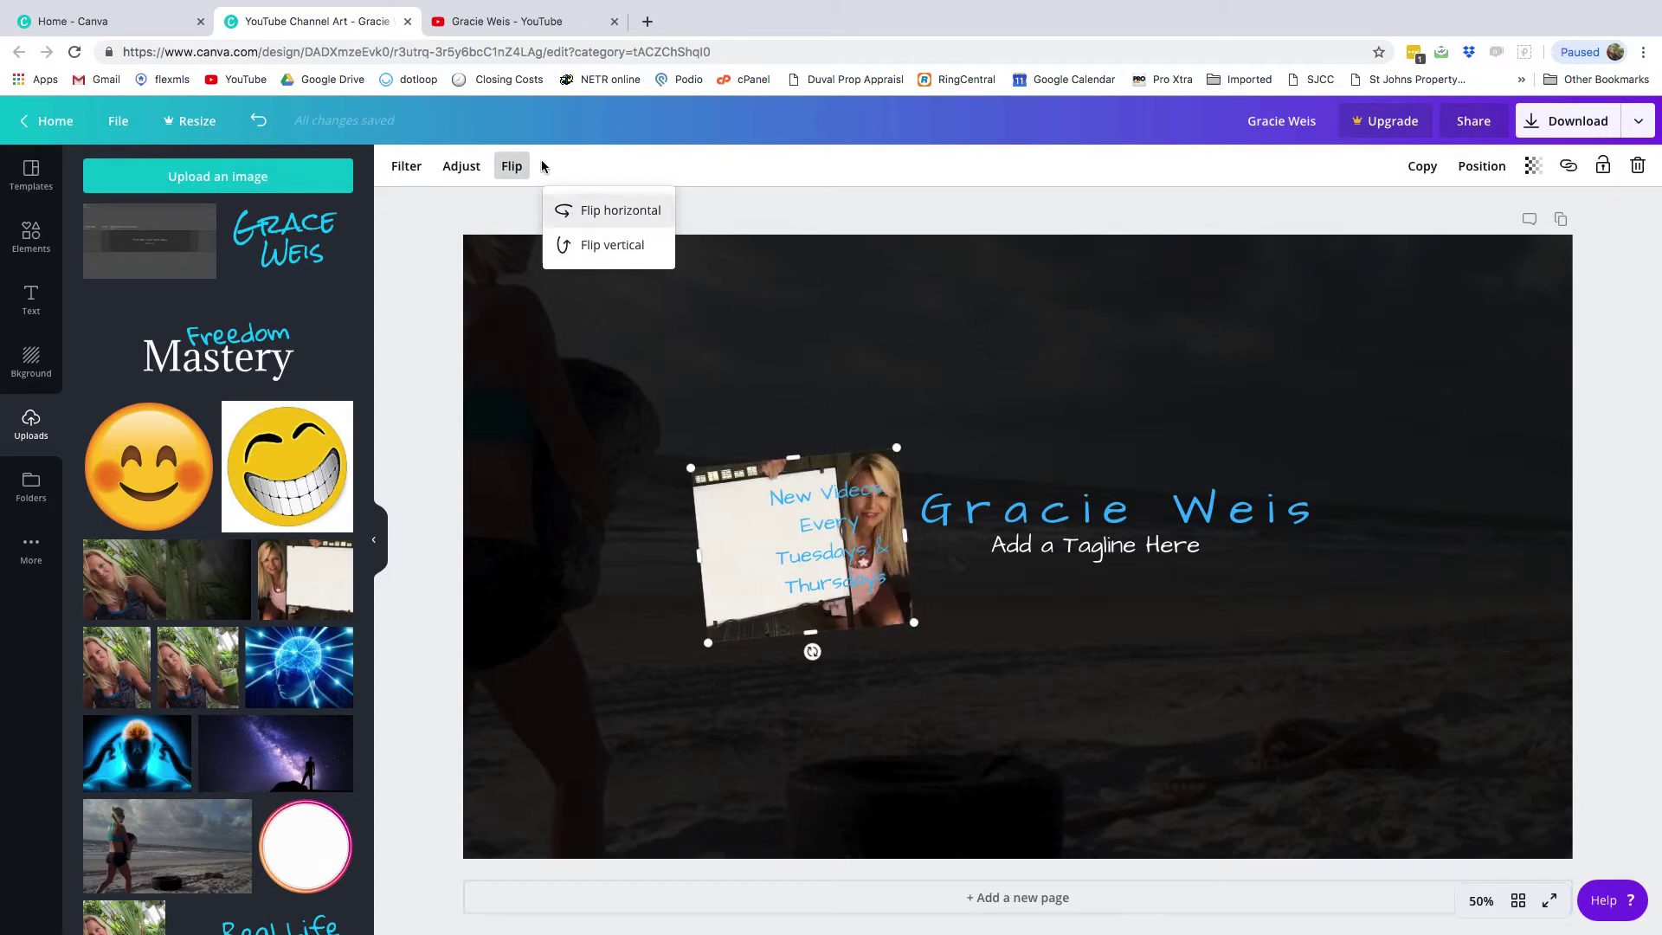
{"action": "left_click_drag", "start_coordinate": [822, 497], "coordinate": [763, 500]}
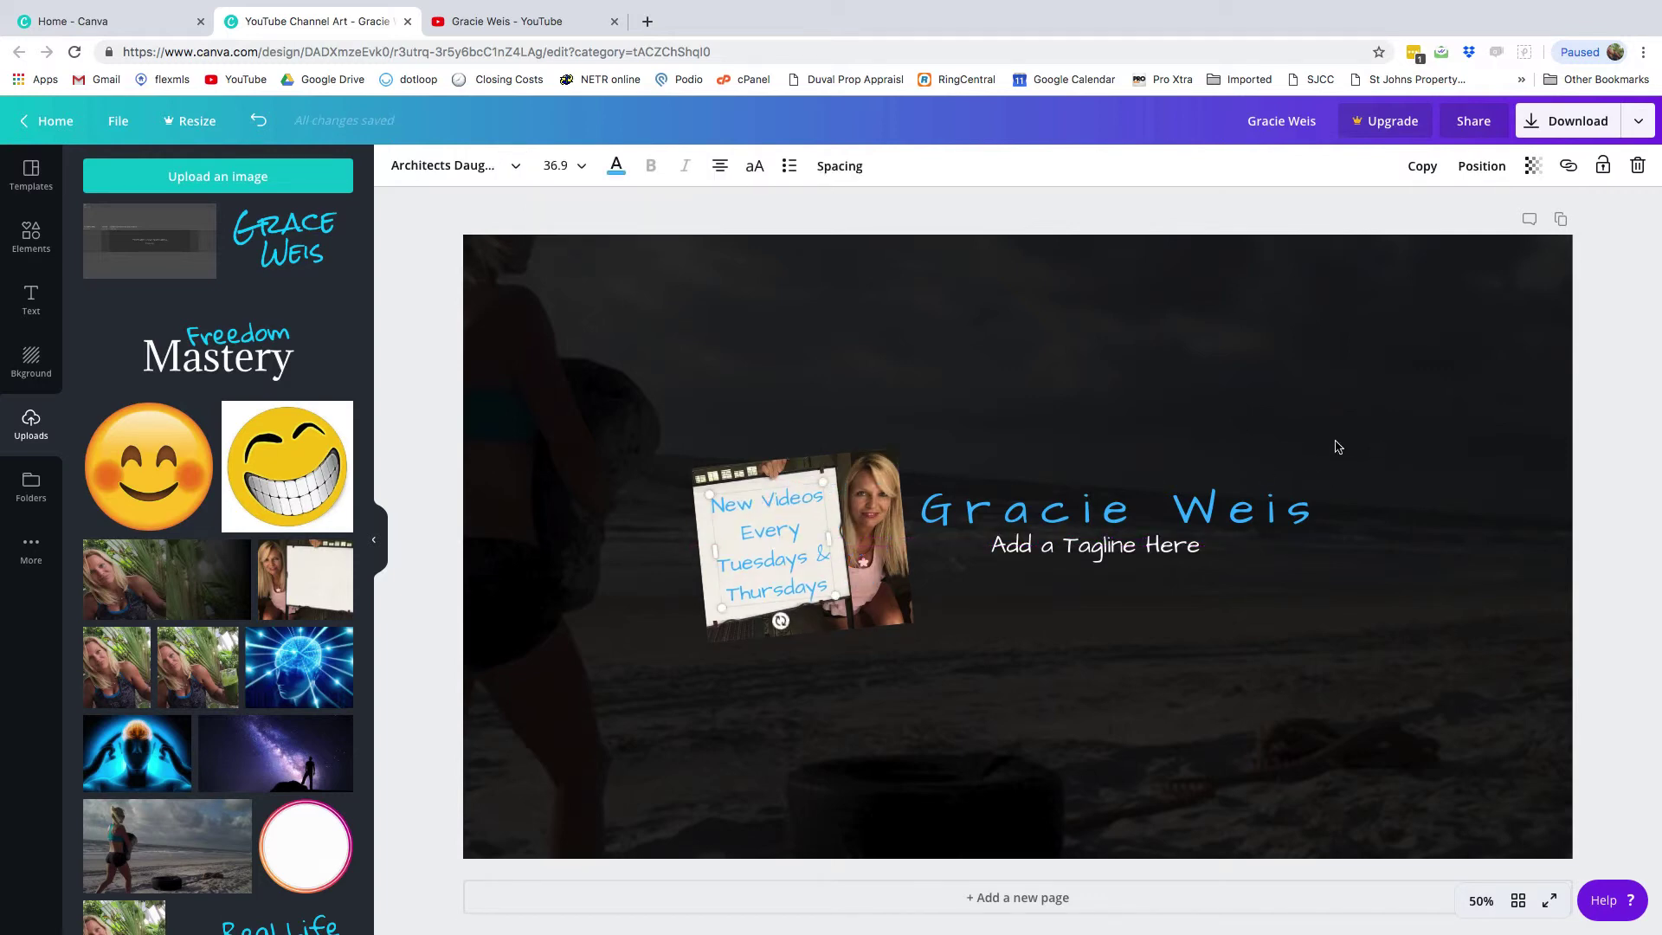
Adjust the whiteboard photo with brightness 2 and vignette 44
{"action": "left_click", "coordinate": [853, 479]}
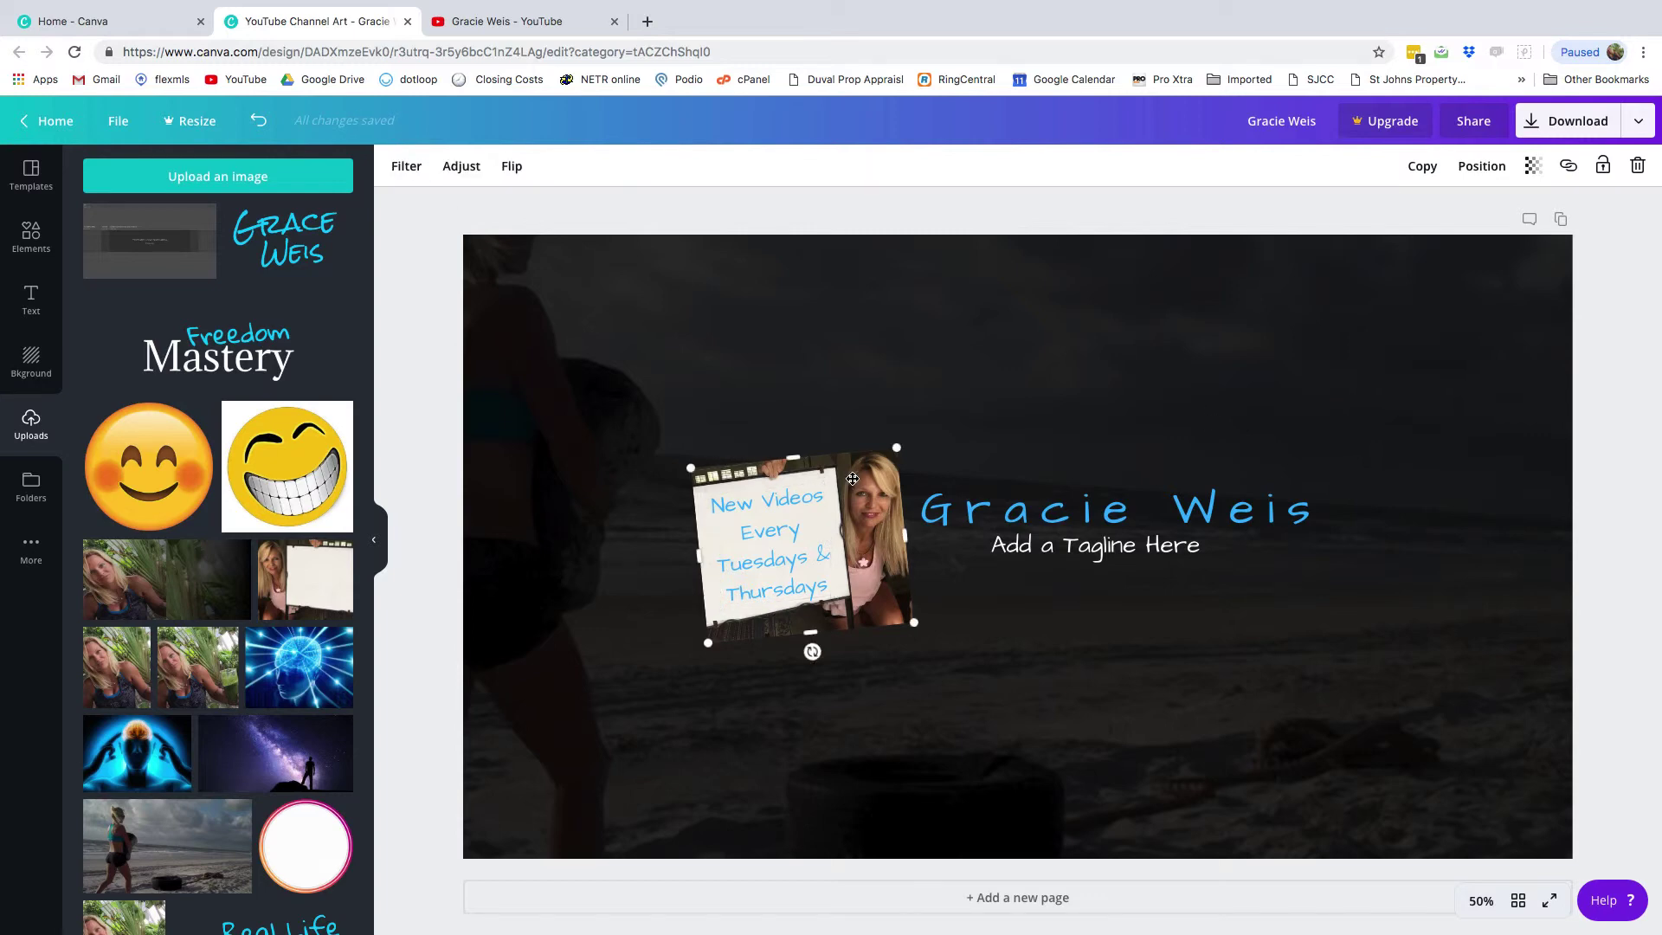
{"action": "left_click", "coordinate": [455, 169]}
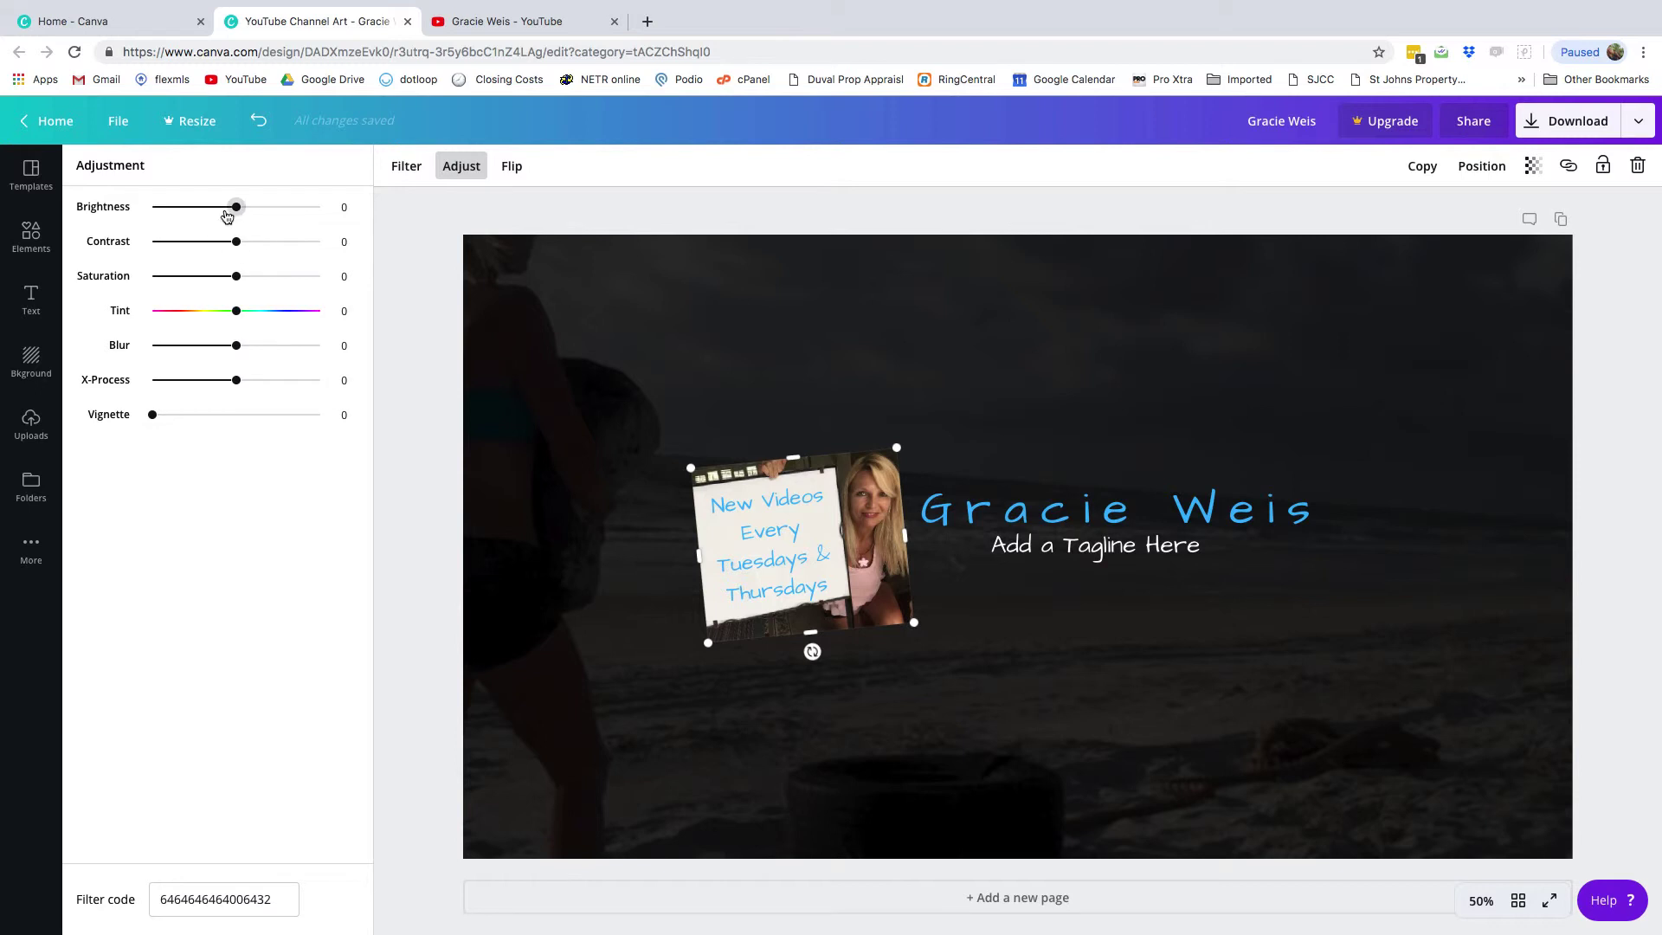
{"action": "mouse_move", "coordinate": [233, 210]}
{"action": "left_mouse_down"}
{"action": "mouse_move", "coordinate": [285, 216]}
{"action": "mouse_move", "coordinate": [239, 211]}
{"action": "left_mouse_up"}
{"action": "left_click_drag", "start_coordinate": [153, 417], "coordinate": [226, 415]}
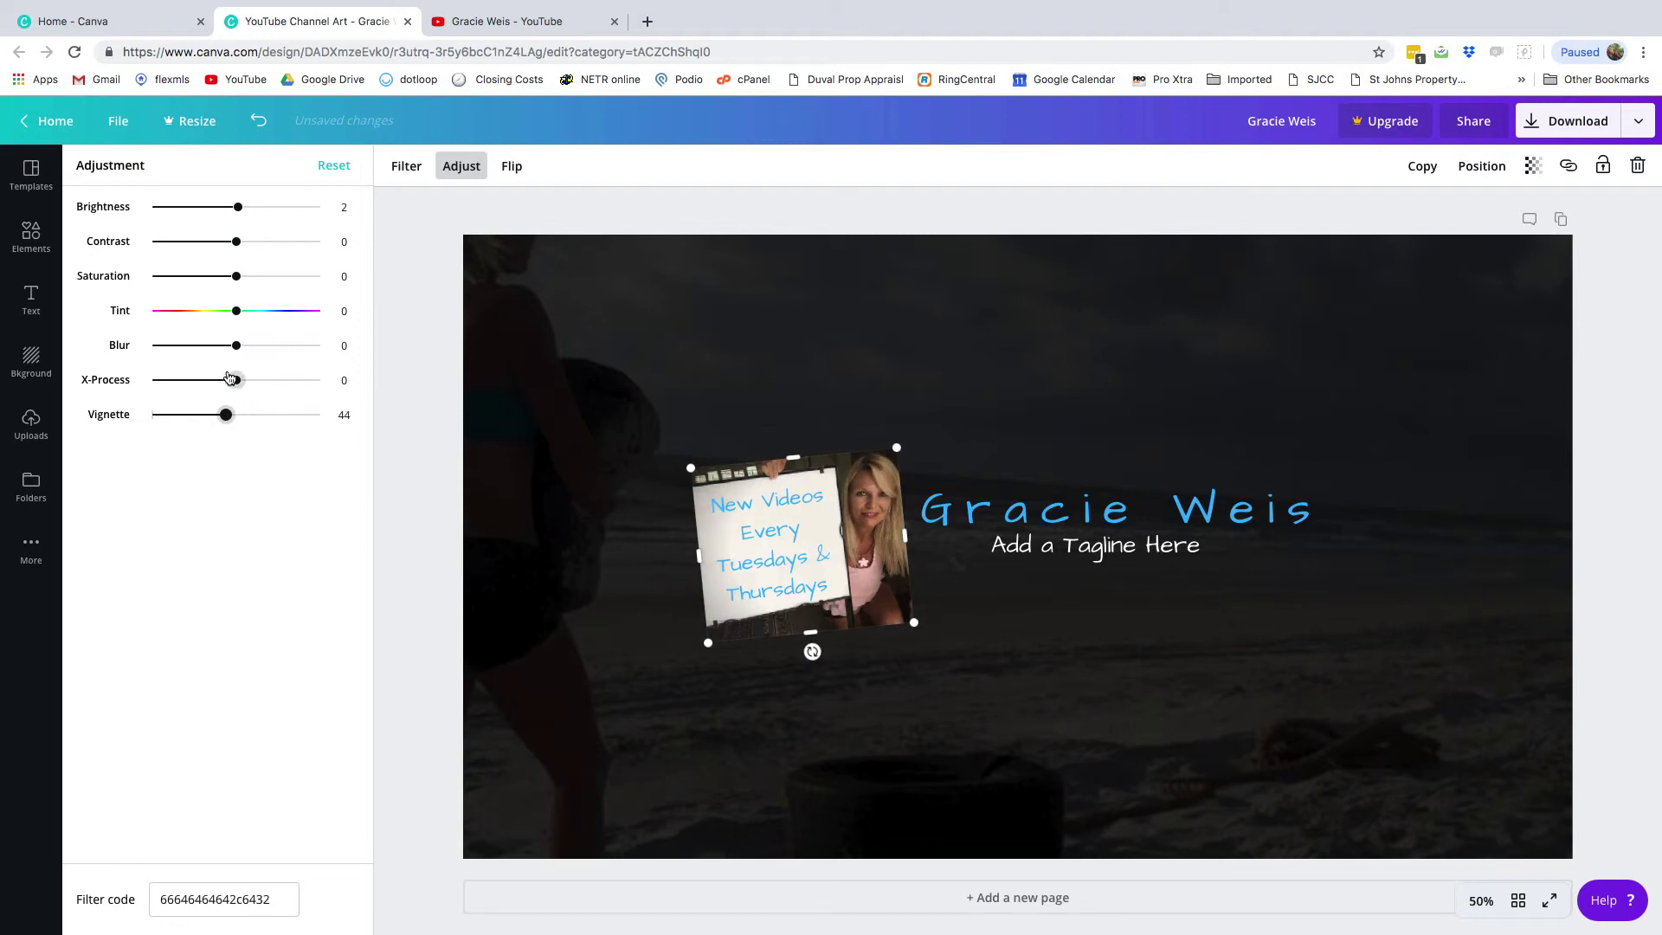
{"action": "mouse_move", "coordinate": [232, 275]}
{"action": "left_mouse_down"}
{"action": "mouse_move", "coordinate": [297, 276]}
{"action": "mouse_move", "coordinate": [236, 277]}
{"action": "left_mouse_up"}
Try the Dare, Peony, Dalliance, Street, Greyscale and Drama filters on the whiteboard photo and return it to None
{"action": "left_click", "coordinate": [408, 168]}
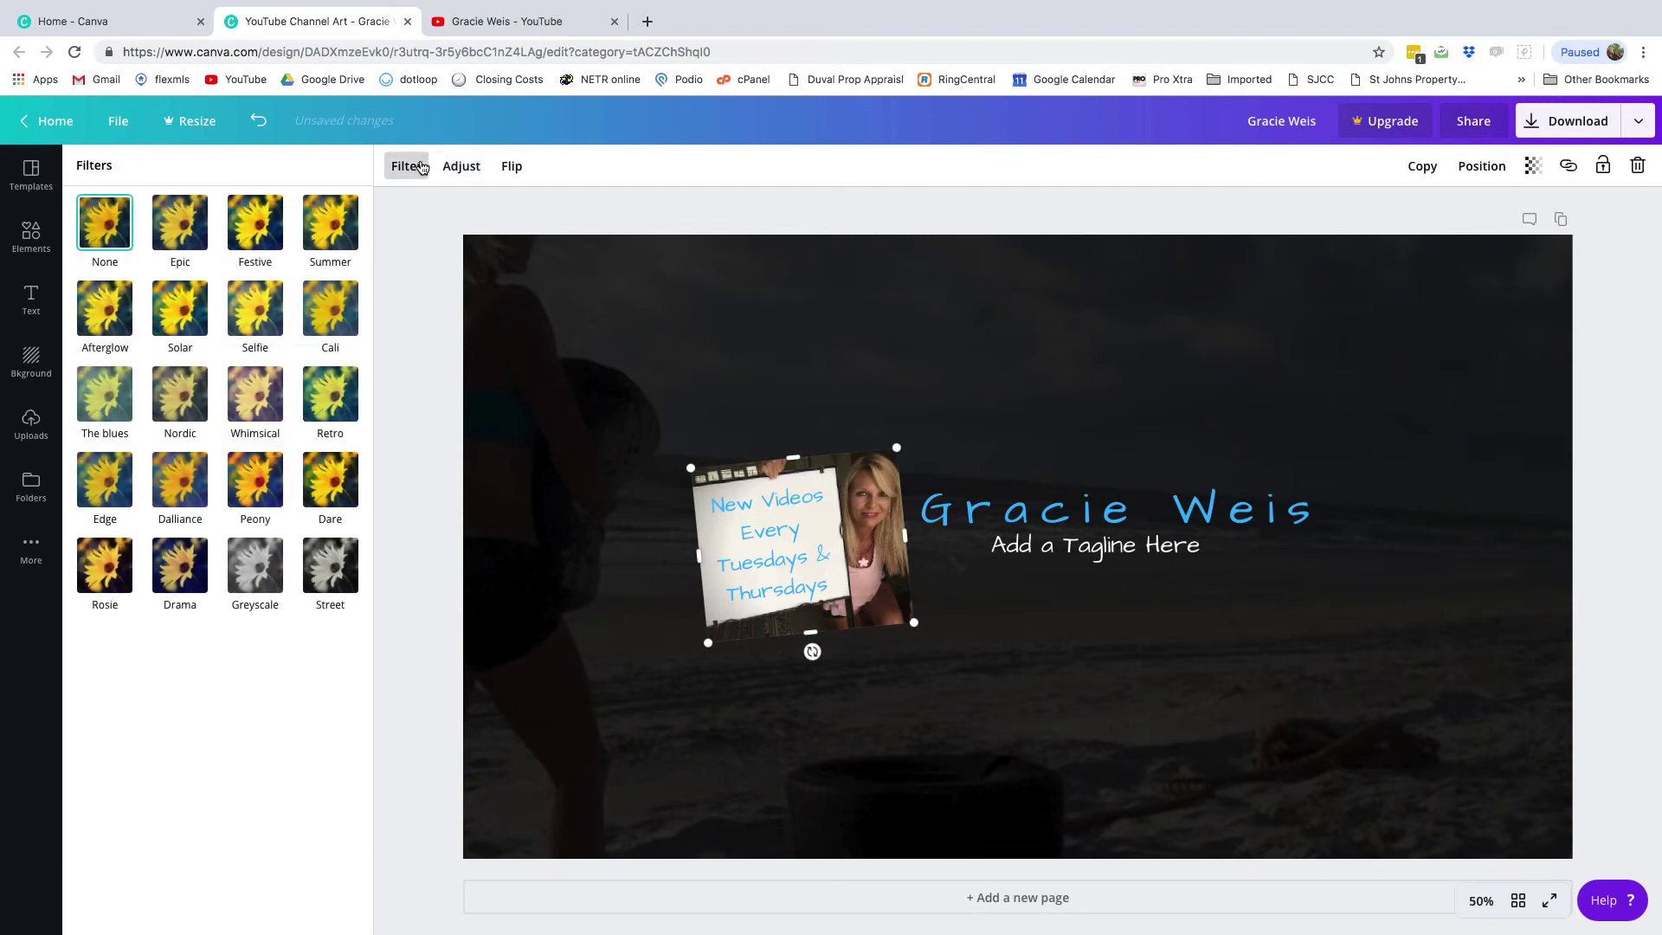
{"action": "left_click", "coordinate": [338, 482]}
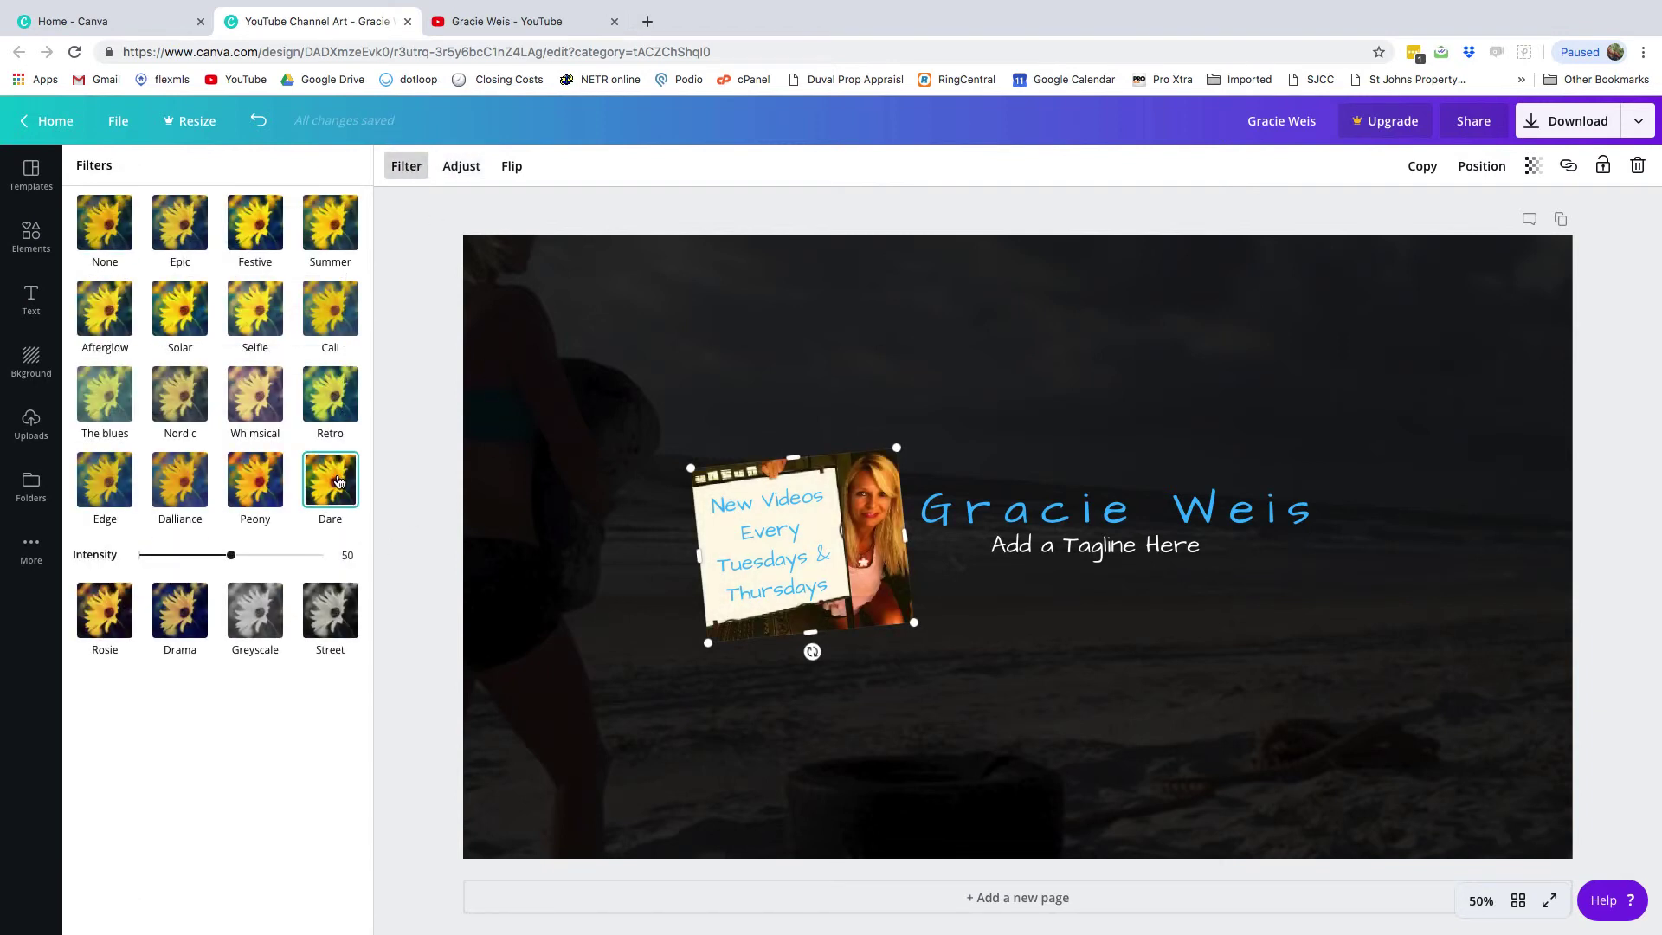
{"action": "left_click", "coordinate": [256, 480]}
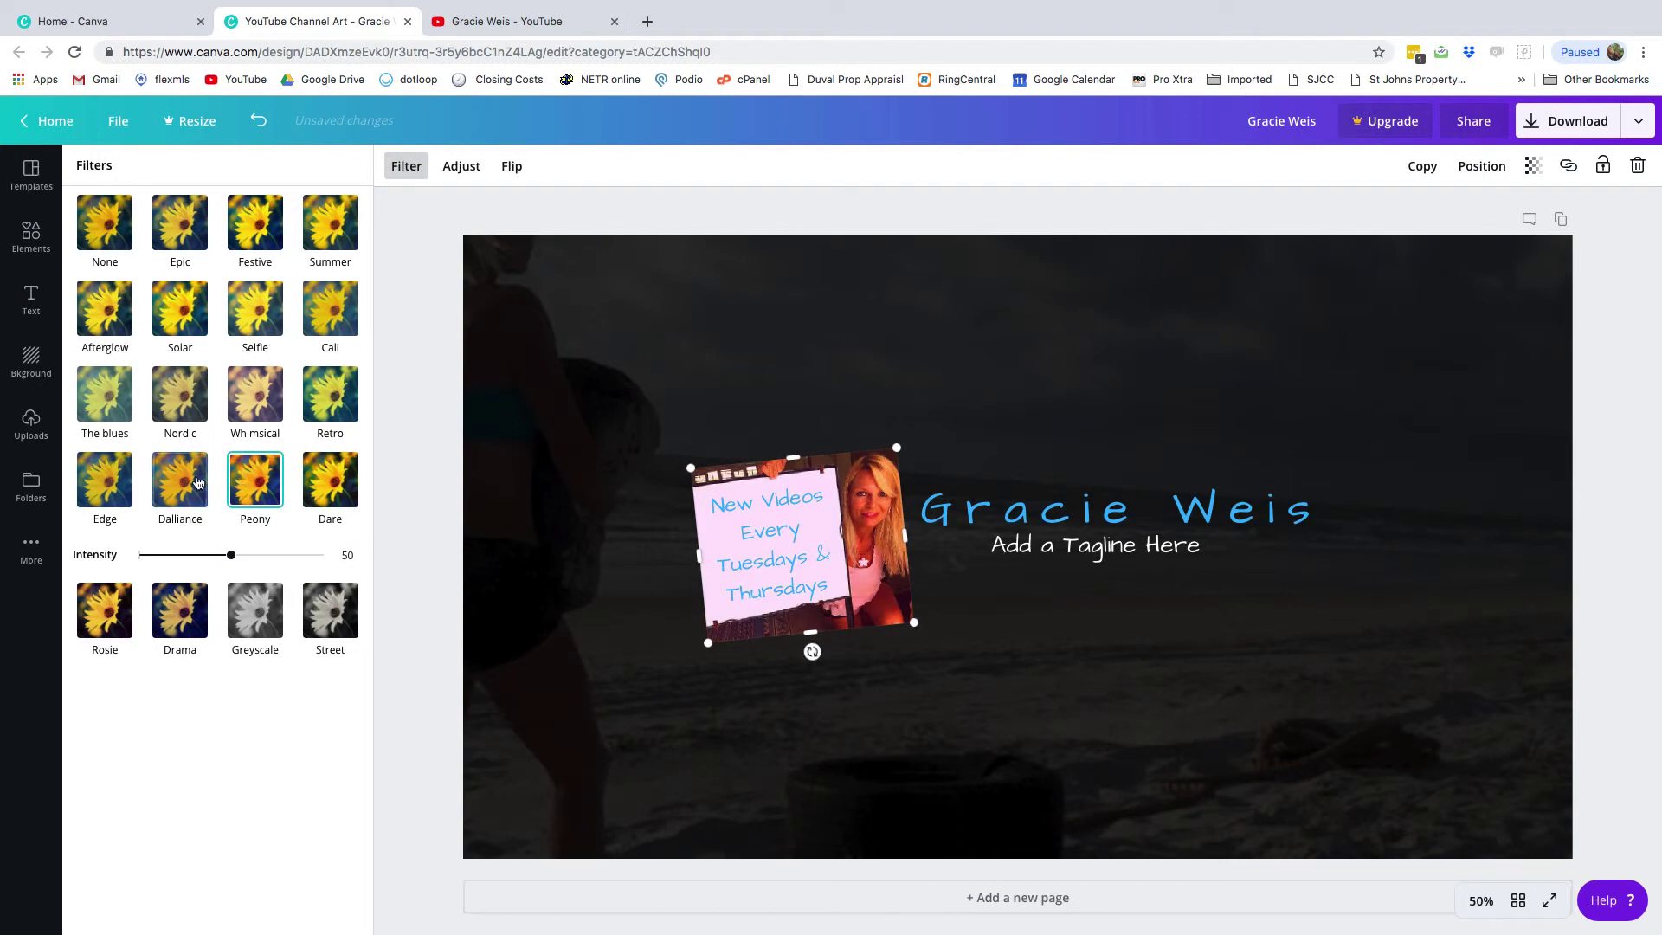
{"action": "left_click", "coordinate": [198, 482]}
{"action": "left_click", "coordinate": [330, 610]}
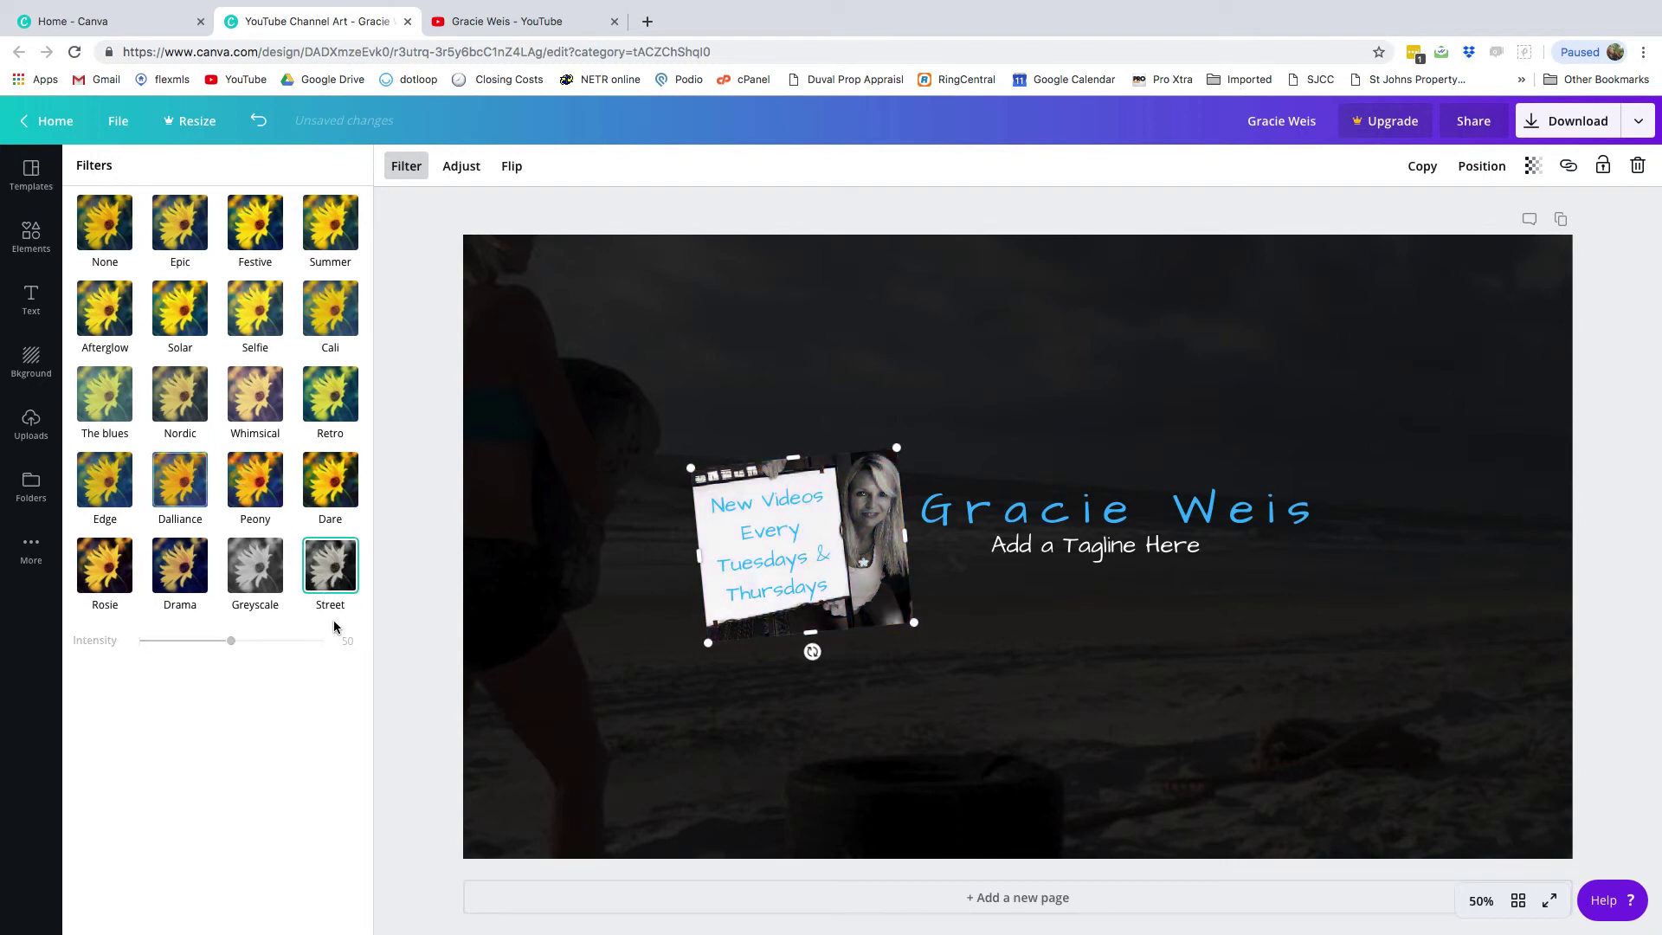
{"action": "left_click", "coordinate": [270, 600]}
{"action": "left_click", "coordinate": [174, 567]}
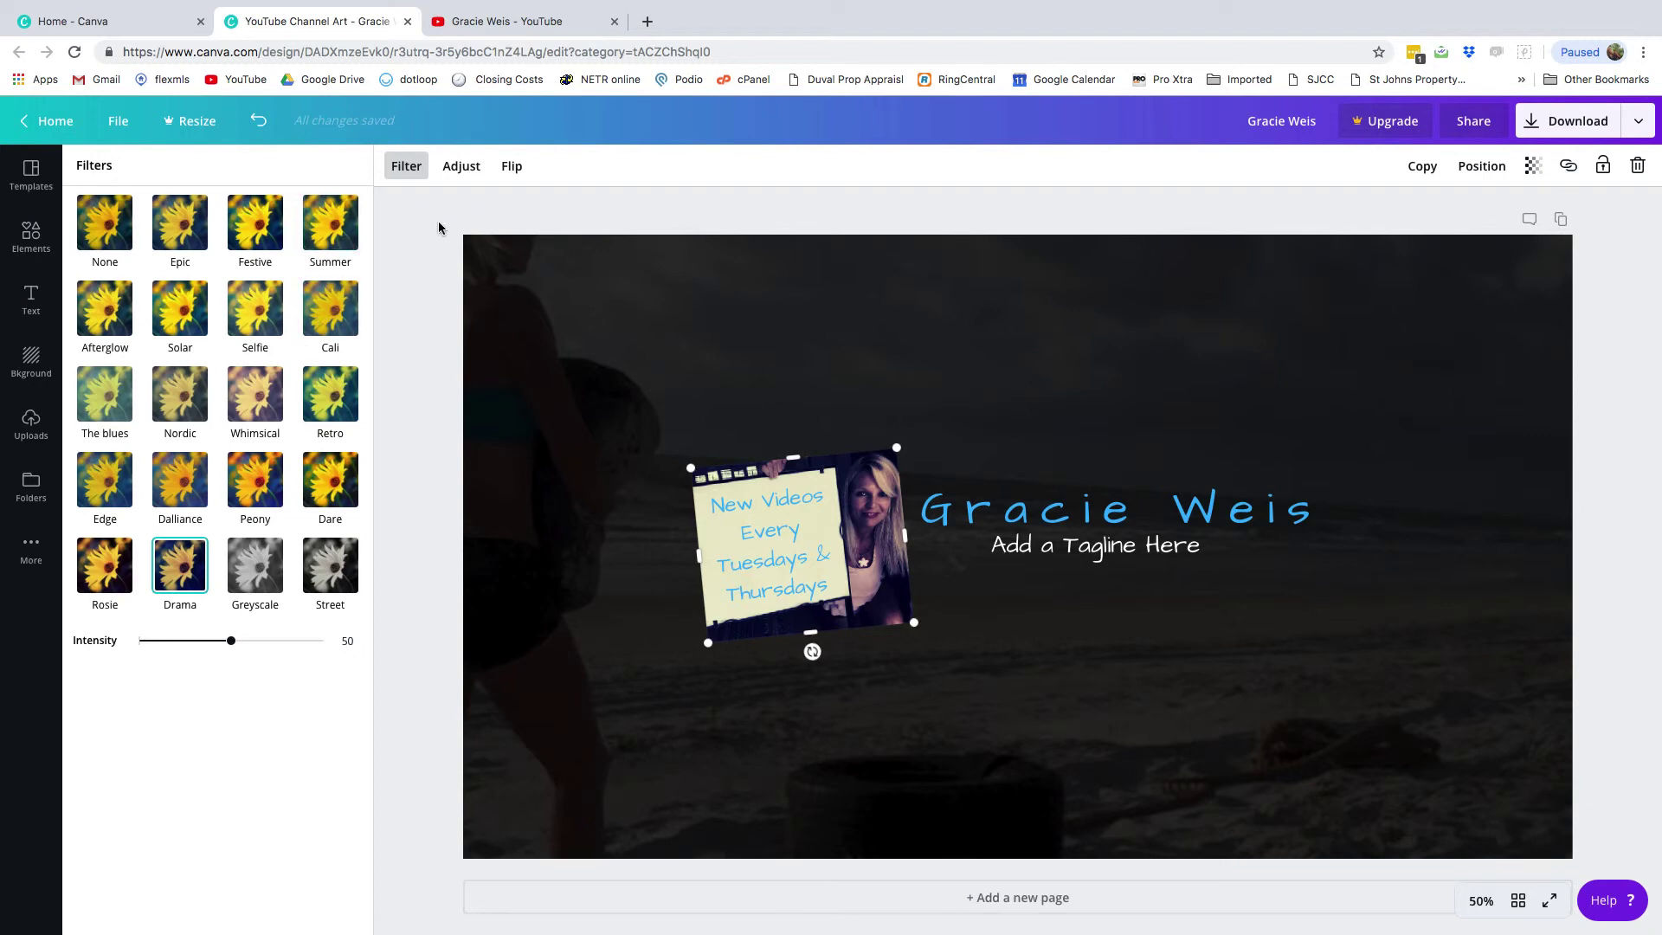
{"action": "left_click", "coordinate": [128, 223]}
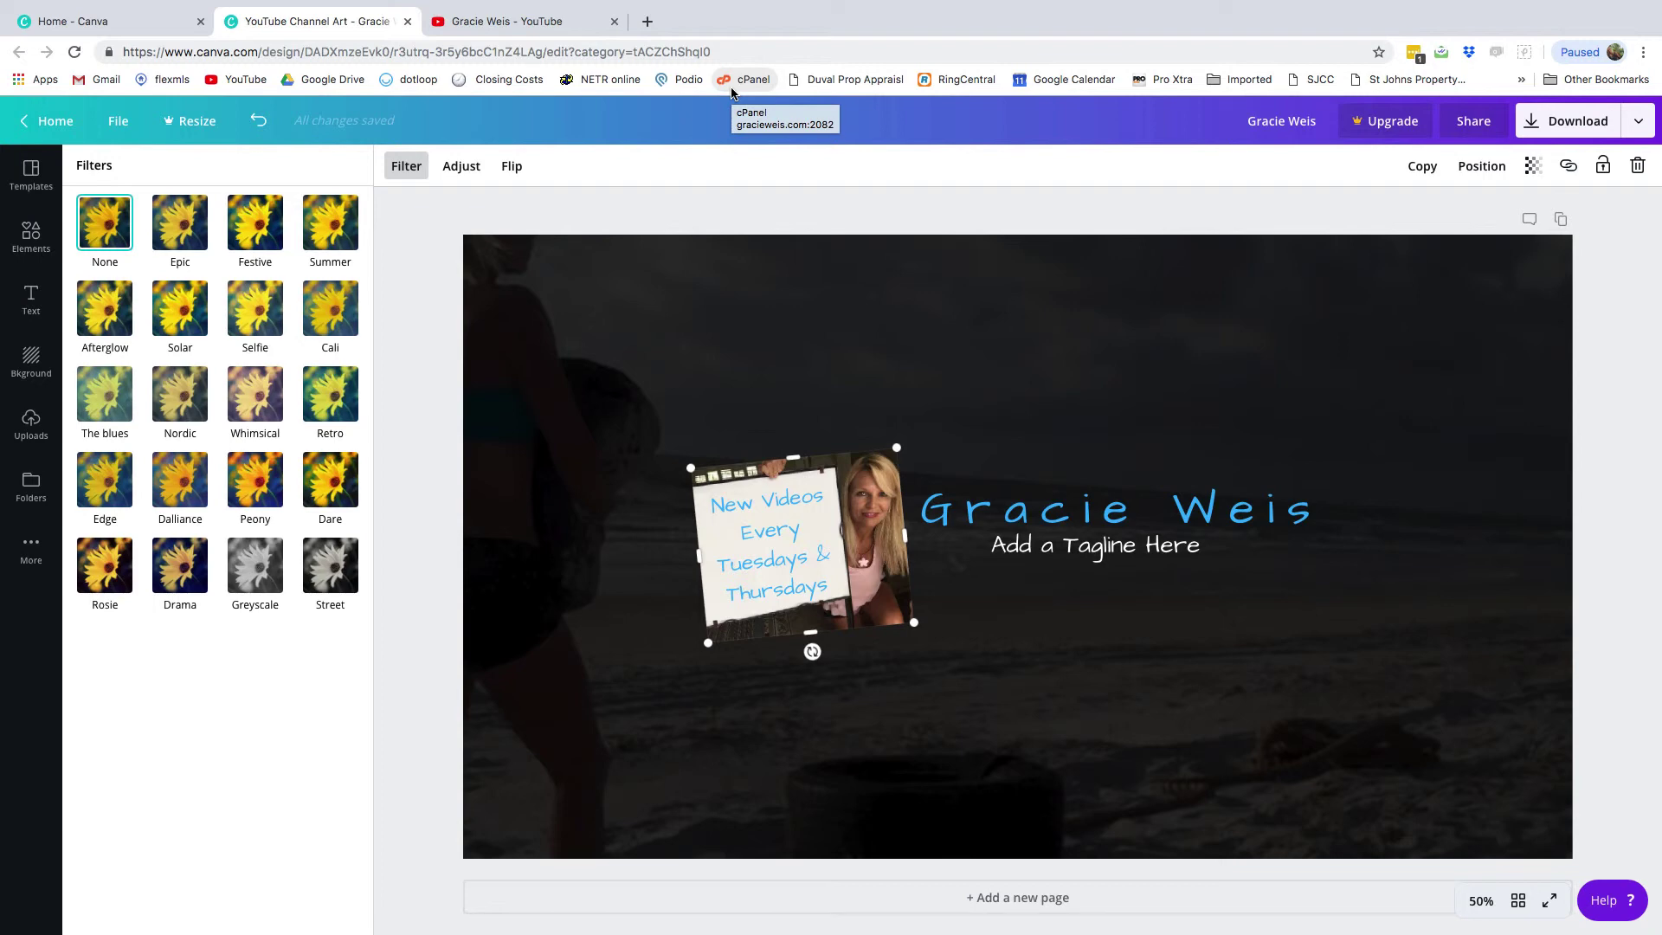
Download the finished channel art as a PNG and place the downloaded file on the desktop
{"action": "left_click", "coordinate": [935, 308]}
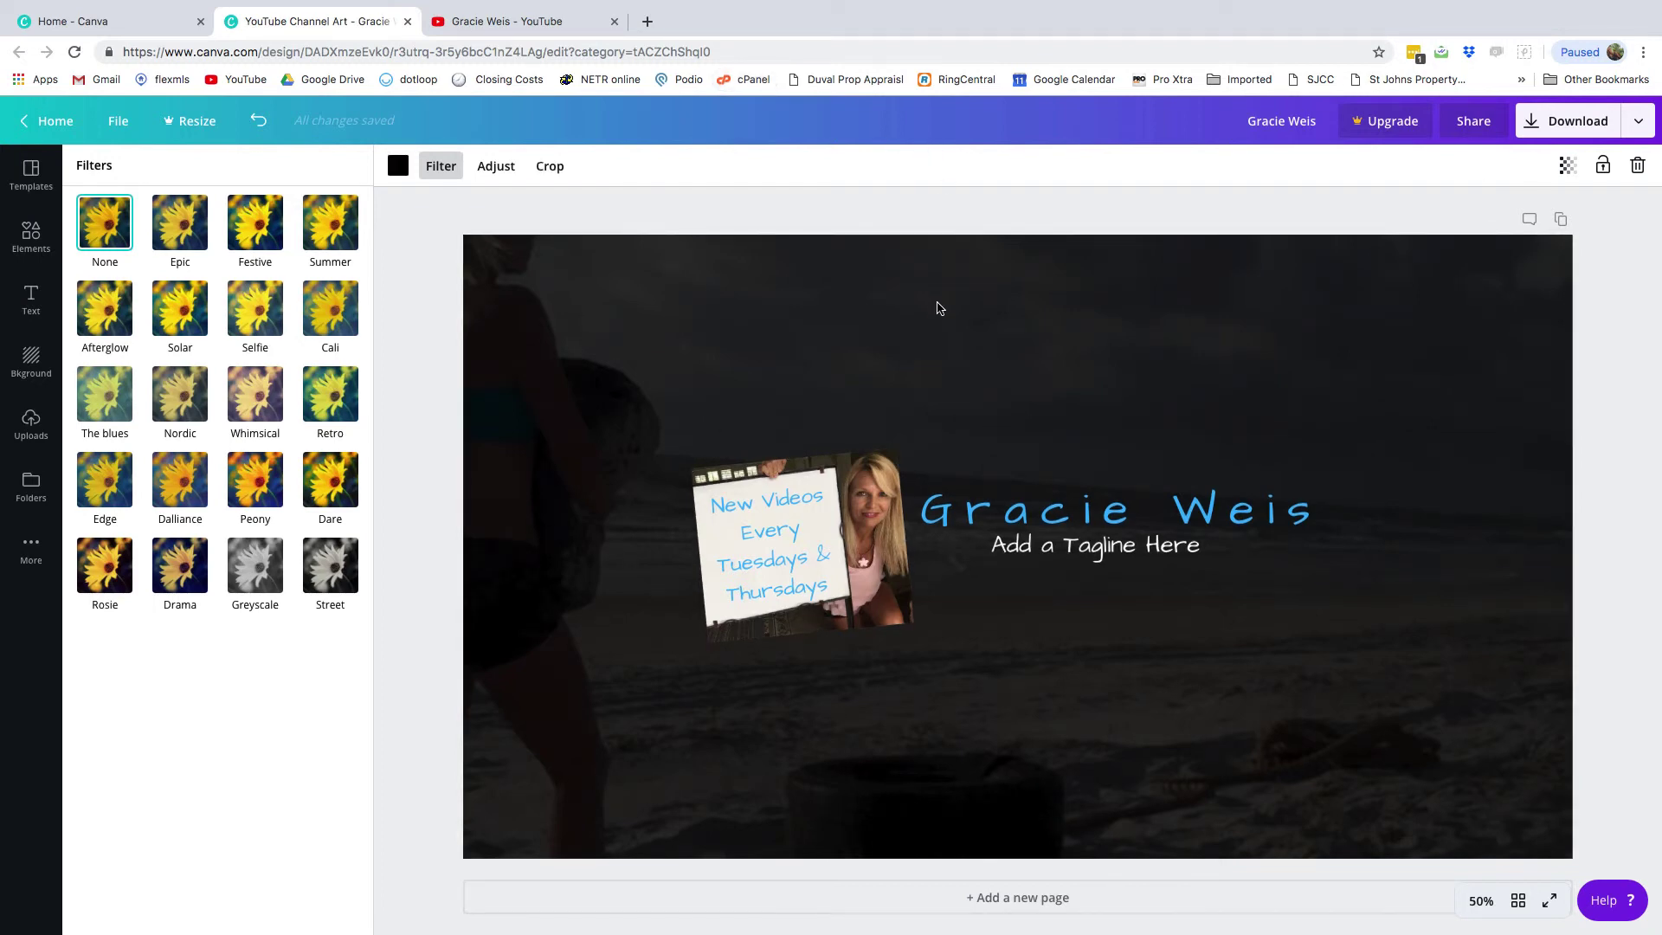
{"action": "left_click", "coordinate": [1582, 124]}
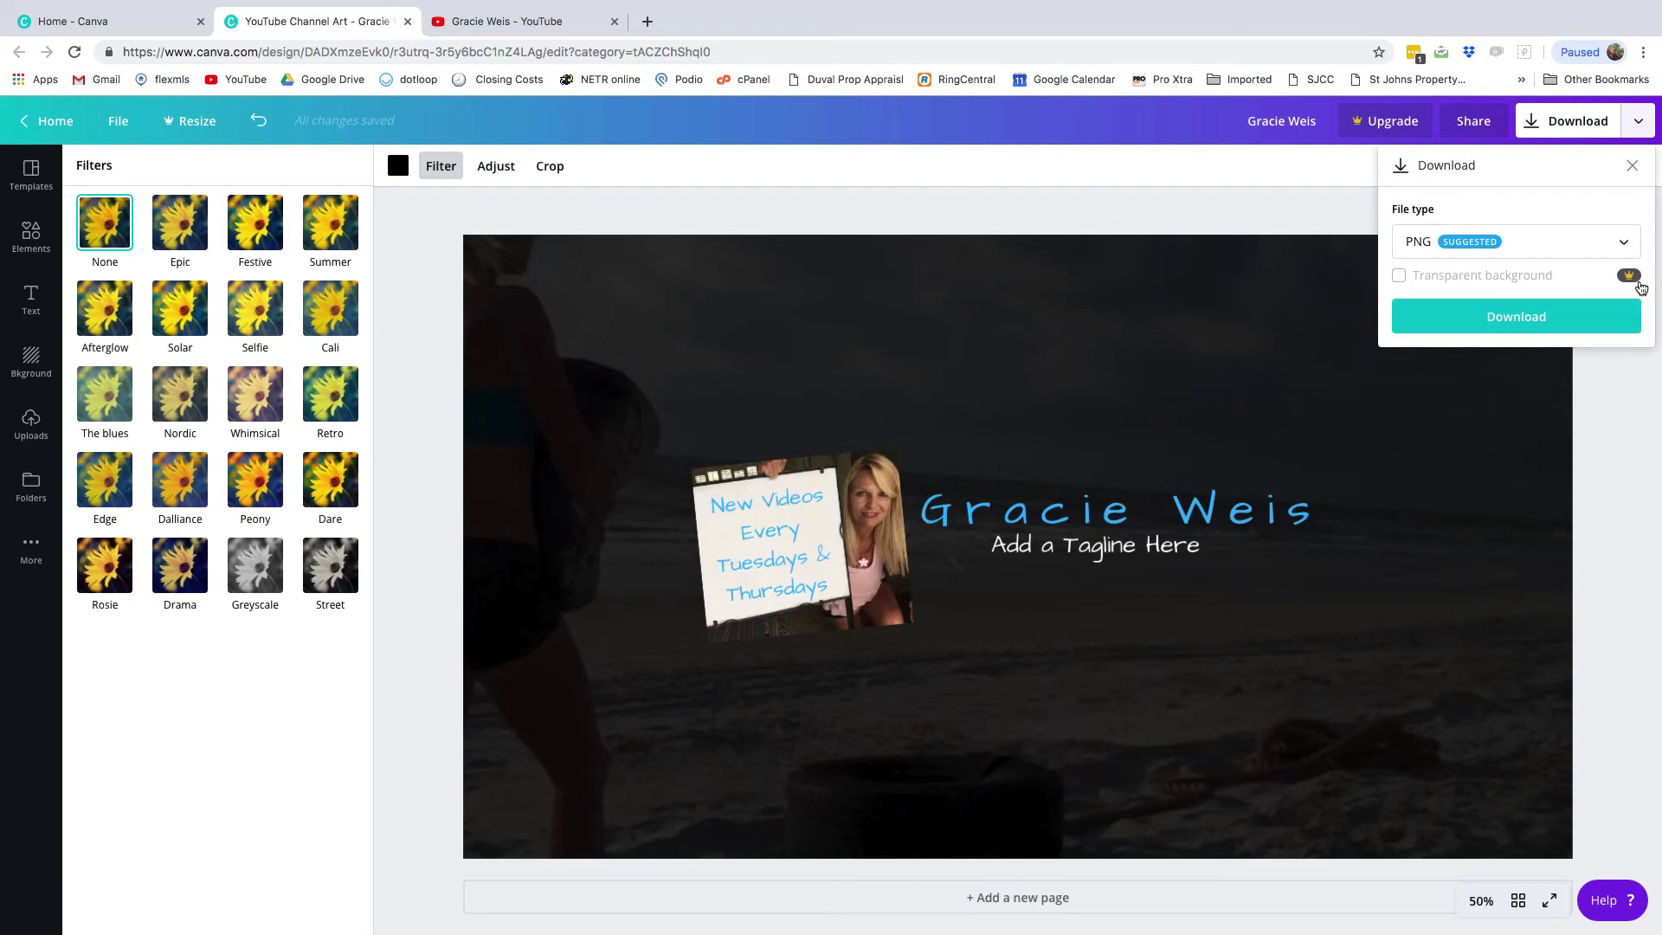
{"action": "left_click", "coordinate": [1515, 316]}
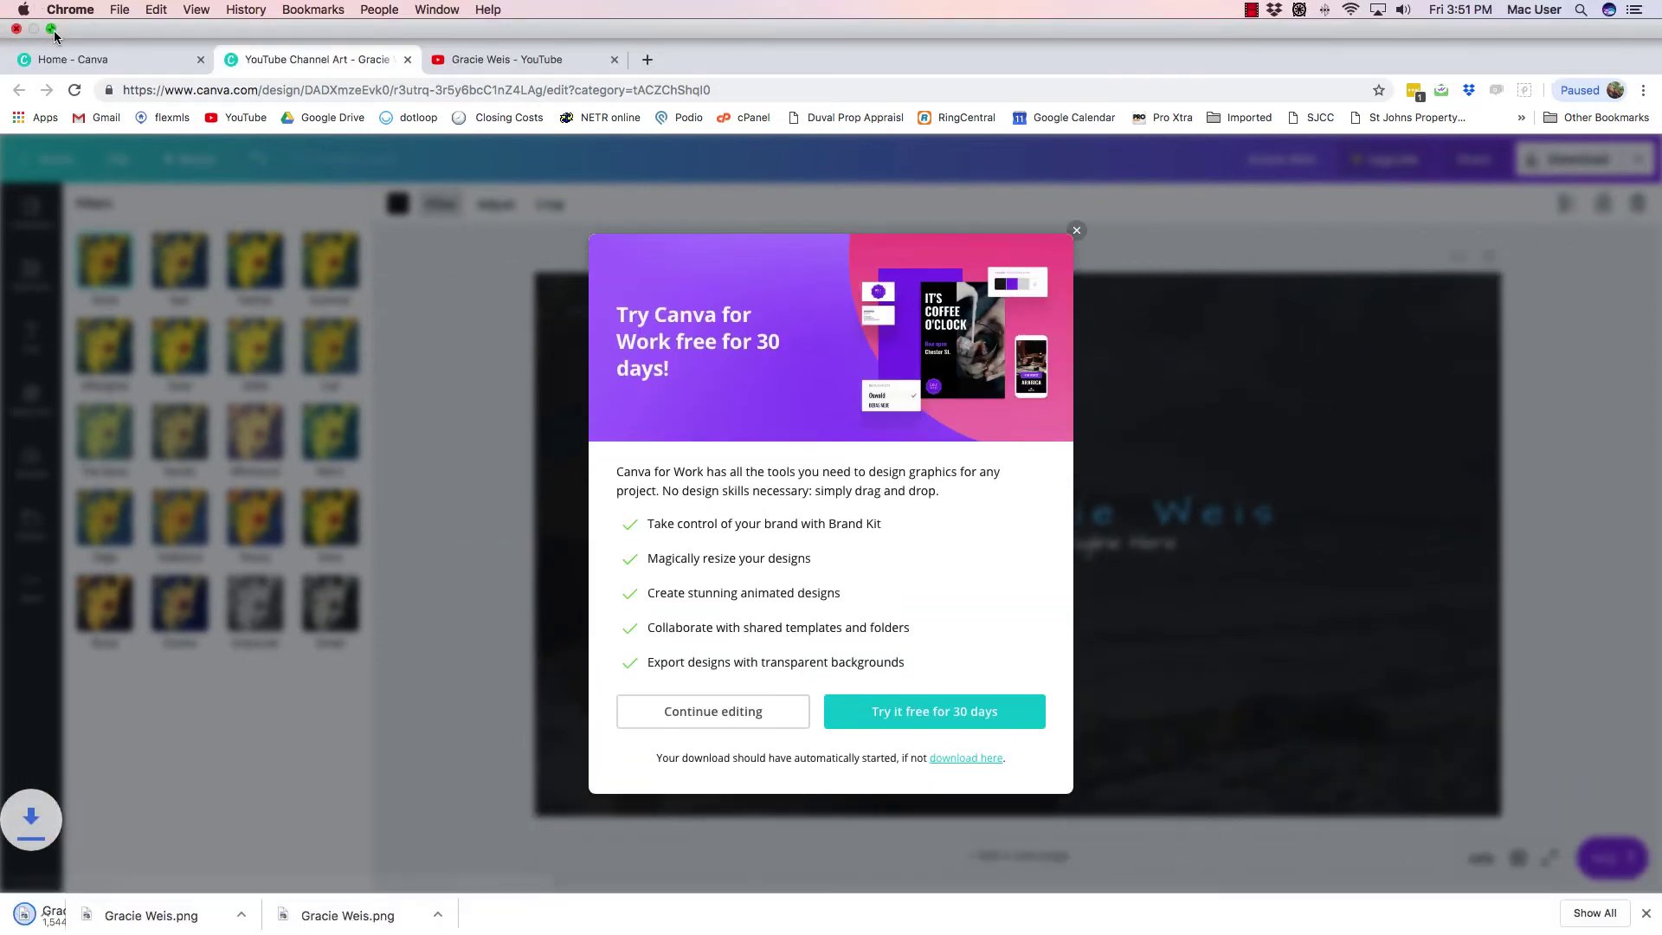
{"action": "left_click", "coordinate": [54, 30]}
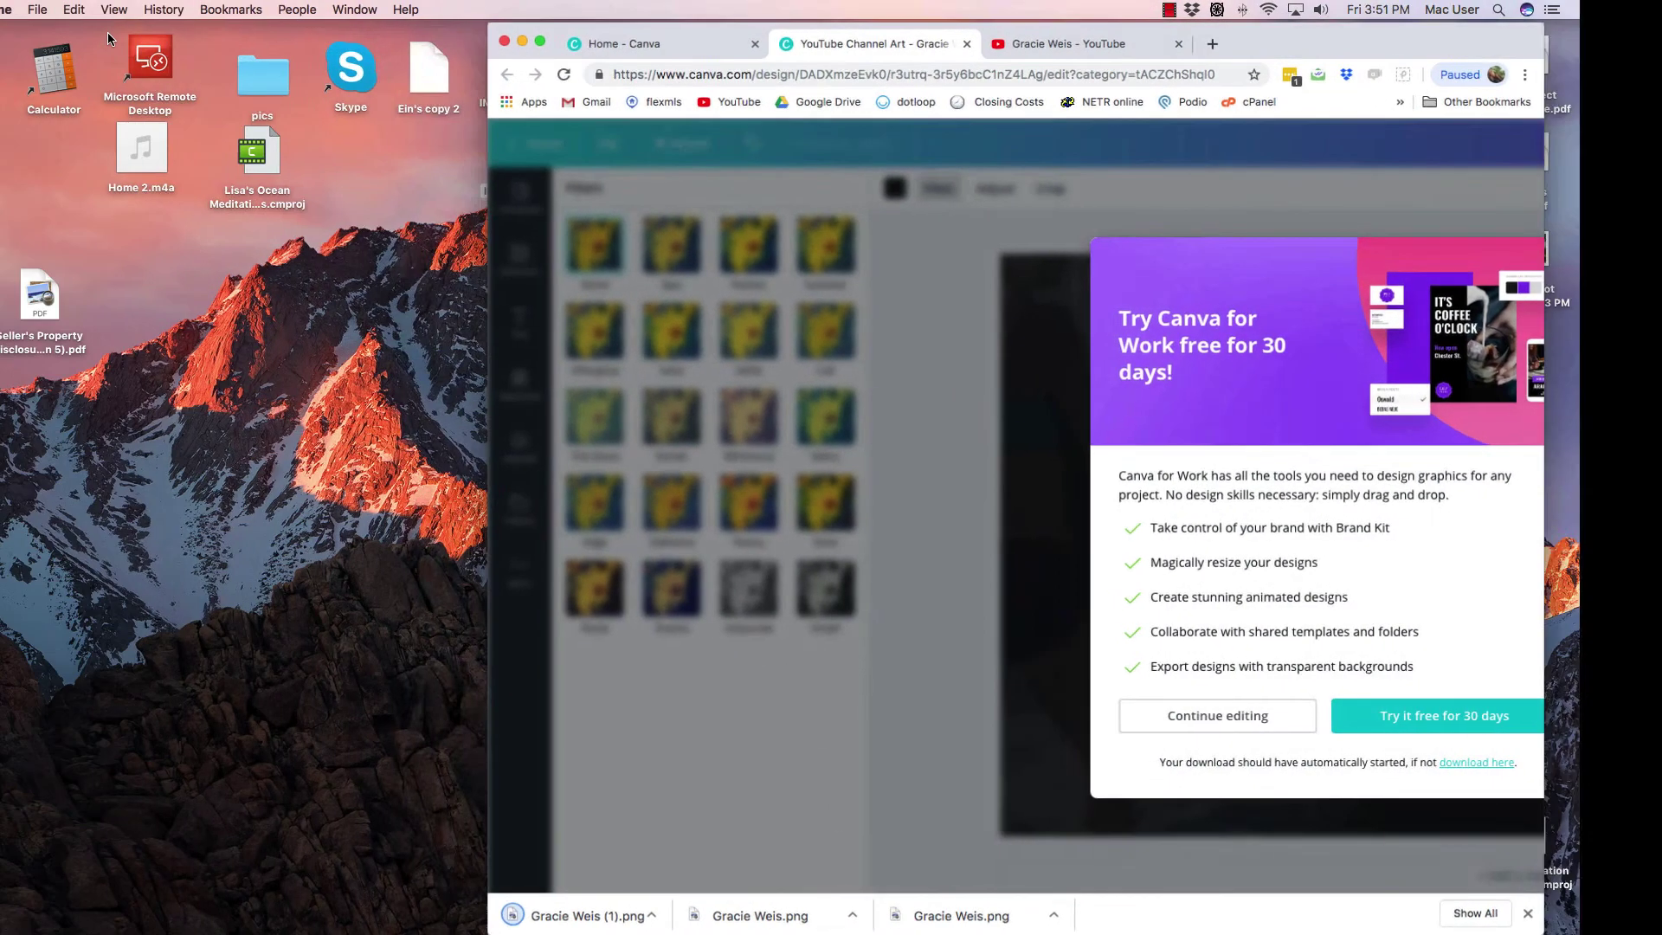
{"action": "left_click_drag", "start_coordinate": [685, 904], "coordinate": [197, 688]}
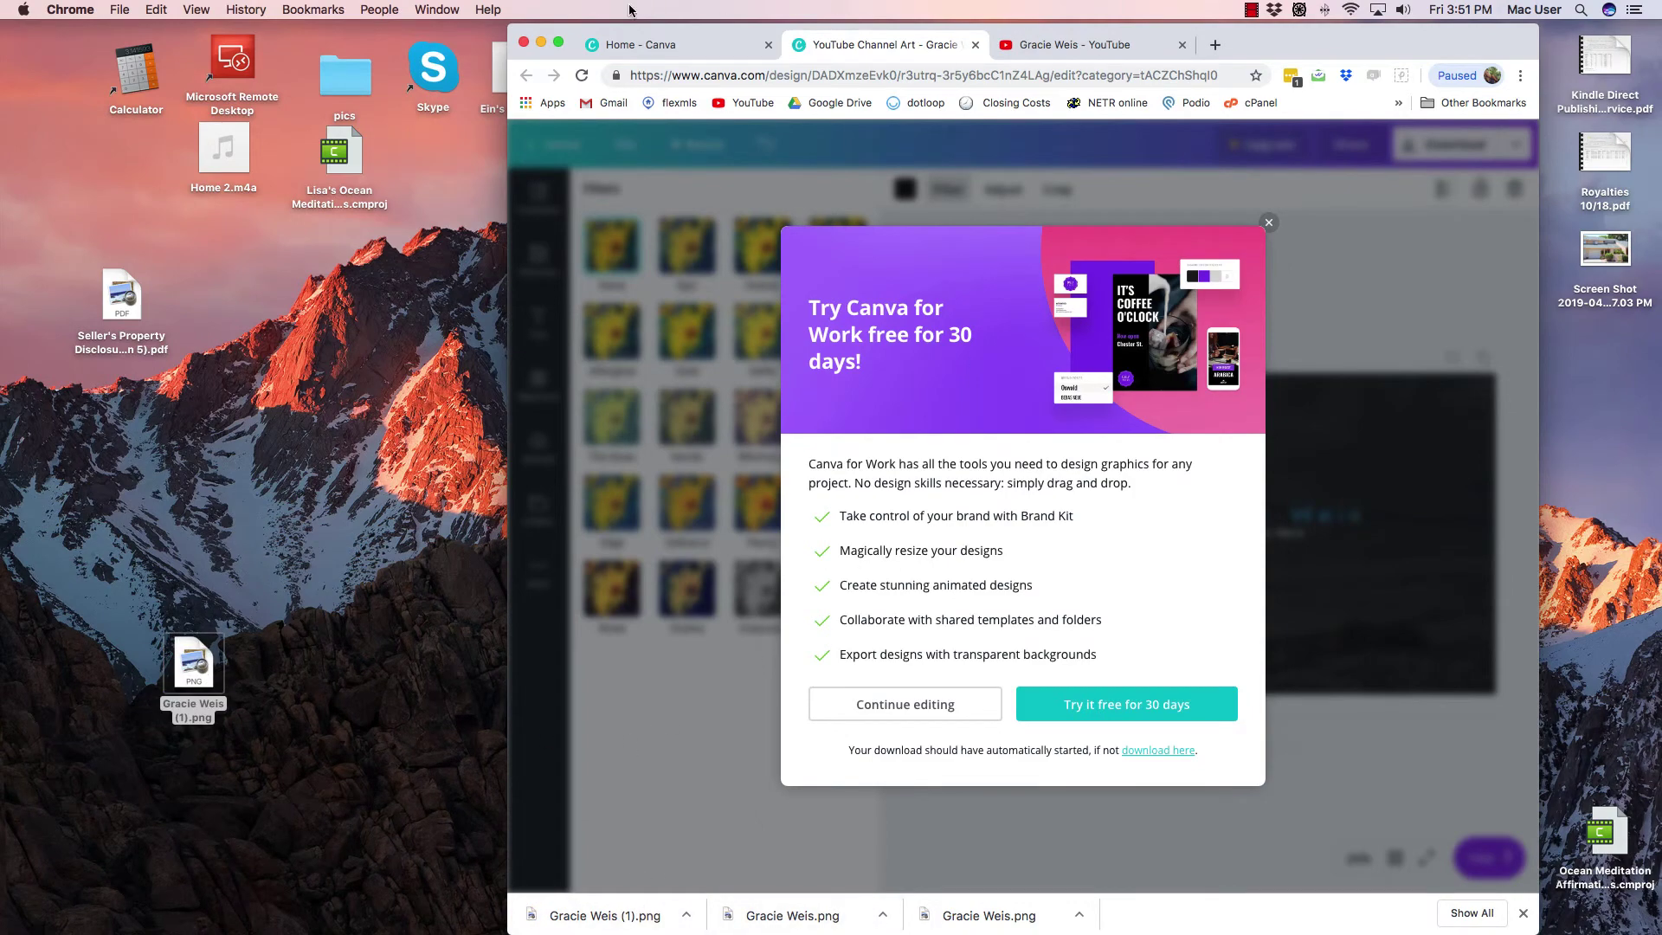
Switch to the YouTube channel page and open the channel art editor for the banner
{"action": "left_click", "coordinate": [555, 41]}
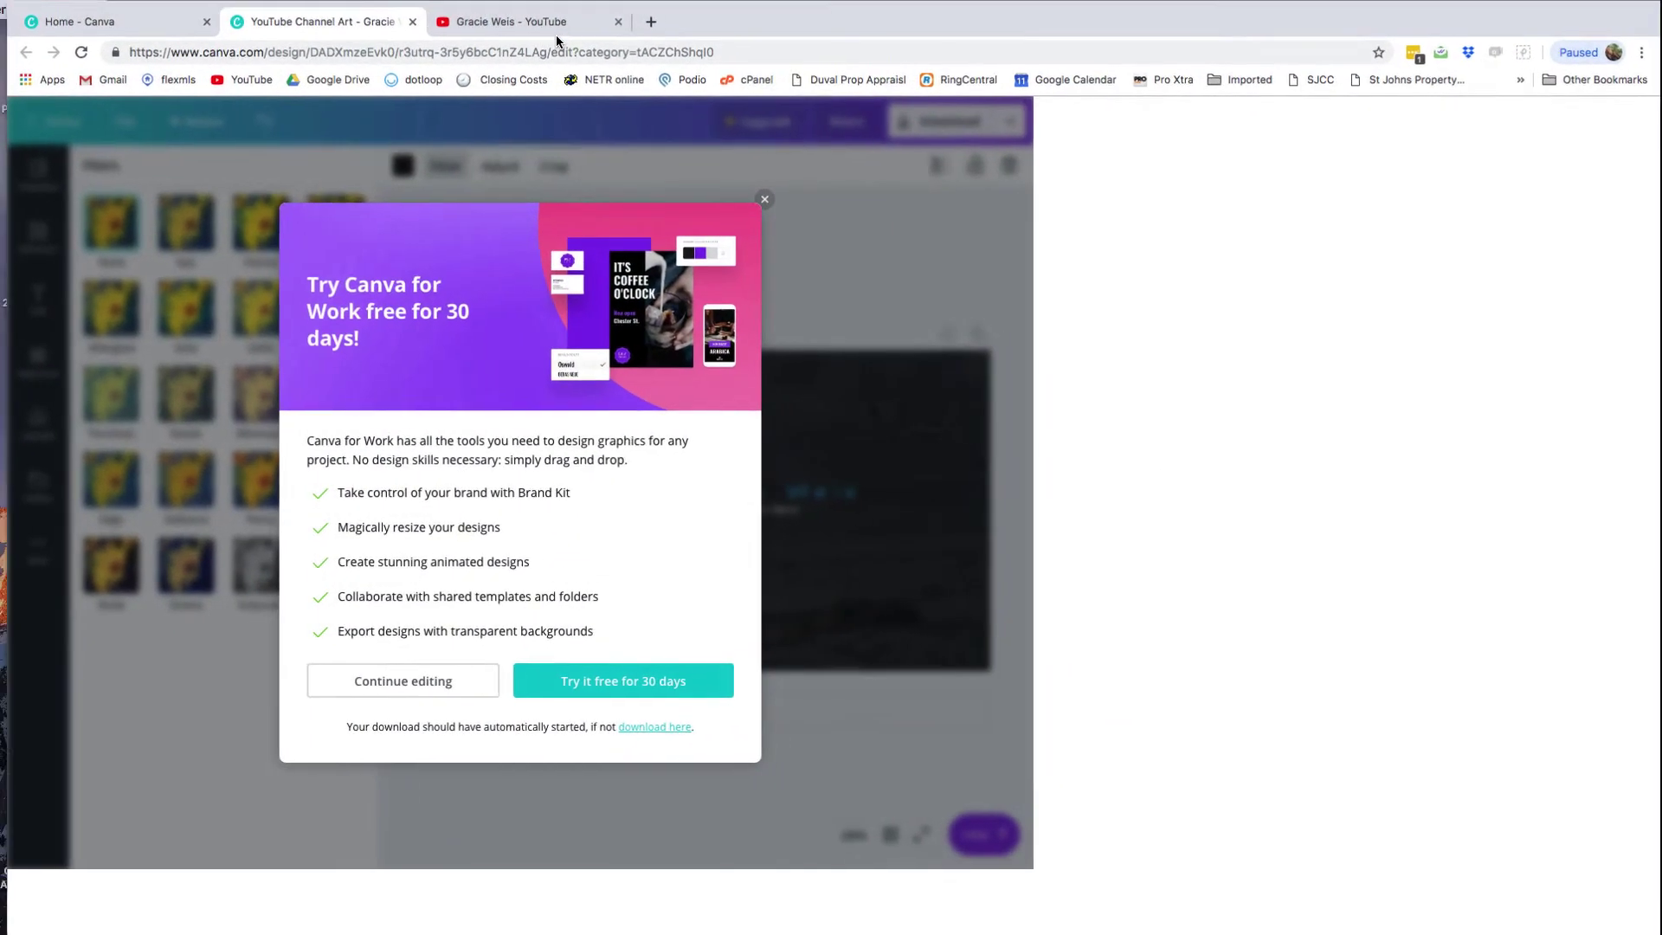
{"action": "left_click", "coordinate": [550, 23]}
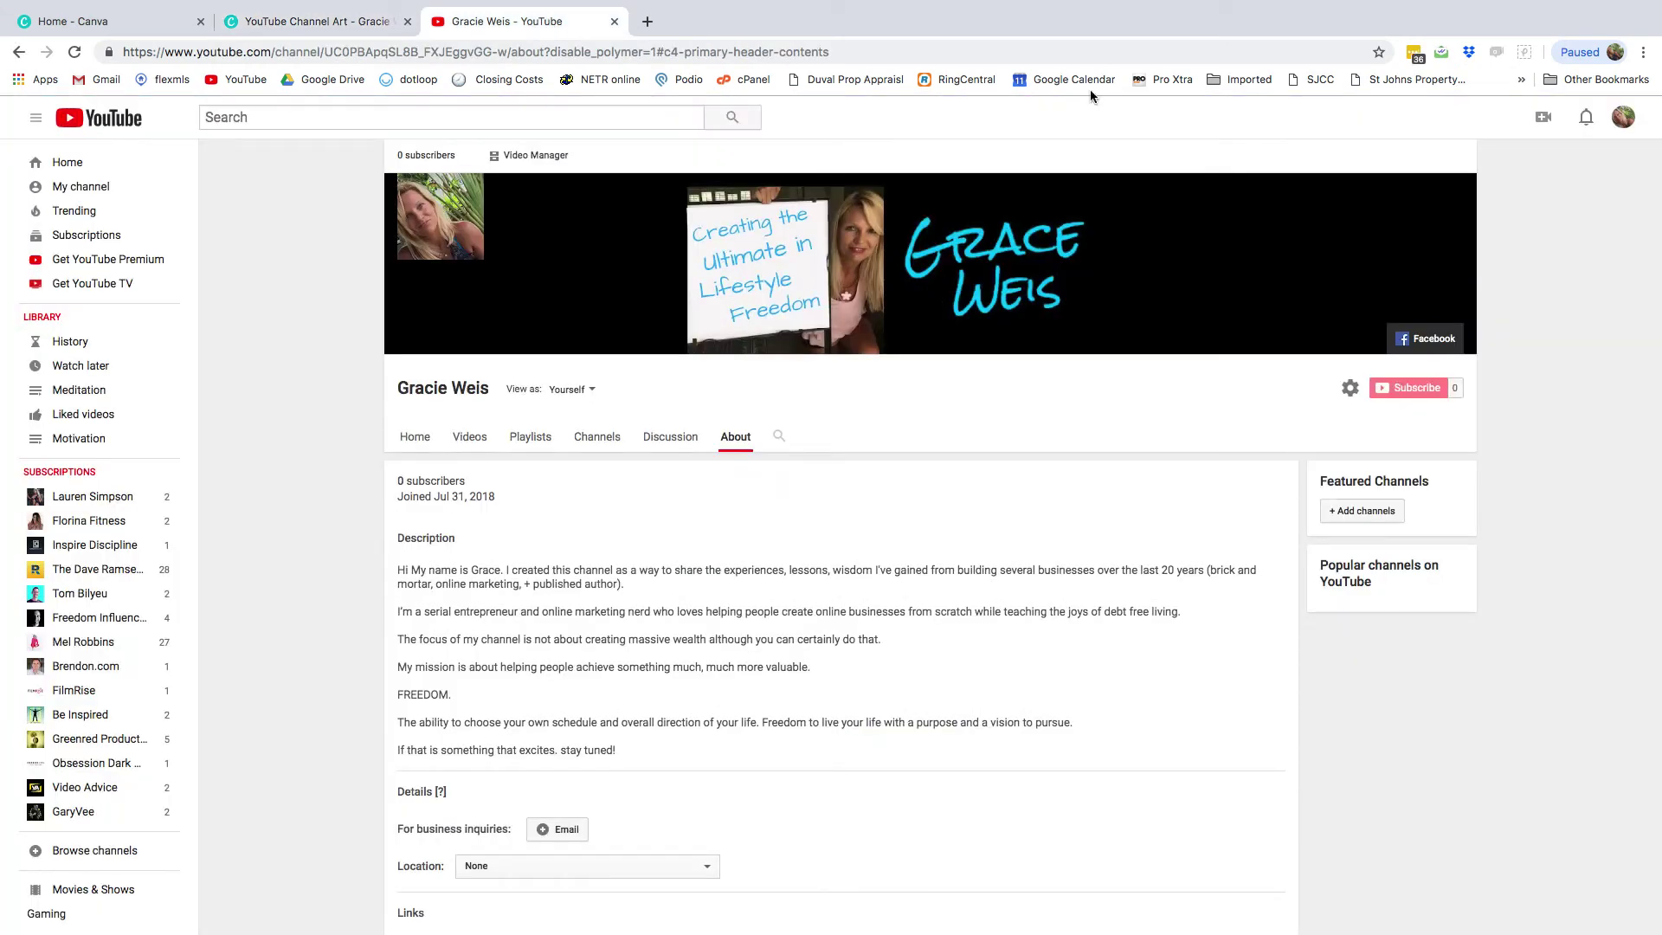
{"action": "mouse_move", "coordinate": [1343, 278]}
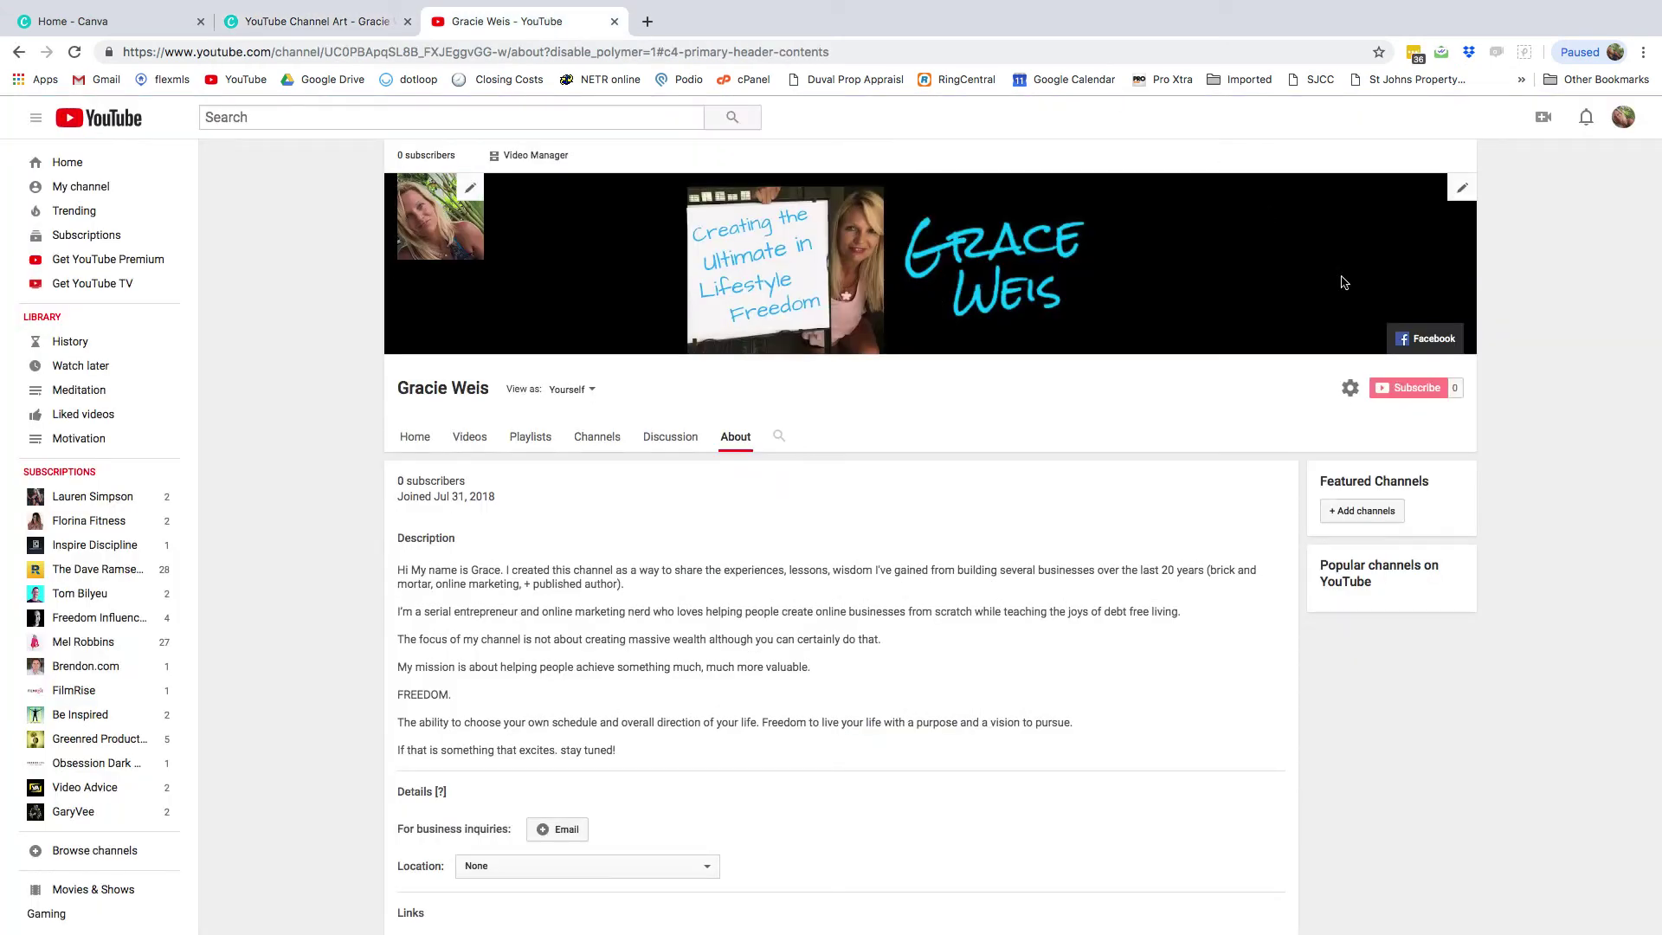
{"action": "left_click", "coordinate": [1458, 192]}
{"action": "left_click", "coordinate": [1450, 242]}
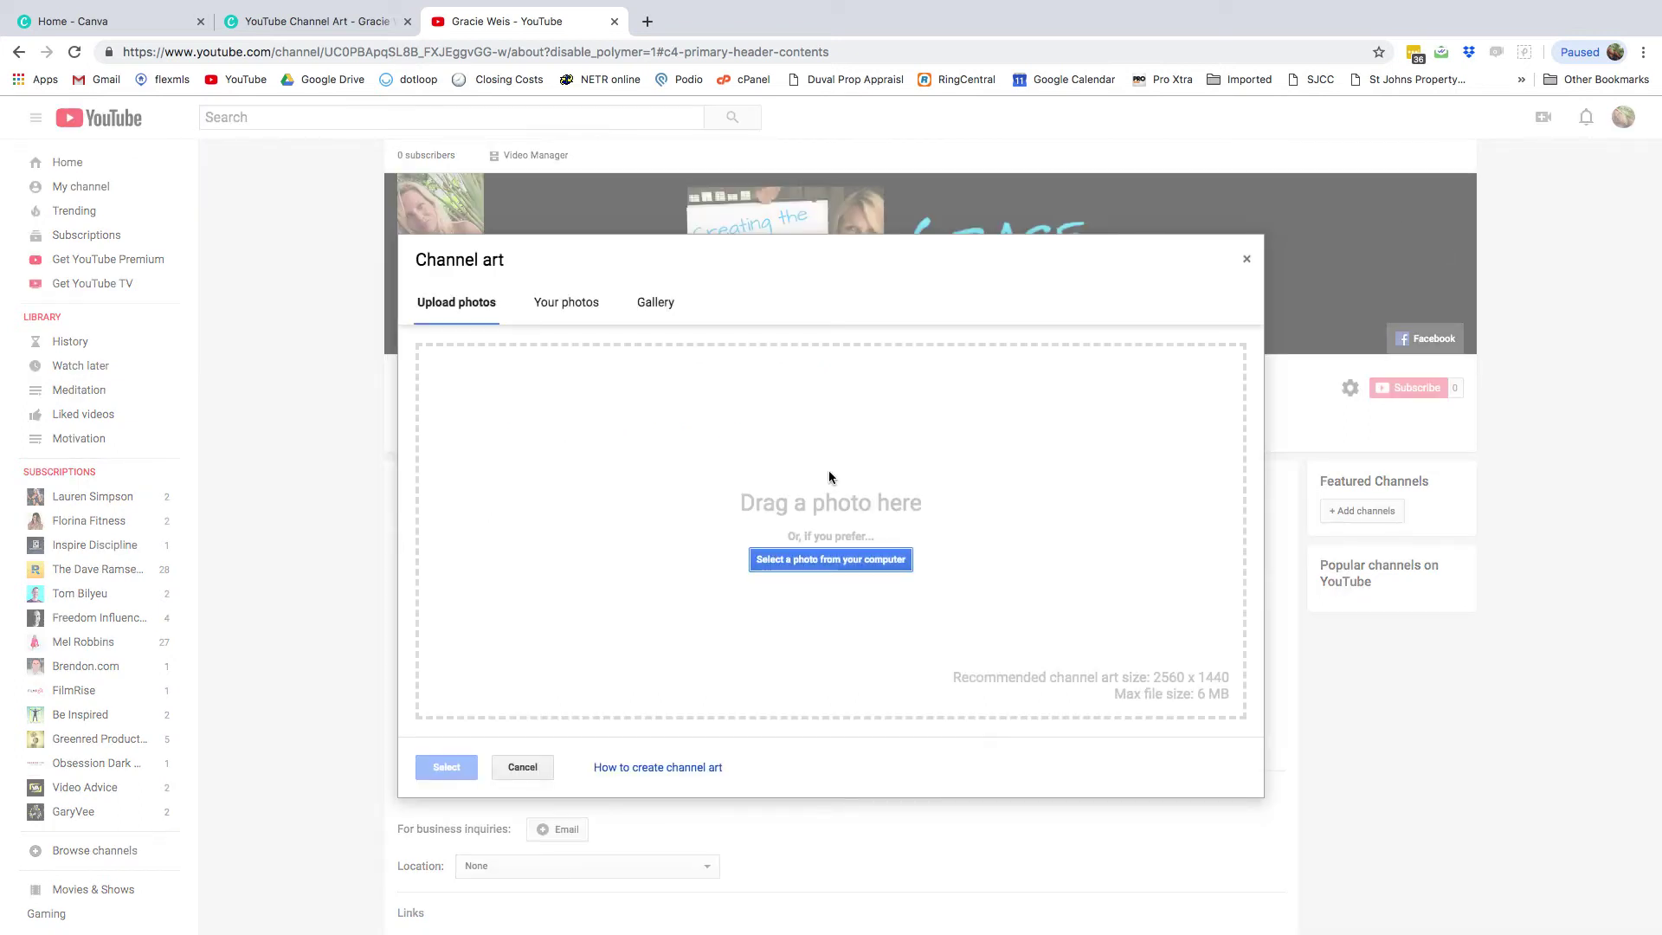
Upload the downloaded channel art PNG from the desktop and apply it as the banner with its default crop
{"action": "left_click", "coordinate": [809, 565]}
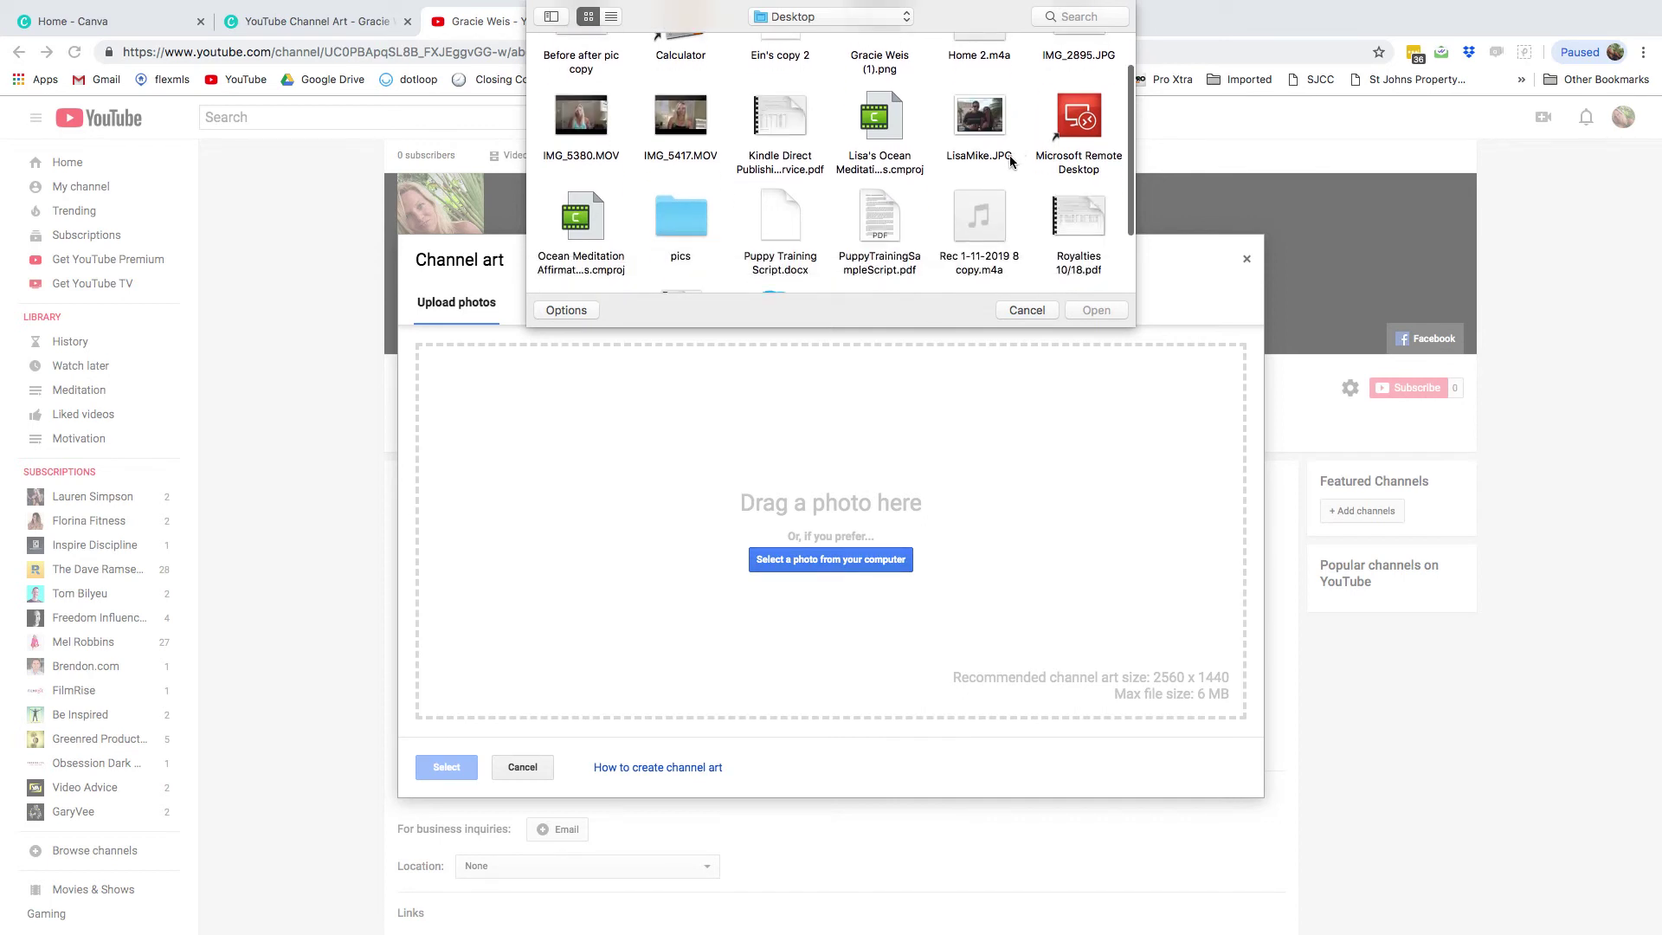
{"action": "left_click", "coordinate": [879, 70]}
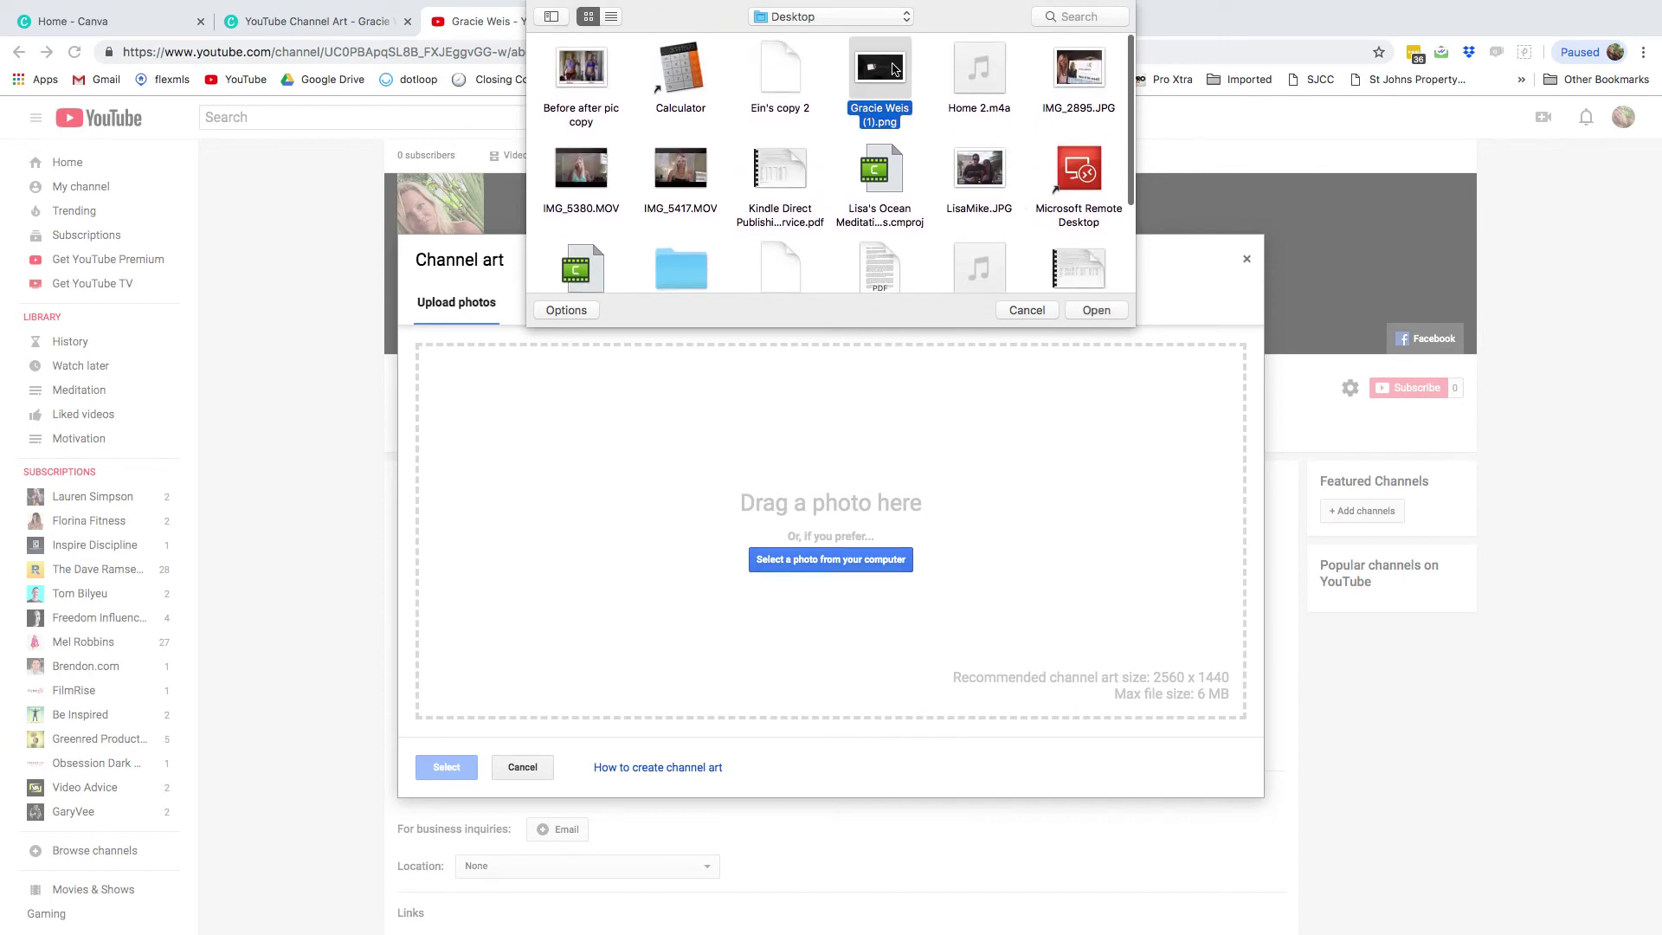
{"action": "left_click", "coordinate": [1098, 310]}
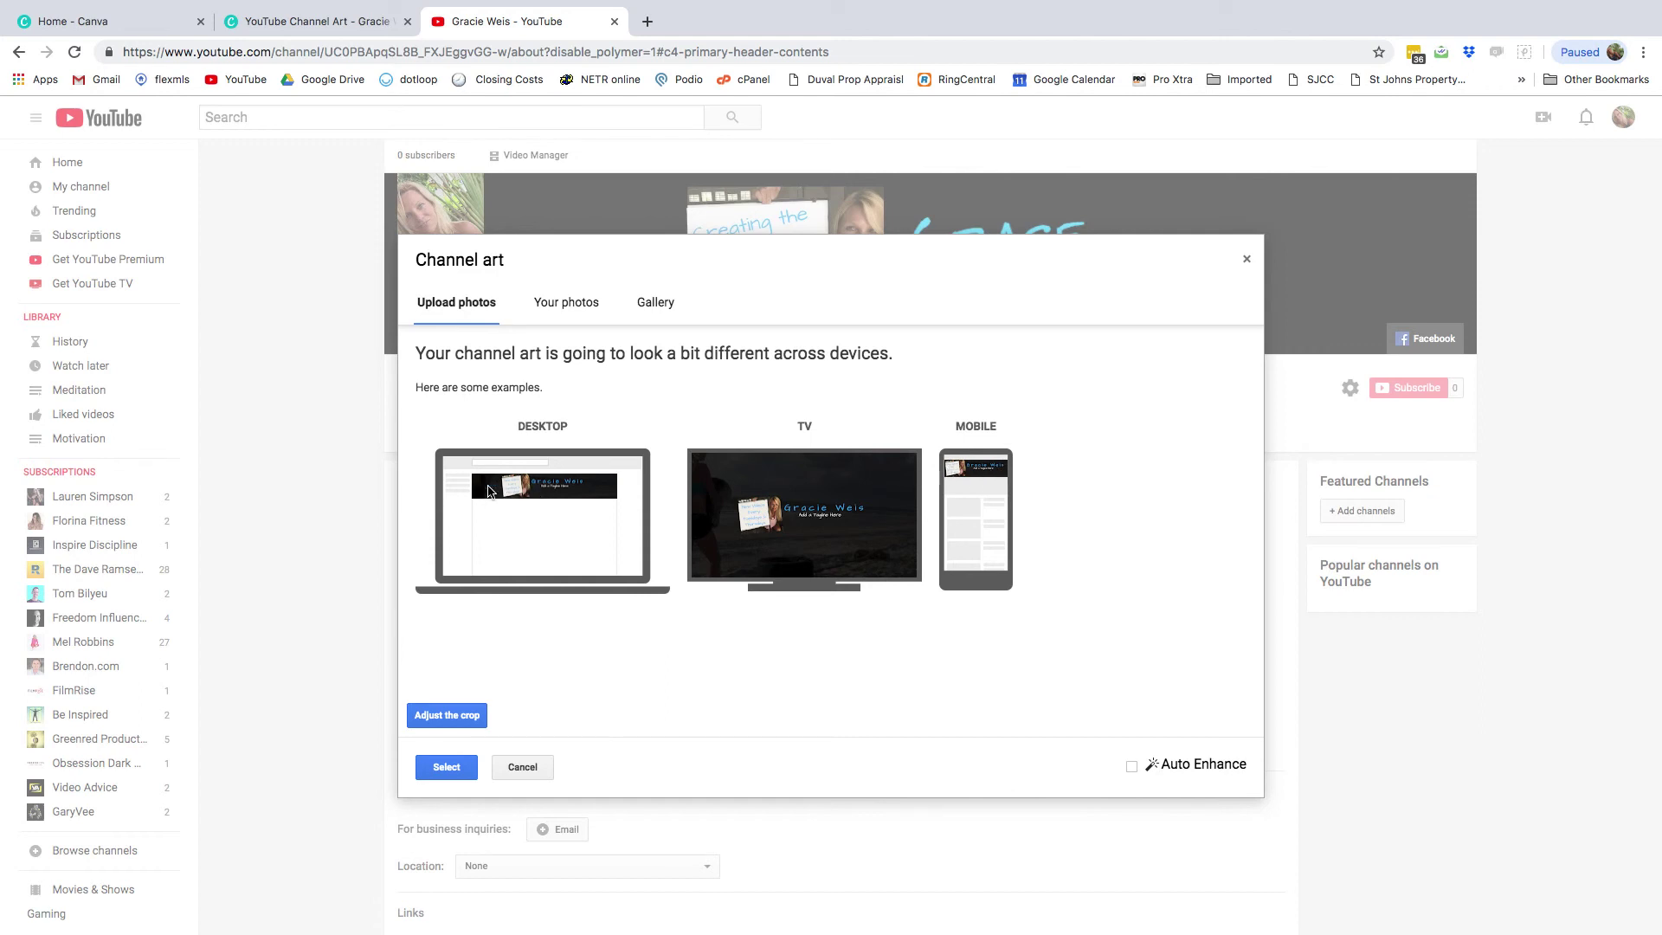
{"action": "left_click", "coordinate": [475, 715]}
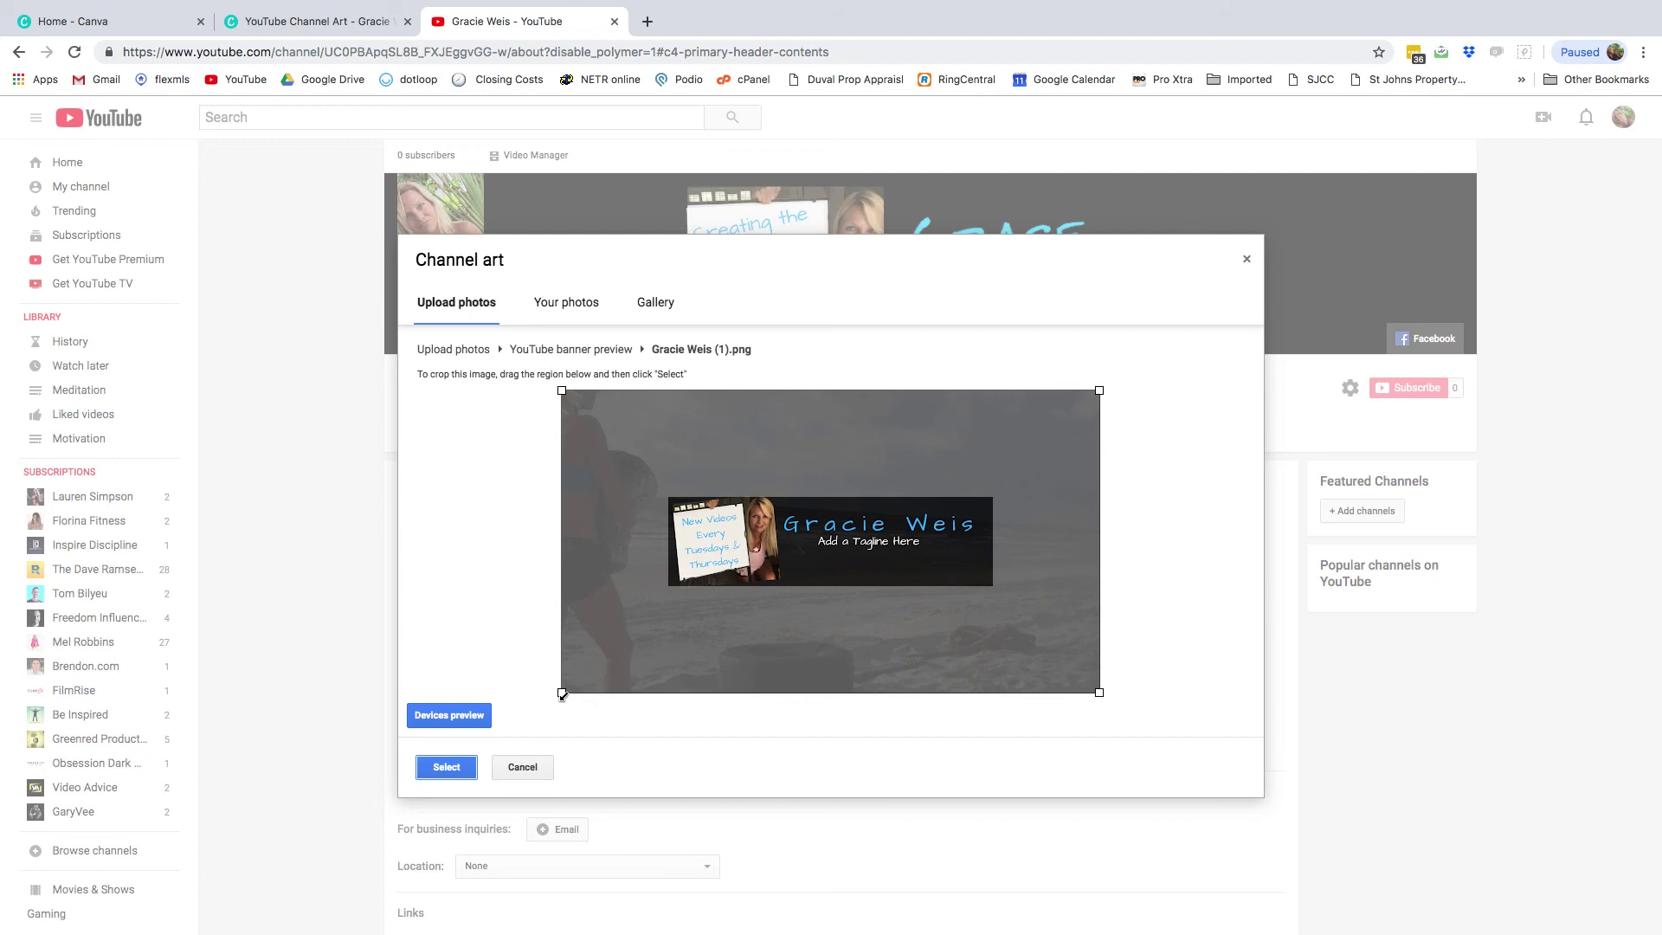
{"action": "left_click", "coordinate": [455, 774]}
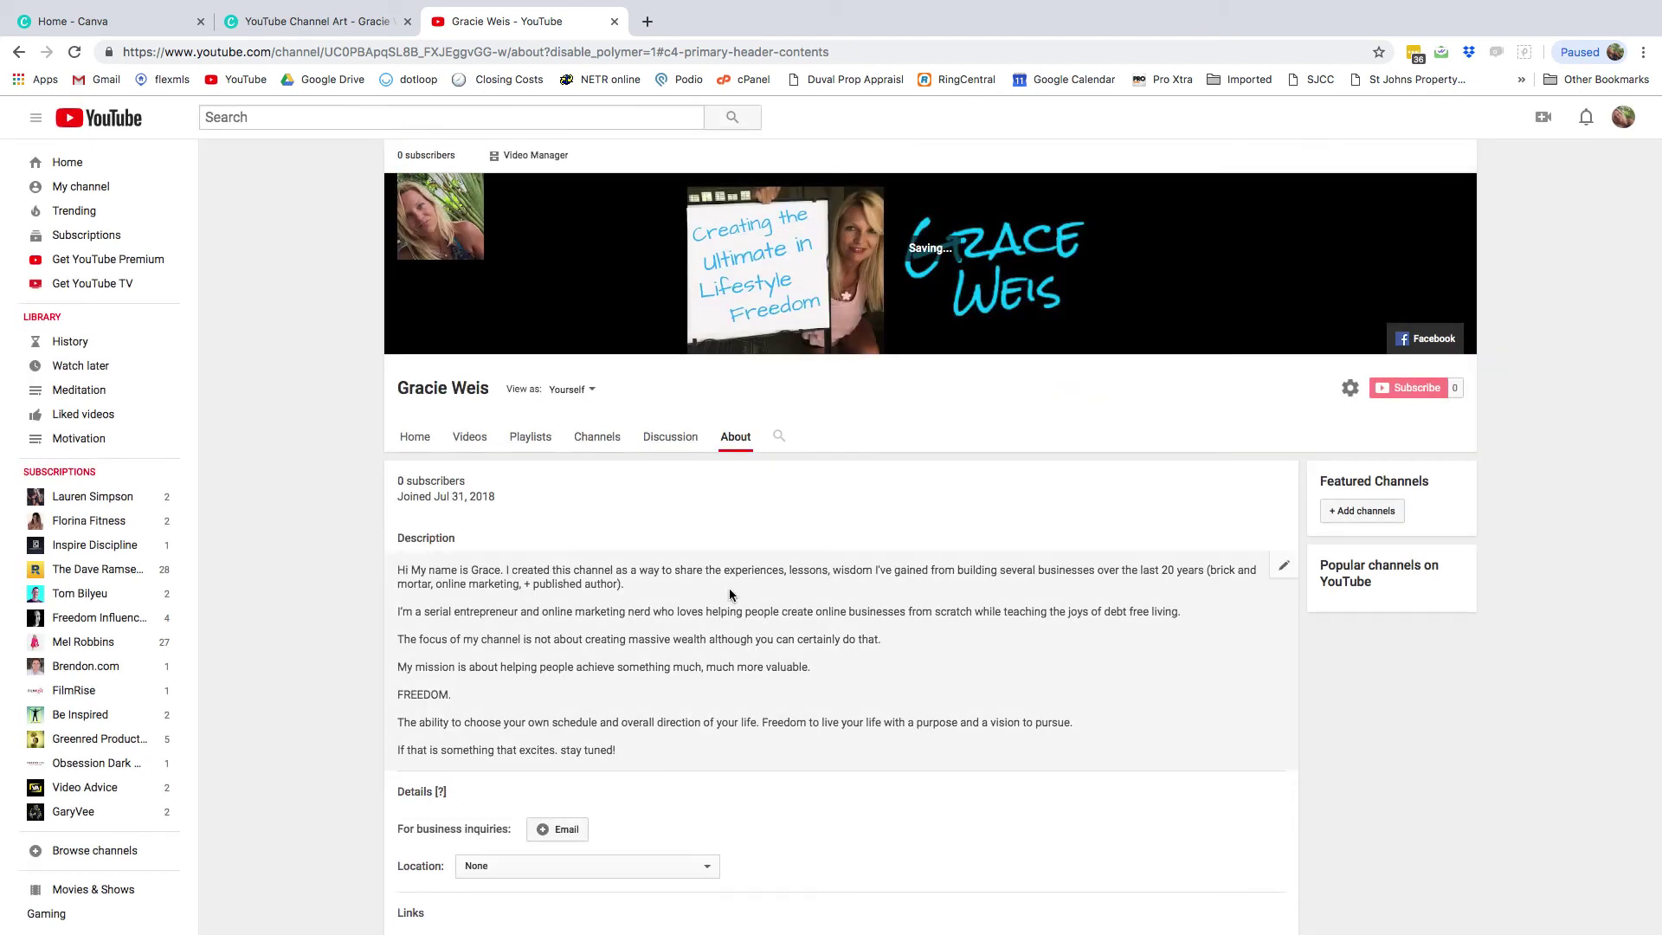